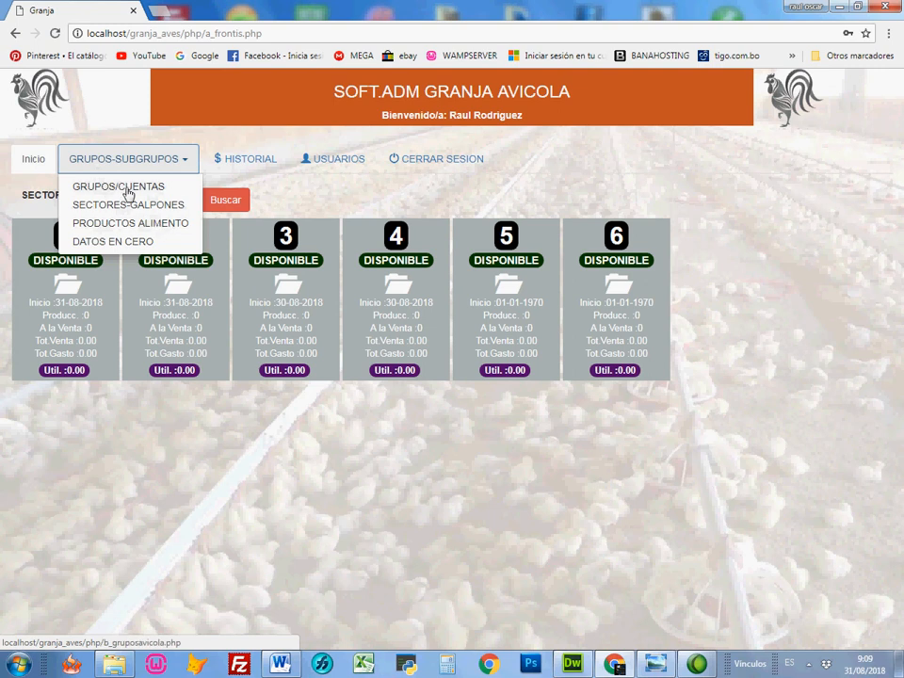
Step: Open the groups and accounts module and display its list of sub-groups
{"action": "left_click", "coordinate": [128, 193]}
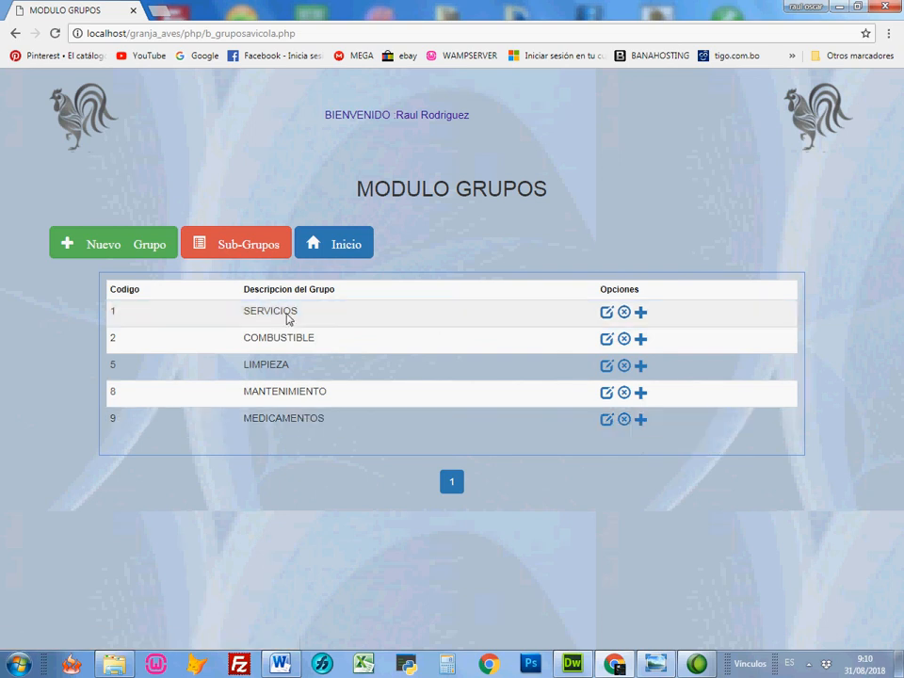
{"action": "left_click", "coordinate": [246, 249]}
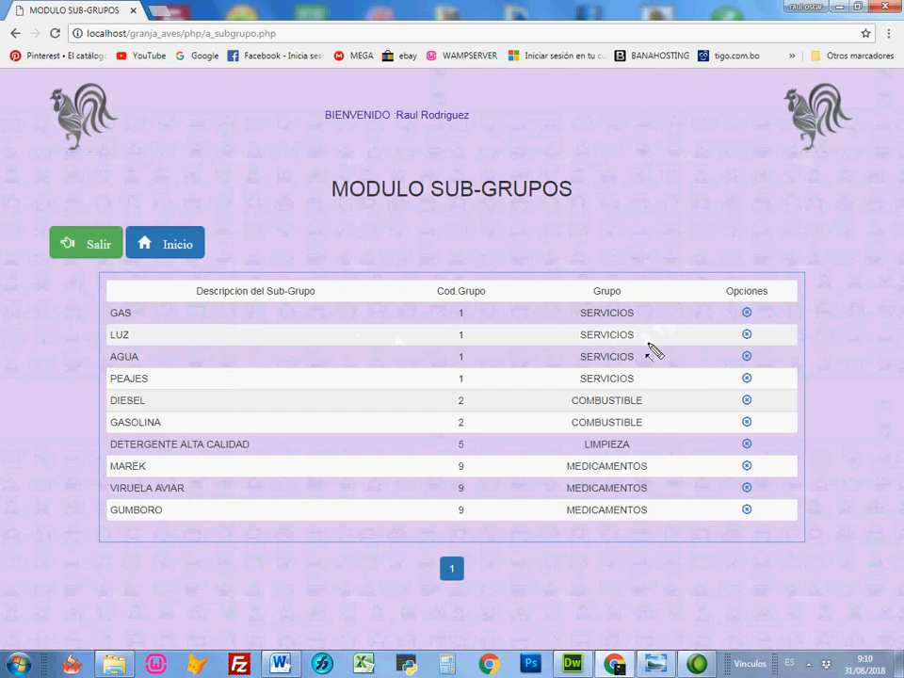
{"action": "left_click_drag", "start_coordinate": [696, 313], "coordinate": [633, 312]}
{"action": "mouse_move", "coordinate": [697, 333]}
{"action": "left_mouse_down"}
{"action": "mouse_move", "coordinate": [650, 334]}
{"action": "mouse_move", "coordinate": [637, 359]}
{"action": "left_mouse_up"}
{"action": "left_click_drag", "start_coordinate": [198, 311], "coordinate": [147, 313]}
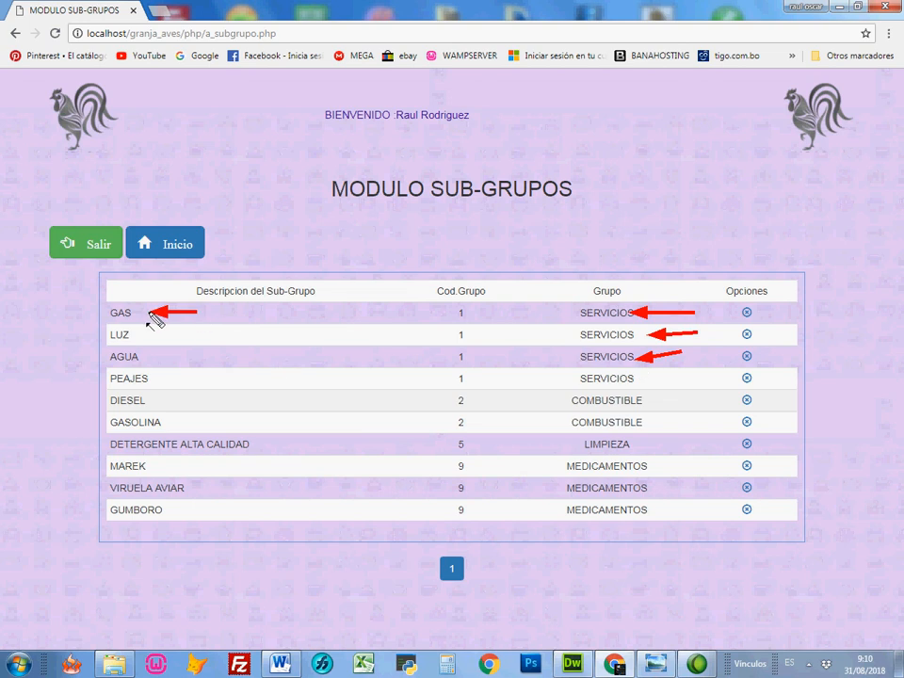
{"action": "left_click_drag", "start_coordinate": [212, 333], "coordinate": [151, 333]}
{"action": "left_click_drag", "start_coordinate": [201, 354], "coordinate": [158, 355]}
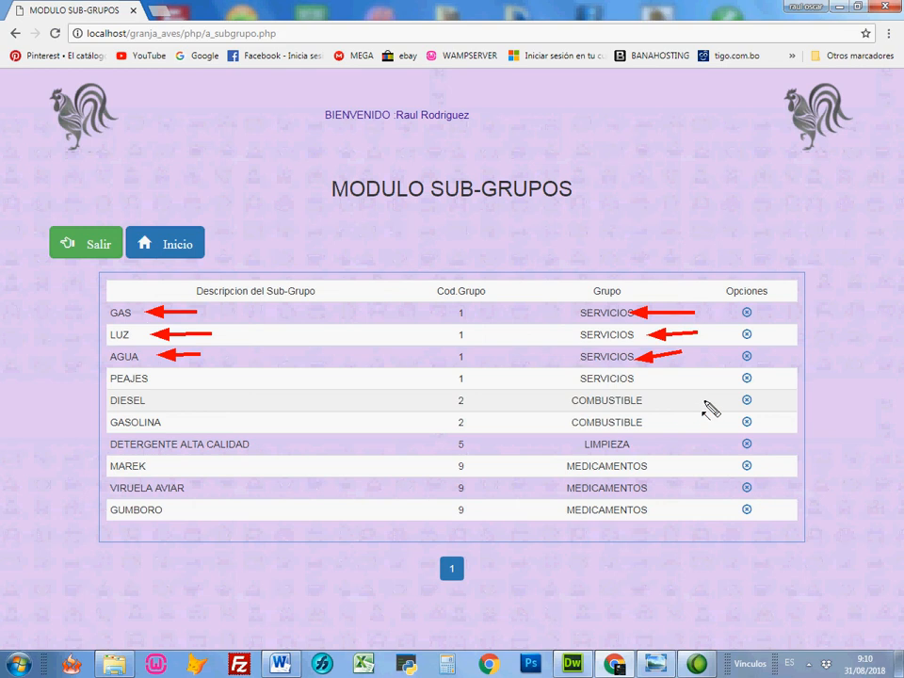
{"action": "mouse_move", "coordinate": [704, 399]}
{"action": "left_mouse_down"}
{"action": "mouse_move", "coordinate": [645, 400]}
{"action": "mouse_move", "coordinate": [632, 421]}
{"action": "left_mouse_up"}
{"action": "mouse_move", "coordinate": [252, 405]}
{"action": "left_mouse_down"}
{"action": "mouse_move", "coordinate": [185, 401]}
{"action": "mouse_move", "coordinate": [181, 420]}
{"action": "left_mouse_up"}
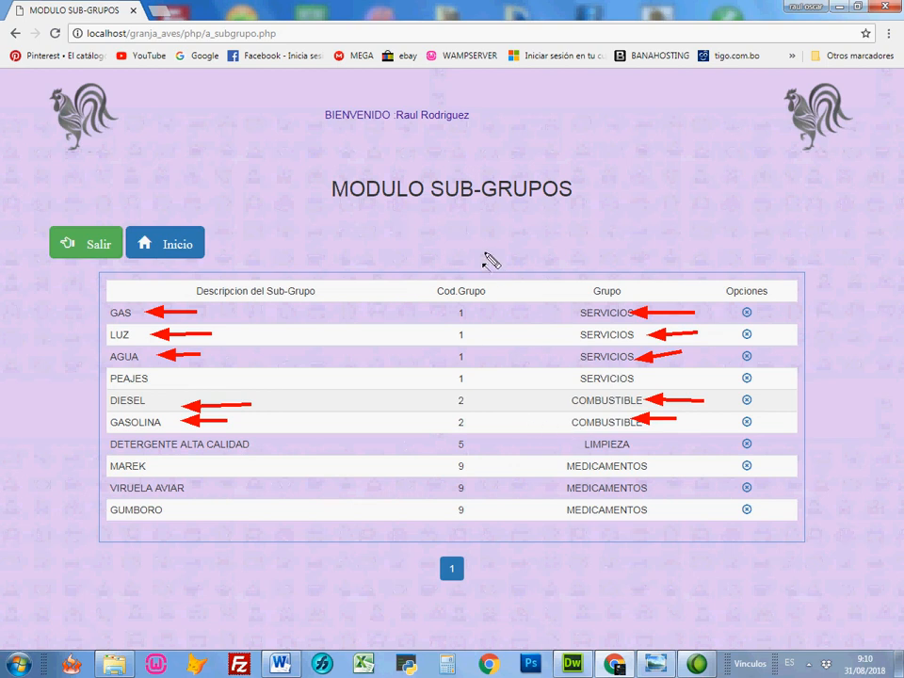
{"action": "key", "text": "Escape"}
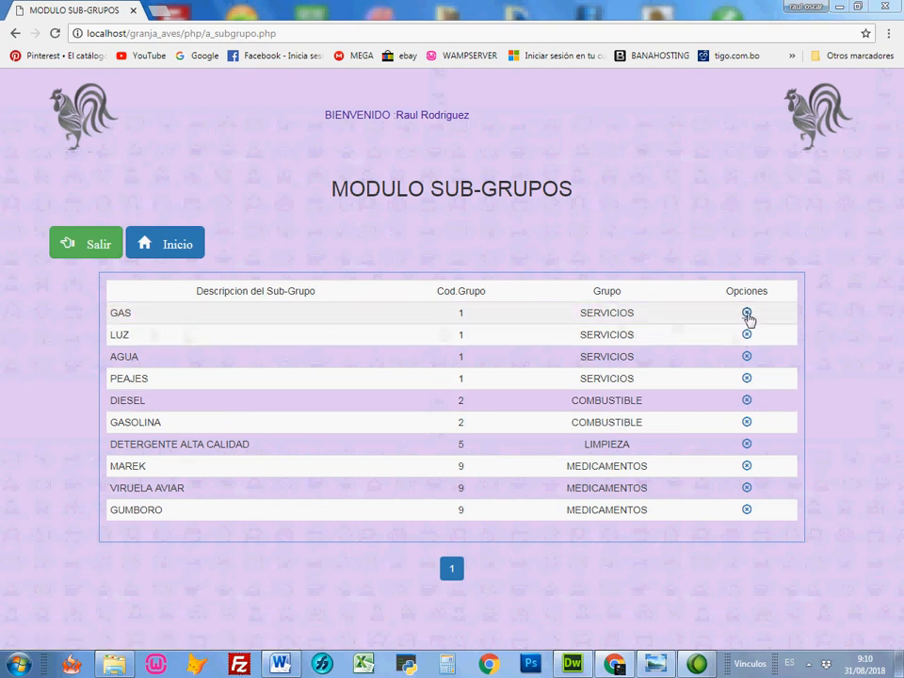
Step: Request deletion of the GAS sub-group, cancel the request, and return to the groups list
{"action": "left_click", "coordinate": [747, 314]}
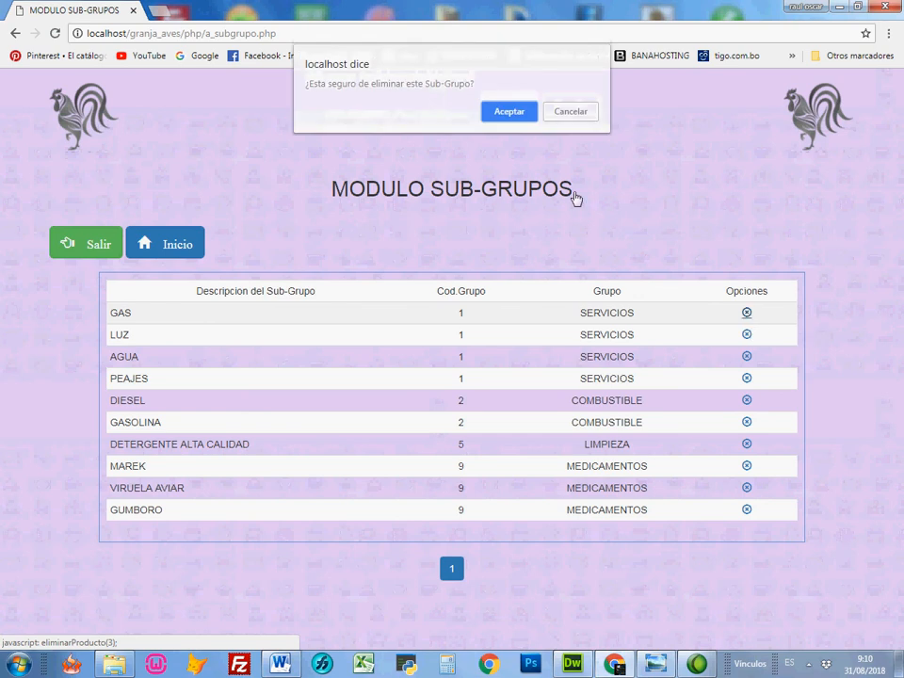
{"action": "left_click", "coordinate": [569, 113]}
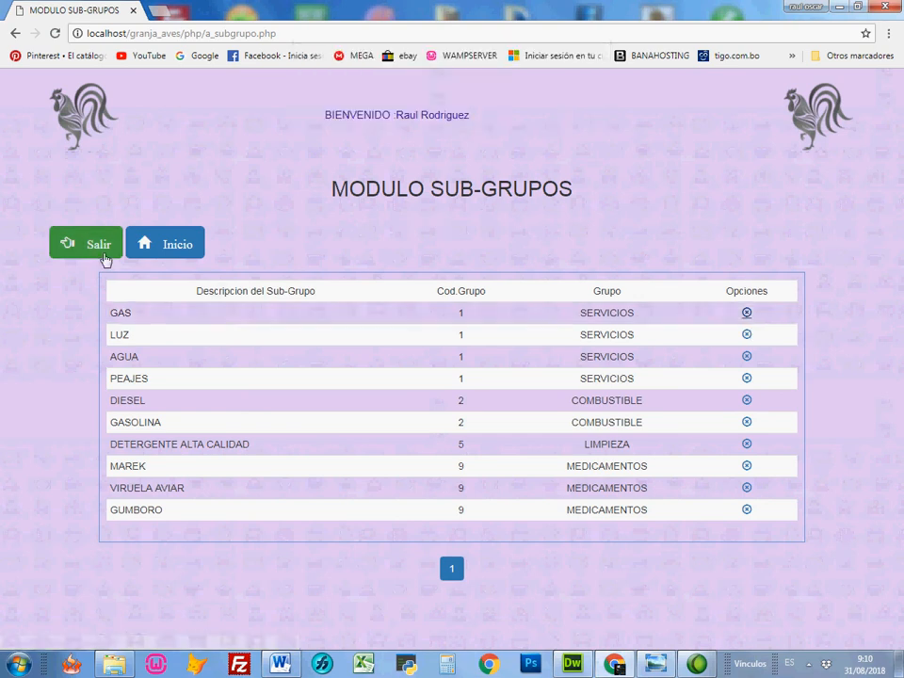
{"action": "left_click", "coordinate": [104, 252]}
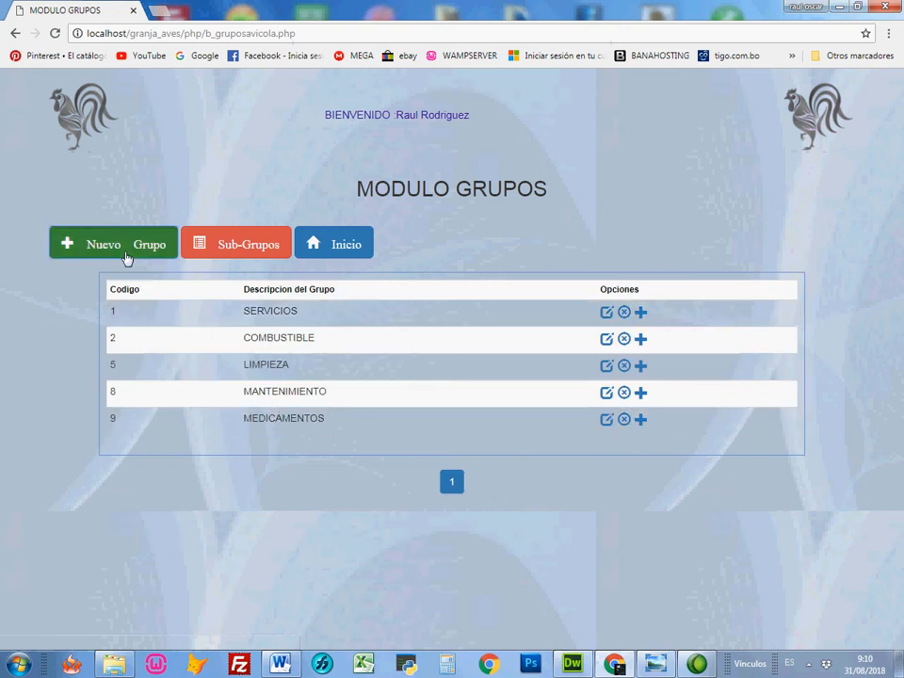
Step: View the form for adding a new group and close it with the name left empty
{"action": "left_click", "coordinate": [127, 247]}
{"action": "left_click", "coordinate": [408, 165]}
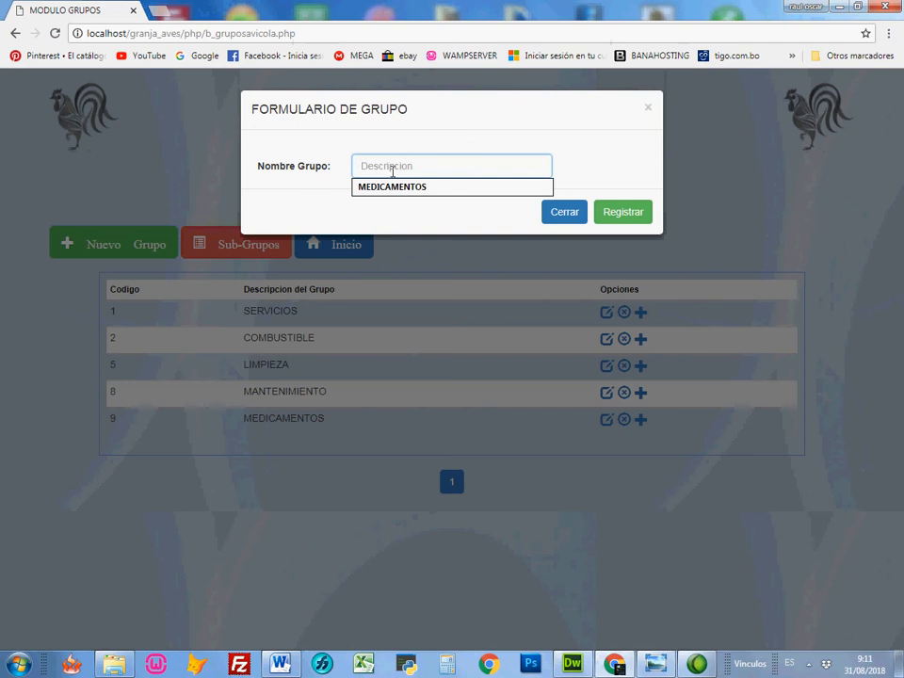
{"action": "left_click", "coordinate": [621, 214]}
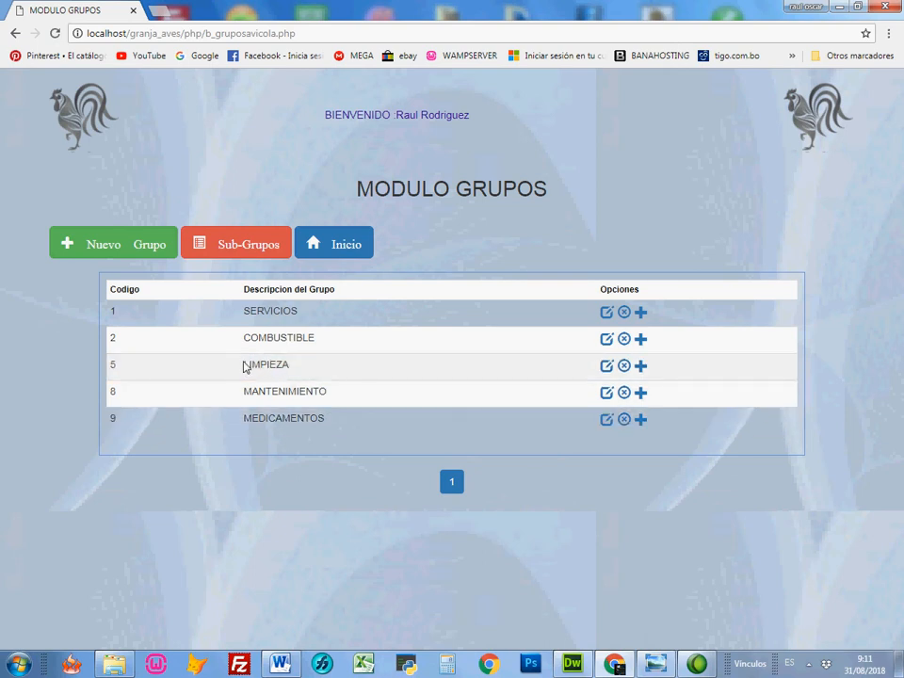
Step: Register a sub-group named LAVANDINA under the LIMPIEZA group and close the form
{"action": "left_click_drag", "start_coordinate": [244, 362], "coordinate": [292, 373]}
{"action": "left_click", "coordinate": [641, 367]}
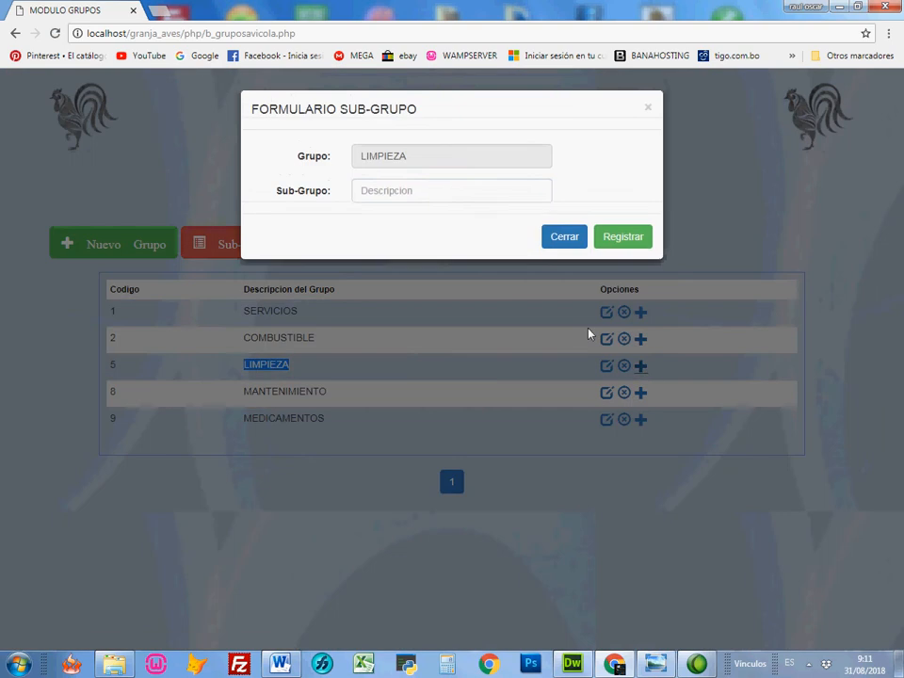
{"action": "left_click", "coordinate": [465, 190]}
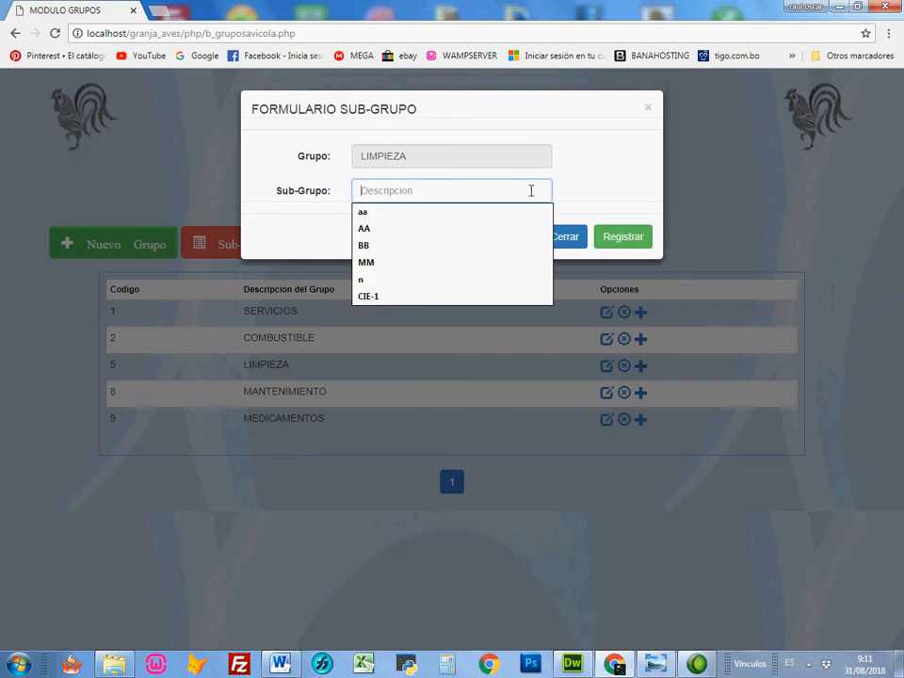
{"action": "type", "text": "LAVANDINA"}
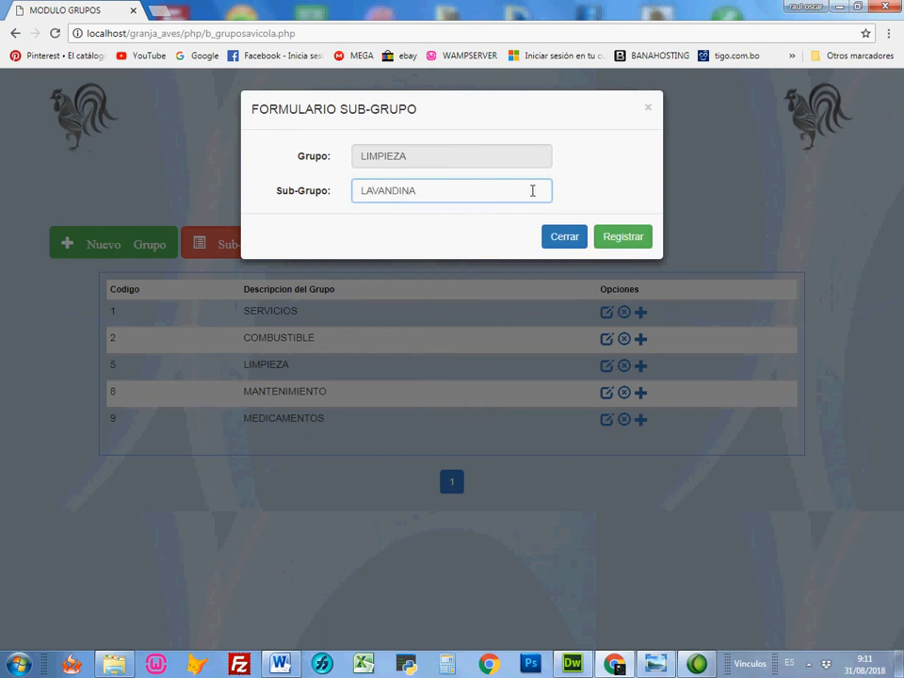
{"action": "left_click", "coordinate": [608, 243]}
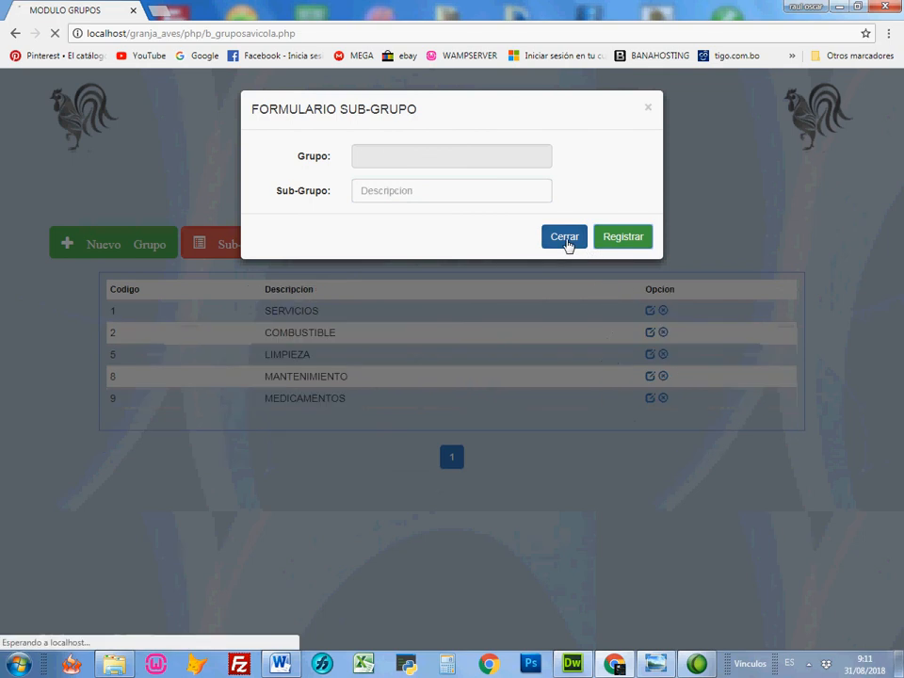
{"action": "left_click", "coordinate": [567, 241]}
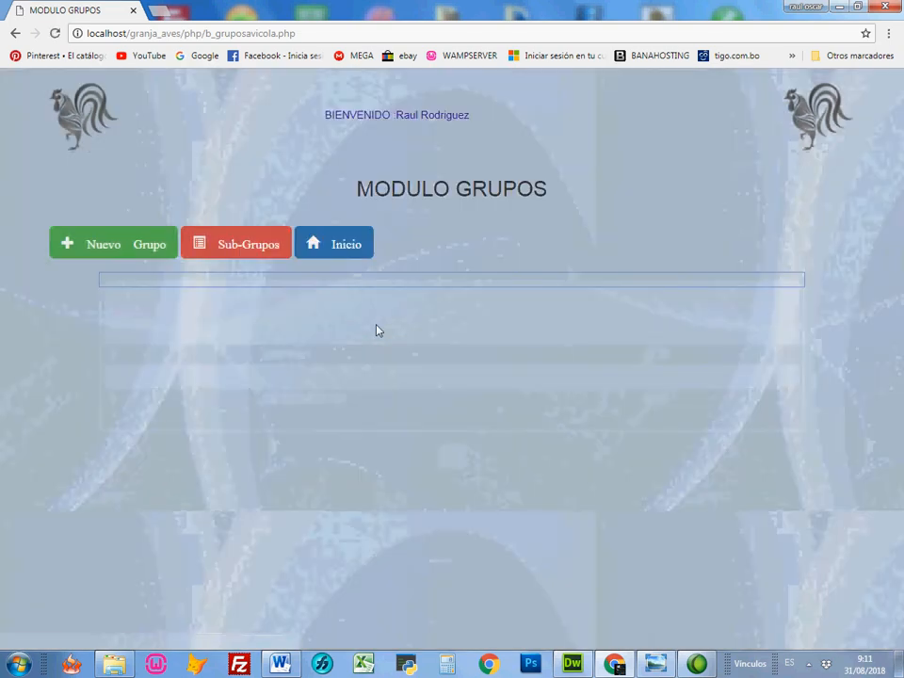
Step: Check the sub-groups list for the LIMPIEZA entries and return to the farm's home page
{"action": "left_click", "coordinate": [252, 245]}
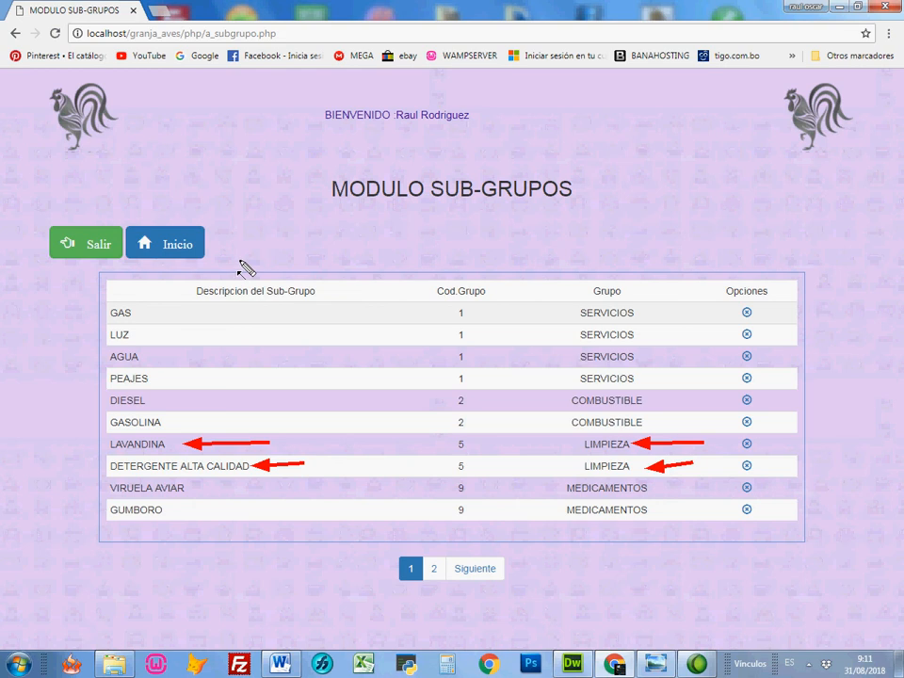
{"action": "left_click", "coordinate": [97, 248]}
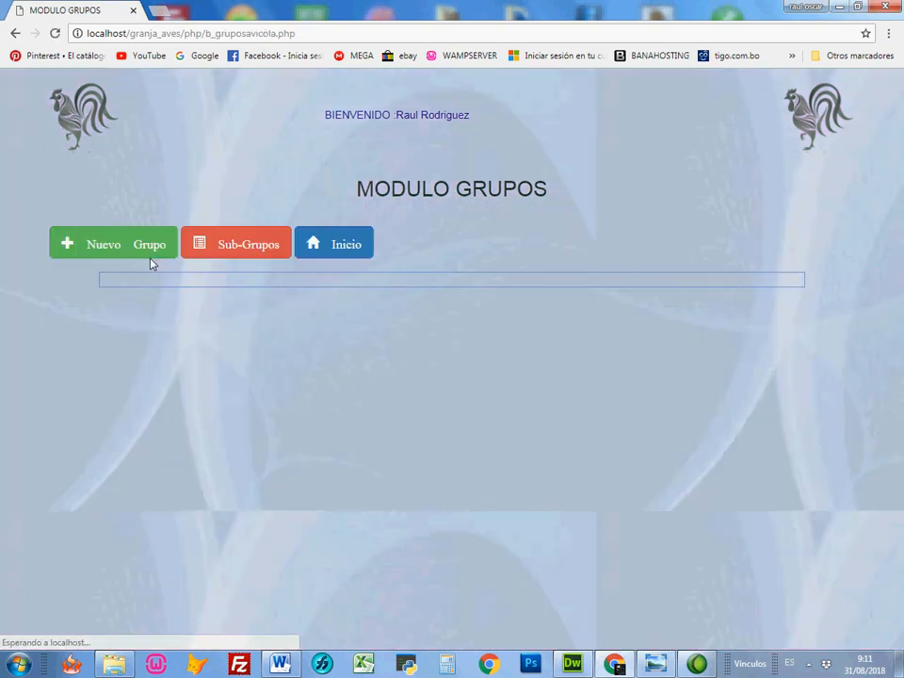
{"action": "left_click", "coordinate": [344, 246]}
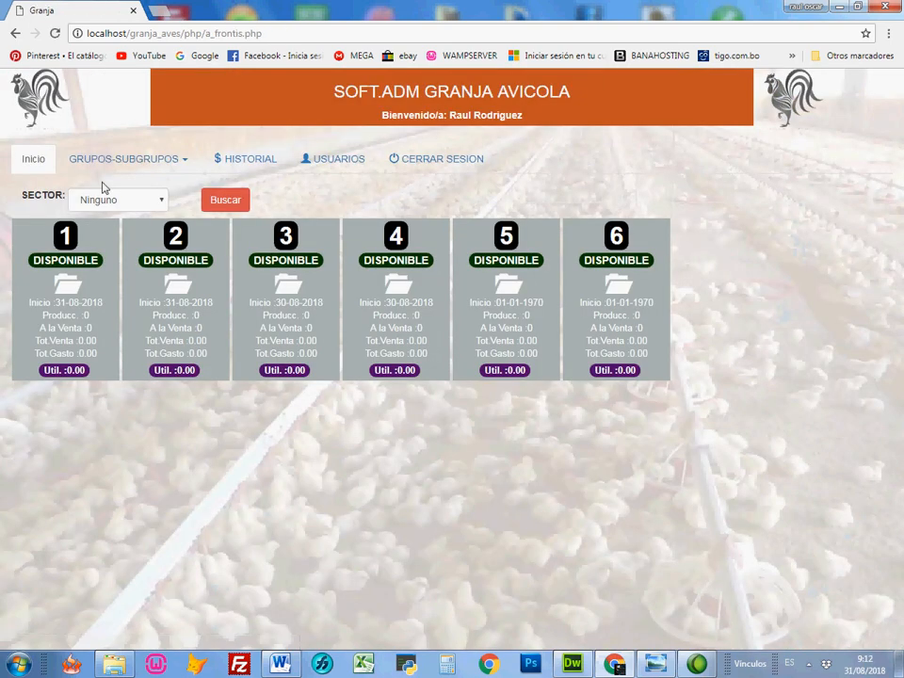
Step: Open the sectors and galpones module and review the listed sectors
{"action": "left_click", "coordinate": [105, 164]}
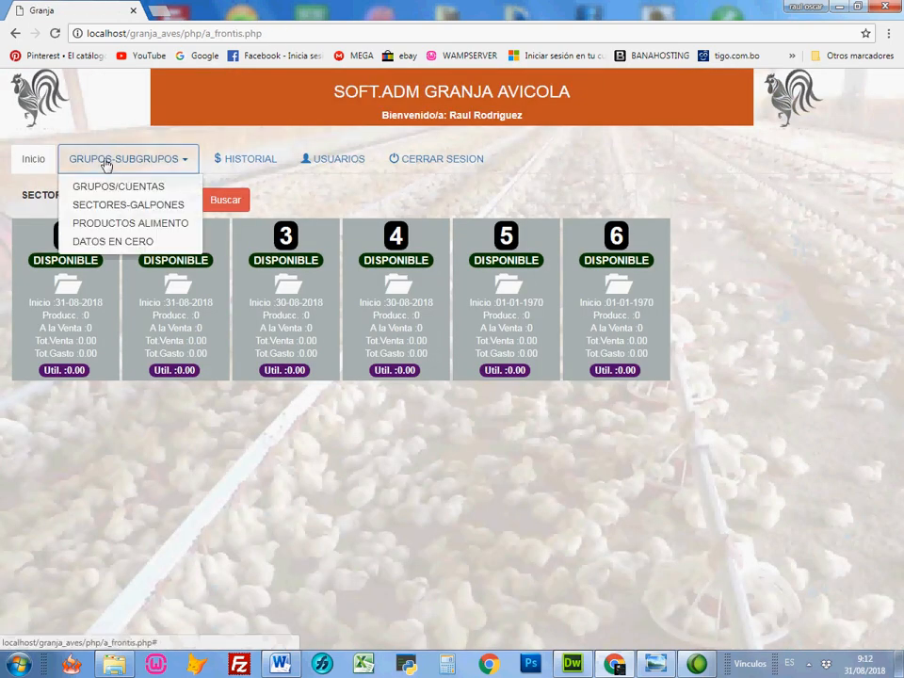
{"action": "left_click", "coordinate": [158, 205]}
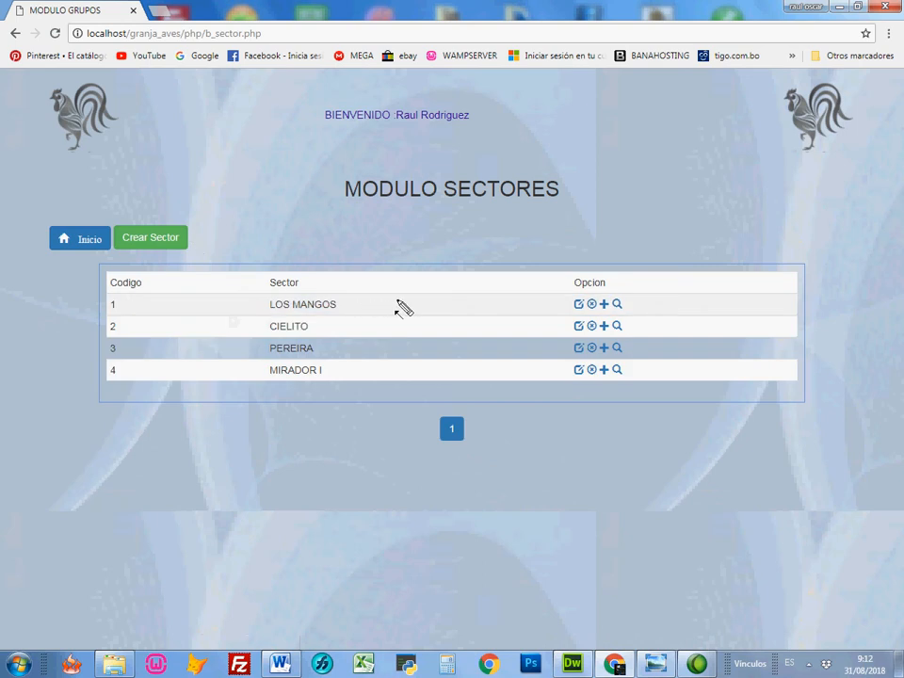
{"action": "mouse_move", "coordinate": [399, 300]}
{"action": "left_mouse_down"}
{"action": "mouse_move", "coordinate": [341, 303]}
{"action": "mouse_move", "coordinate": [331, 323]}
{"action": "mouse_move", "coordinate": [335, 370]}
{"action": "left_mouse_up"}
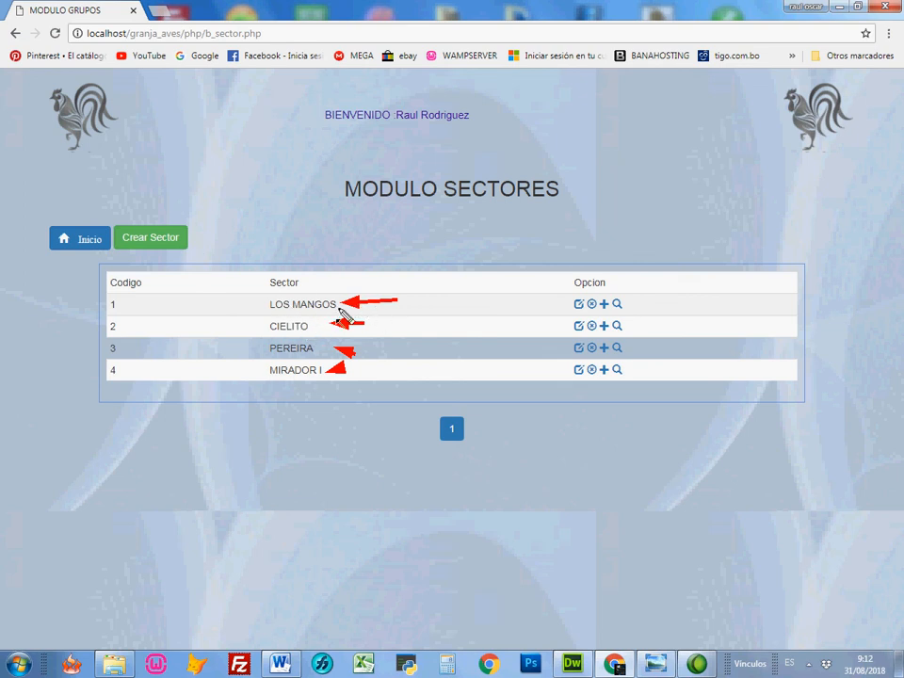
Step: View the galpones of the LOS MANGOS and CIELITO sectors, returning to the sectors list after each
{"action": "left_click", "coordinate": [617, 304]}
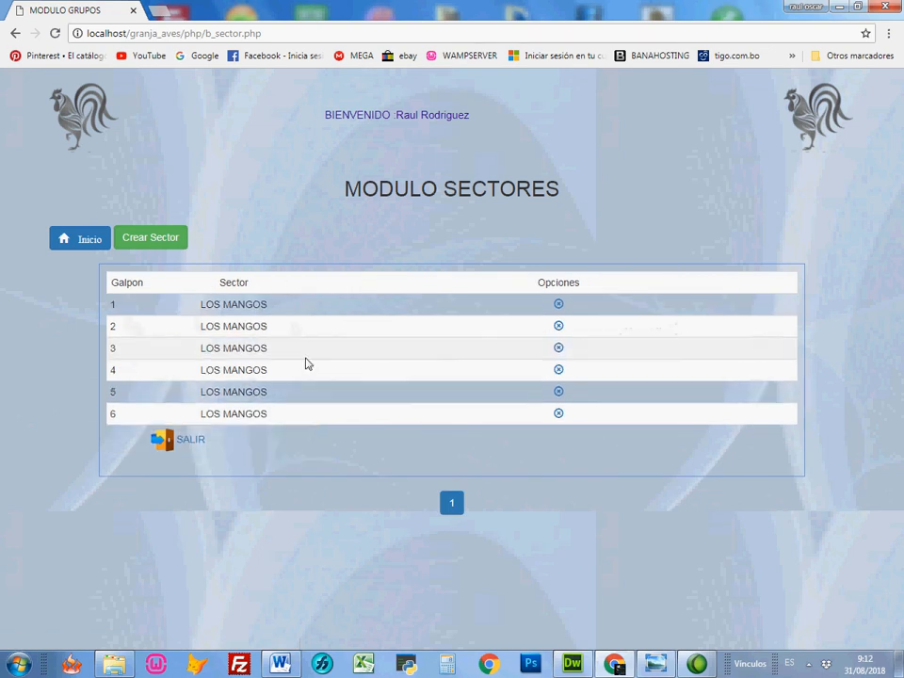
{"action": "left_click", "coordinate": [194, 440]}
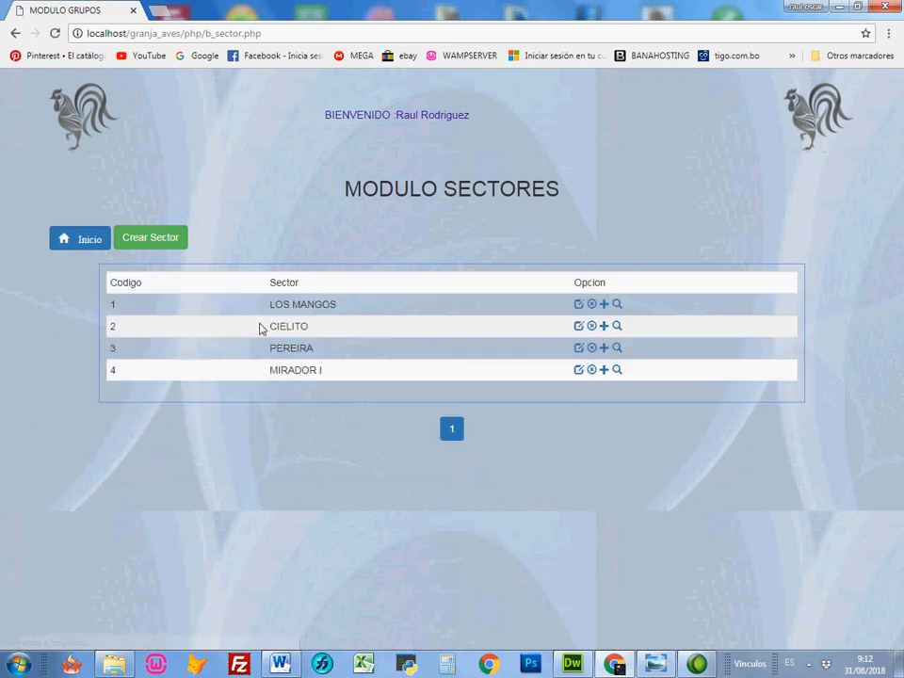
{"action": "left_click", "coordinate": [617, 328]}
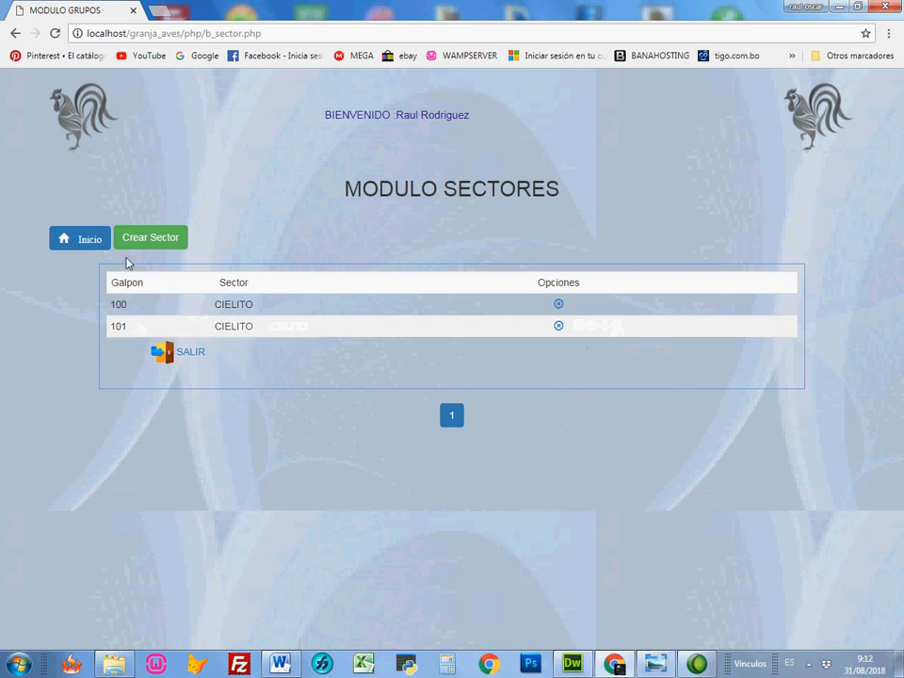
{"action": "left_click", "coordinate": [198, 352]}
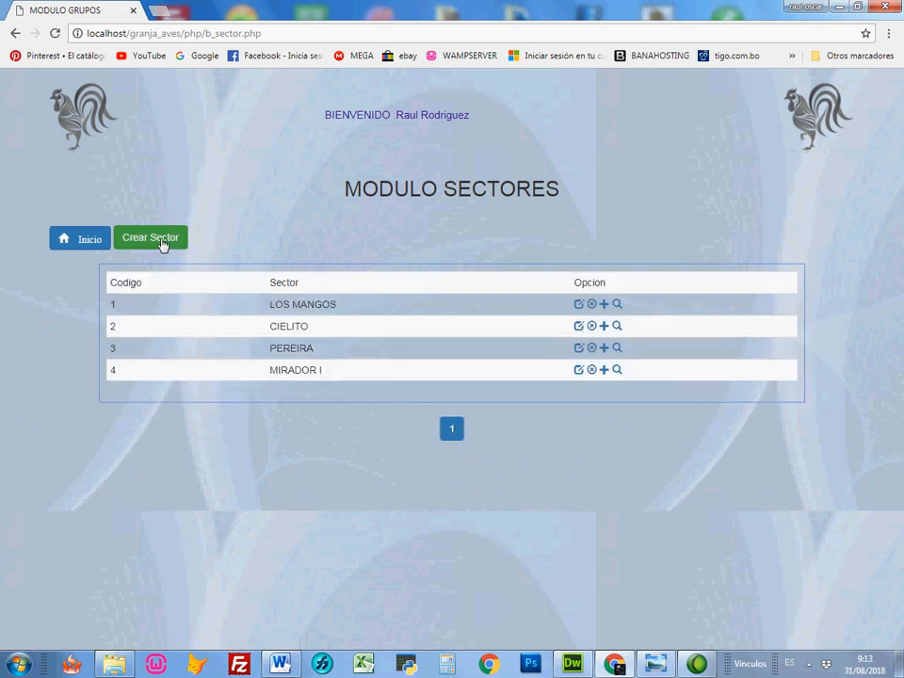
Step: View the form for creating a sector and close it without entering a name
{"action": "left_click", "coordinate": [151, 239]}
{"action": "left_click", "coordinate": [443, 164]}
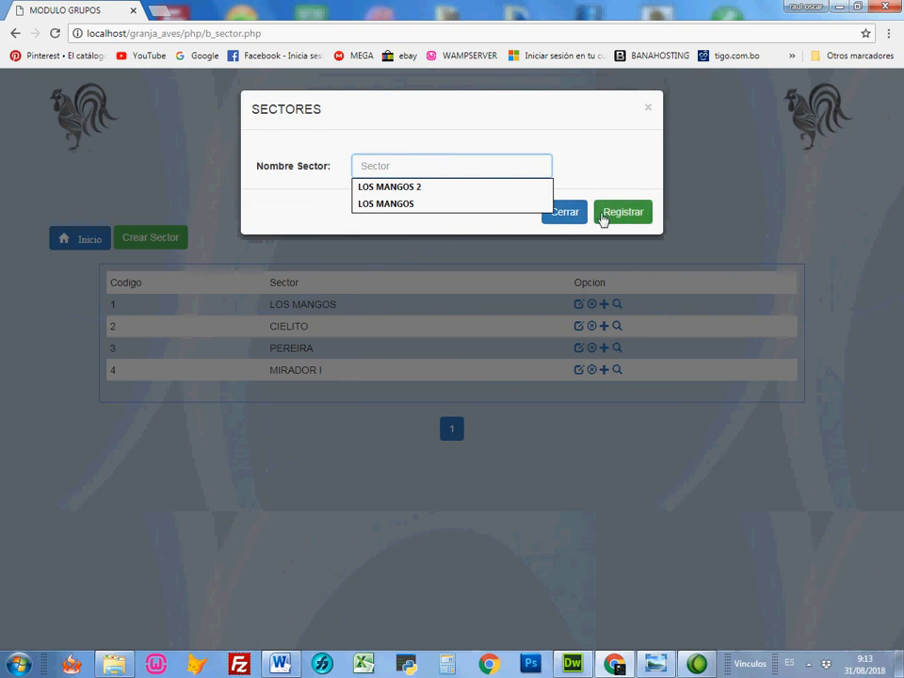
{"action": "left_click", "coordinate": [565, 216]}
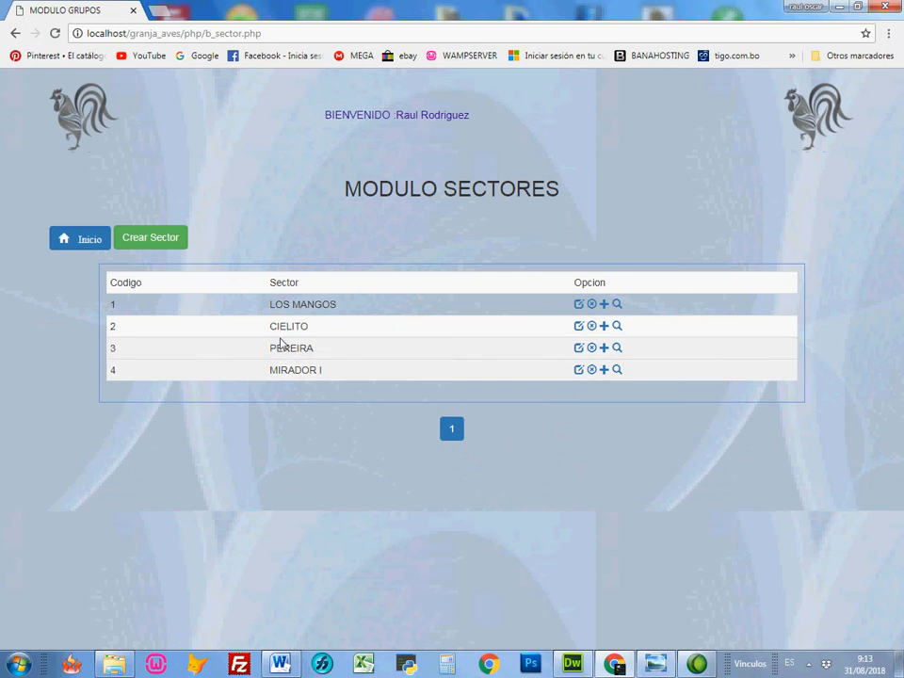
Step: View the galpon form for the CIELITO sector, close it, and check which galpones the sector already has
{"action": "left_click", "coordinate": [605, 326]}
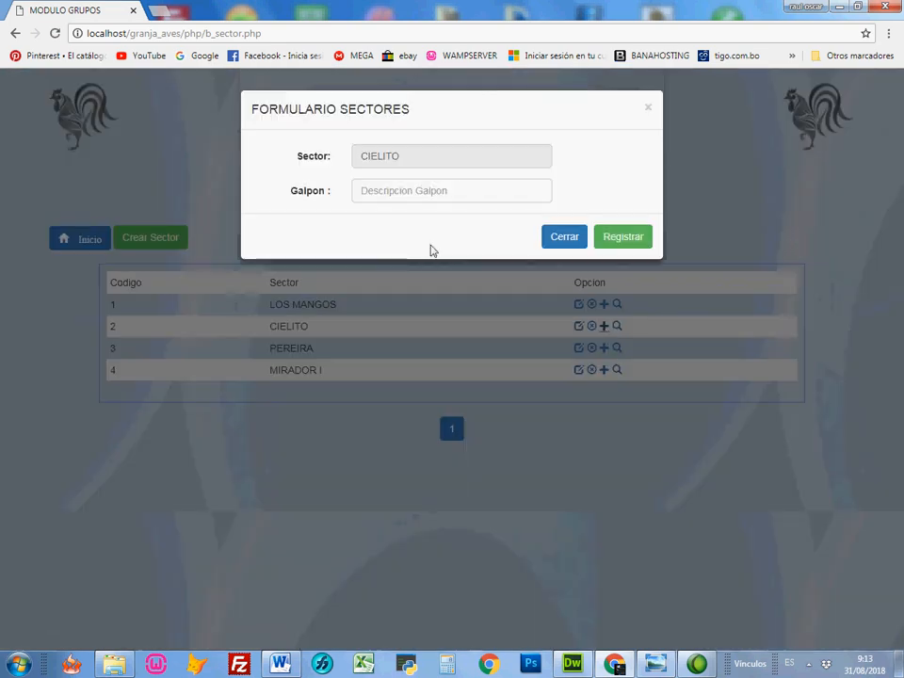
{"action": "left_click", "coordinate": [565, 237]}
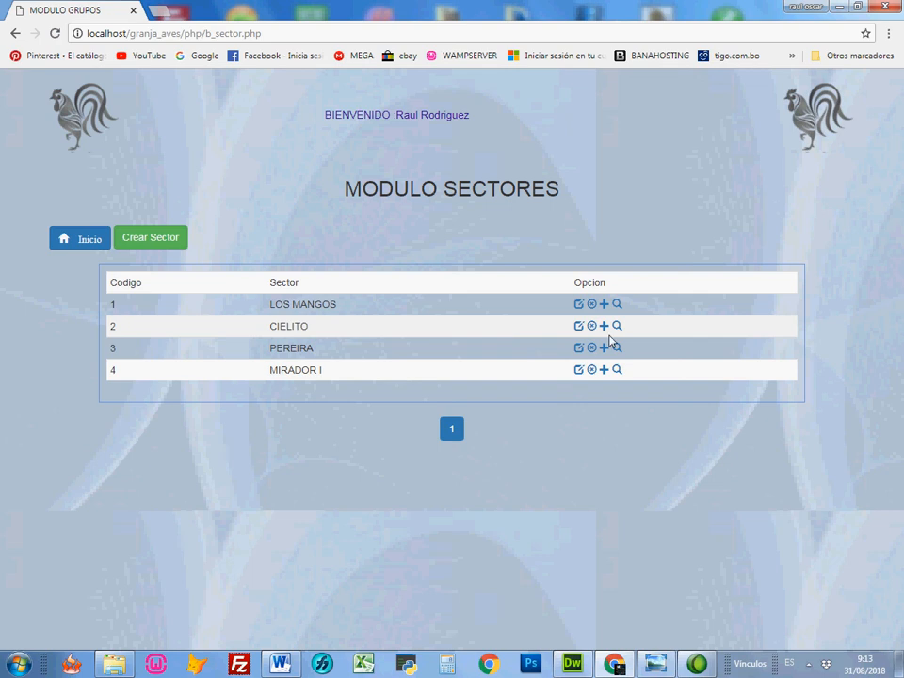
{"action": "left_click", "coordinate": [326, 329]}
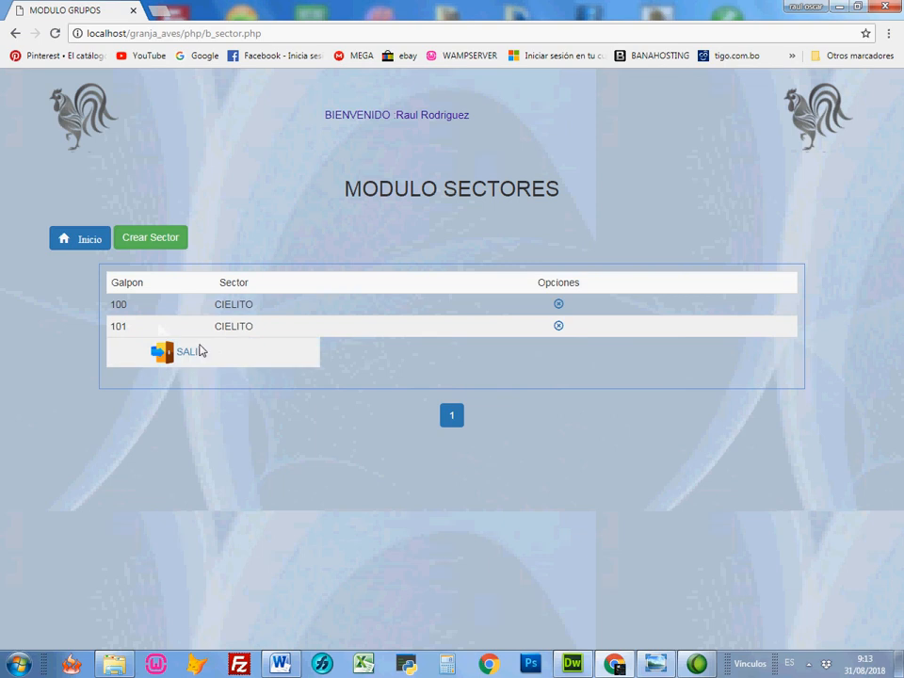
{"action": "left_click", "coordinate": [193, 353]}
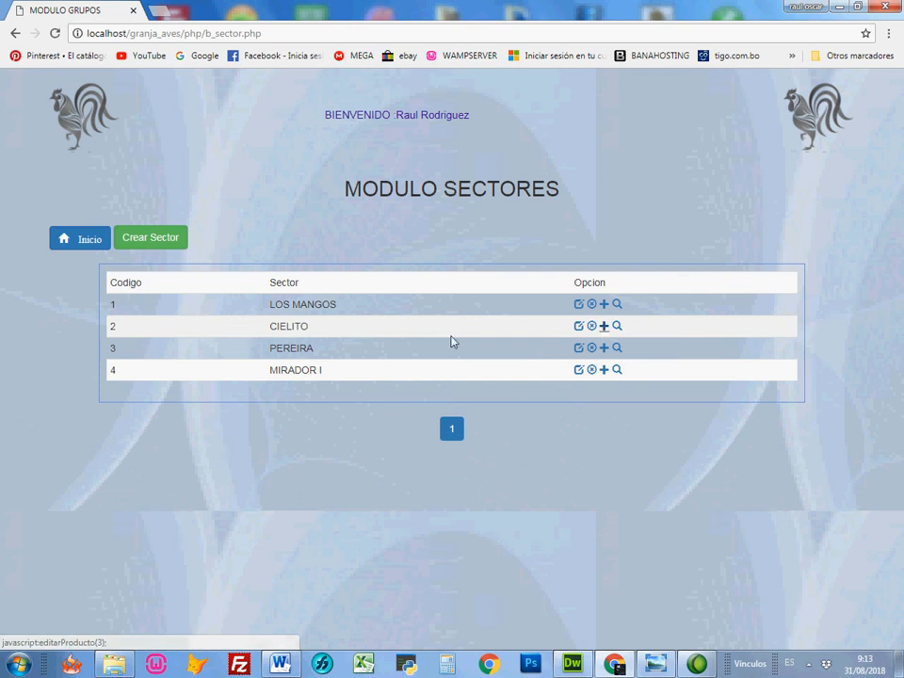
Step: Register galpon 102 in the CIELITO sector and display that sector's galpones
{"action": "left_click", "coordinate": [602, 327]}
{"action": "left_click", "coordinate": [483, 189]}
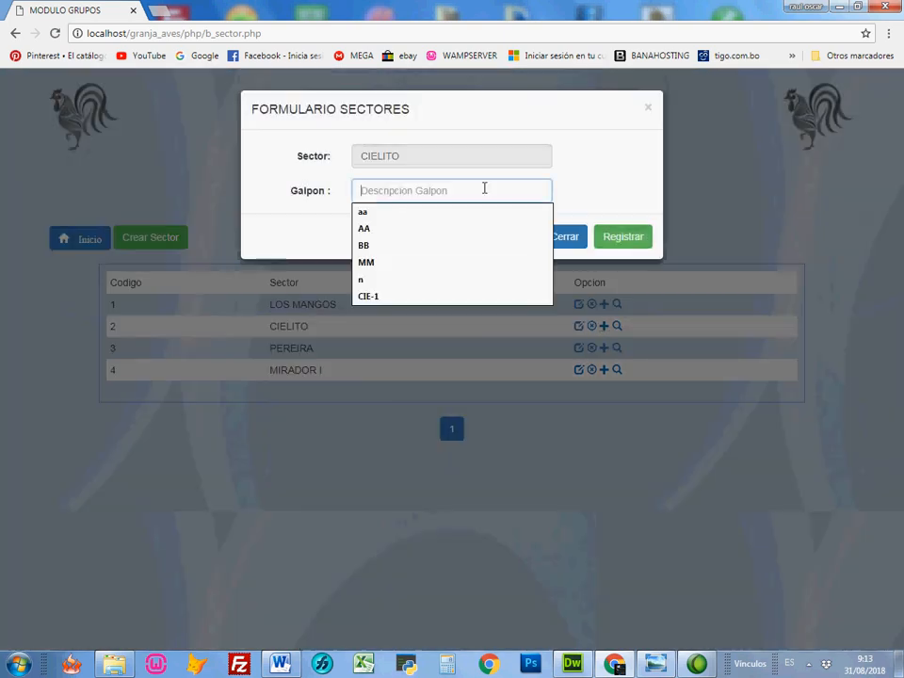
{"action": "type", "text": "102"}
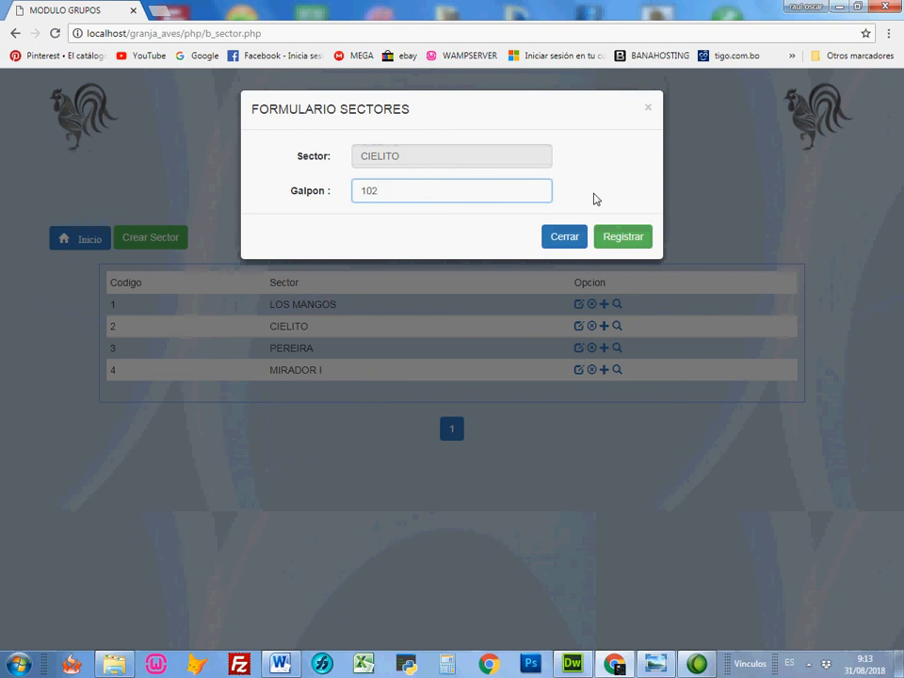
{"action": "left_click", "coordinate": [623, 244]}
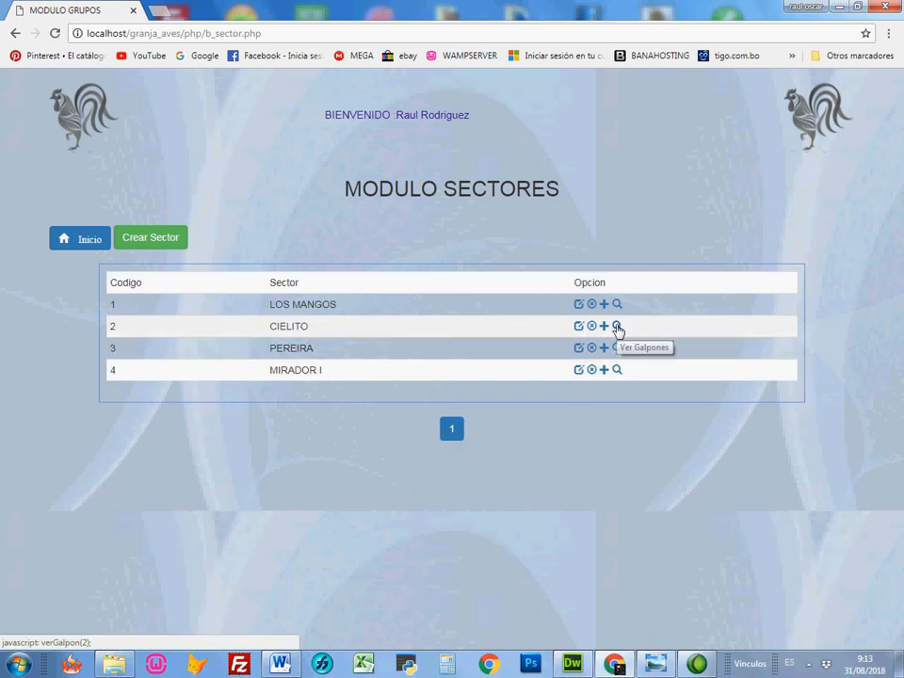
{"action": "left_click", "coordinate": [616, 327]}
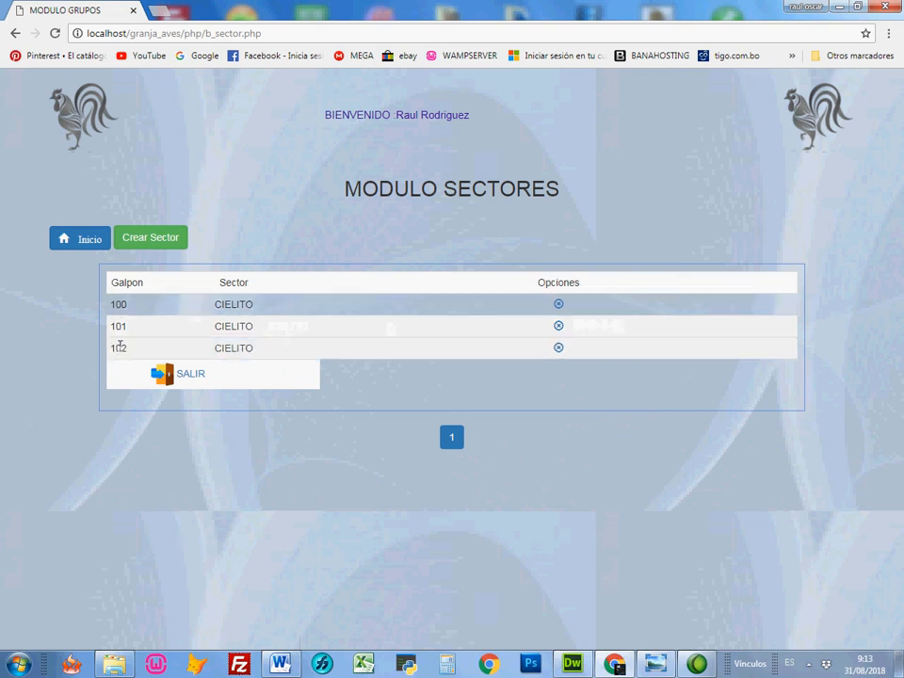
Step: Return to the home page and filter the galpones by the CIELITO sector
{"action": "left_click", "coordinate": [122, 237]}
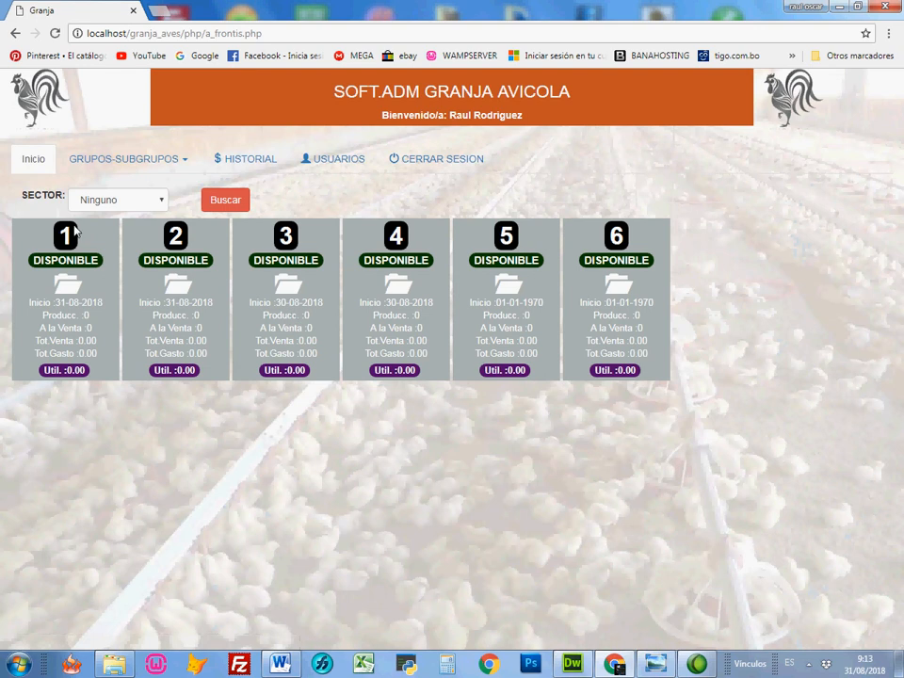
{"action": "left_click", "coordinate": [94, 204]}
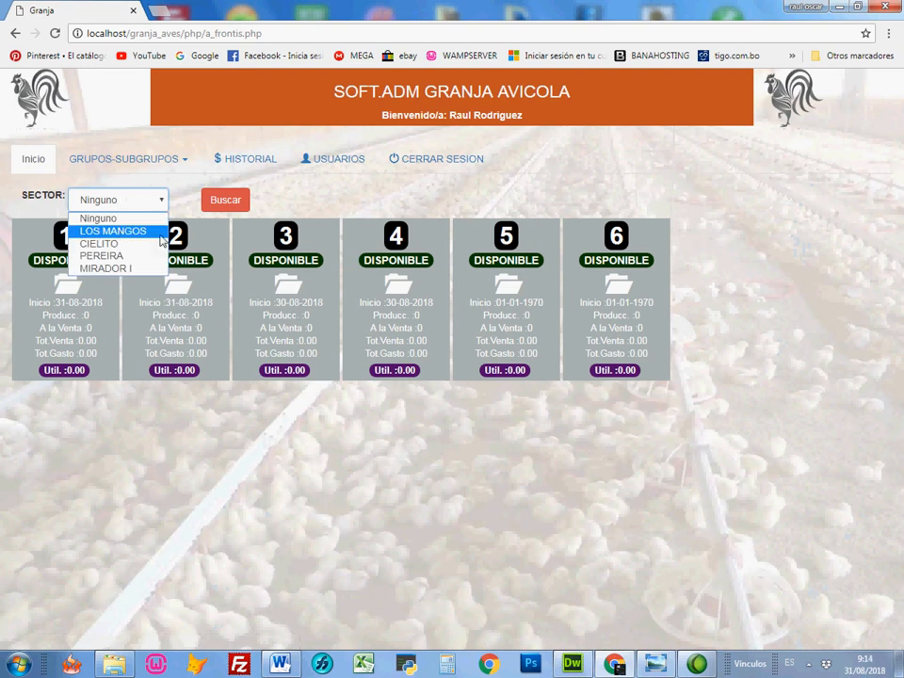
{"action": "left_click", "coordinate": [135, 233]}
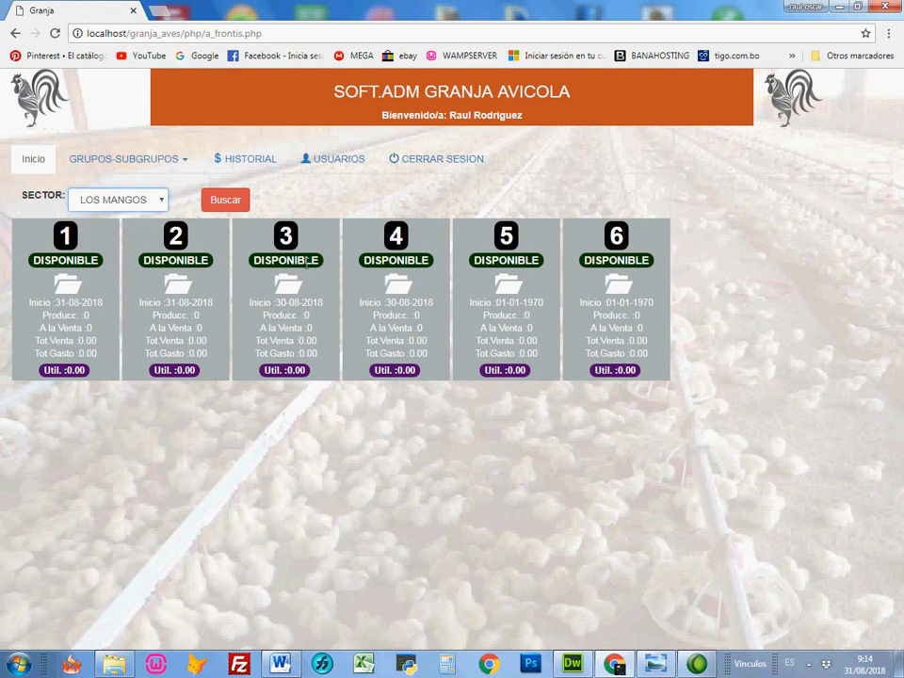
{"action": "left_click", "coordinate": [161, 200]}
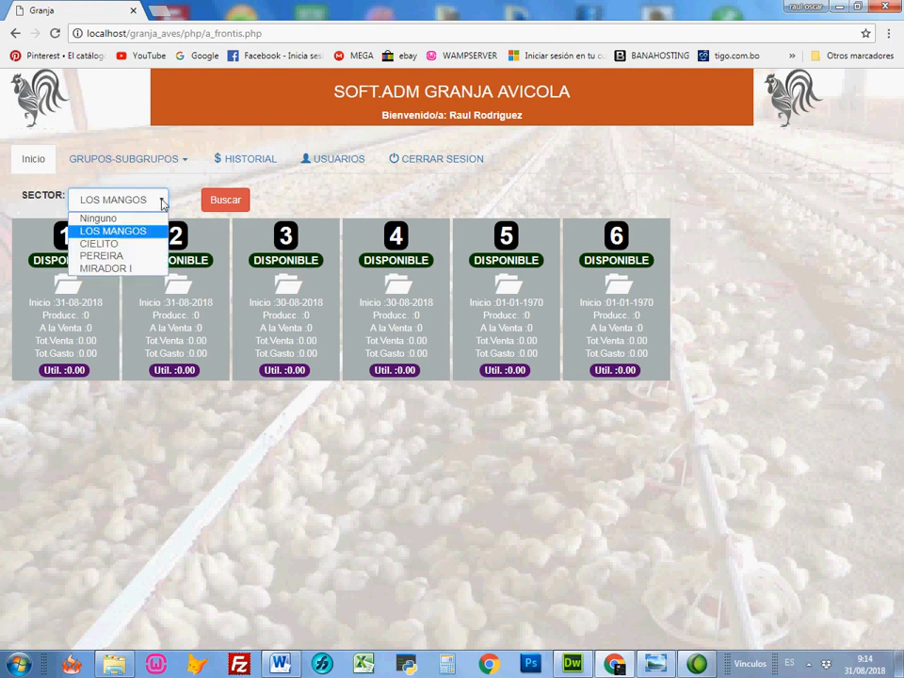
{"action": "left_click", "coordinate": [132, 246]}
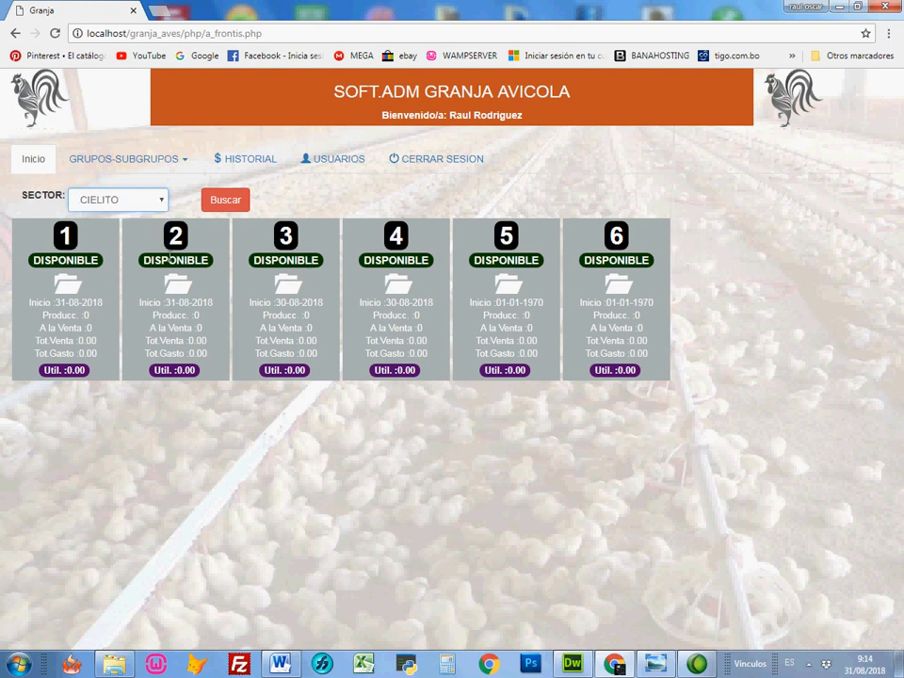
{"action": "left_click", "coordinate": [229, 201]}
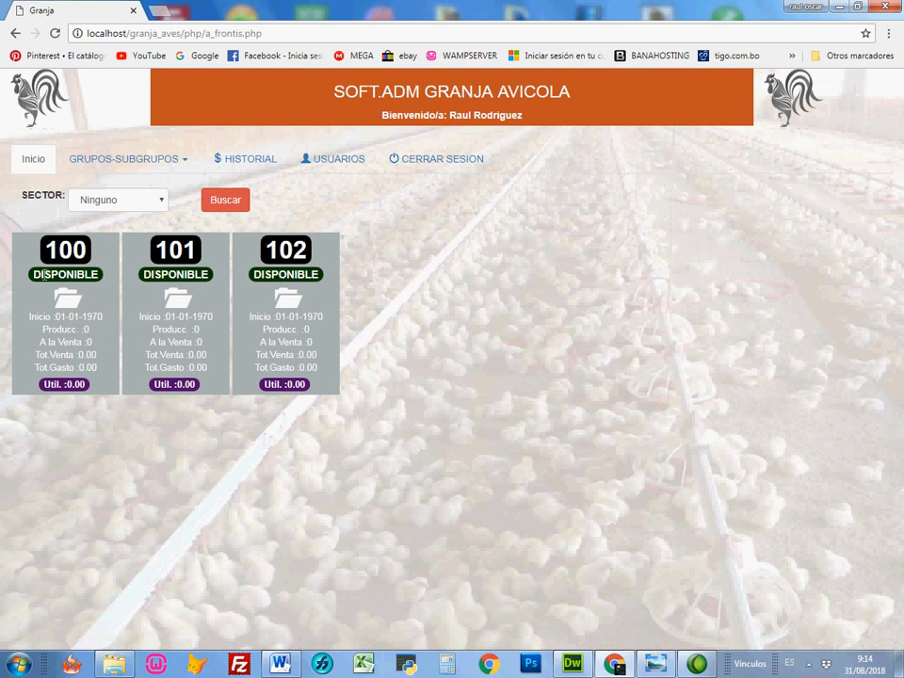
Step: Open the food products module and start a new product named ARROZ
{"action": "left_click", "coordinate": [123, 162]}
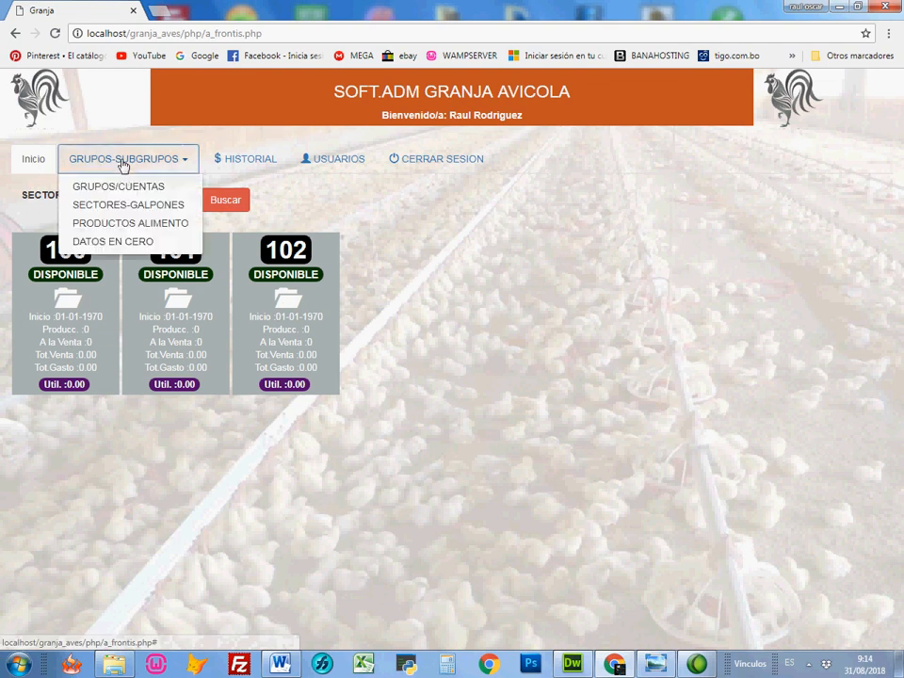
{"action": "left_click", "coordinate": [118, 228]}
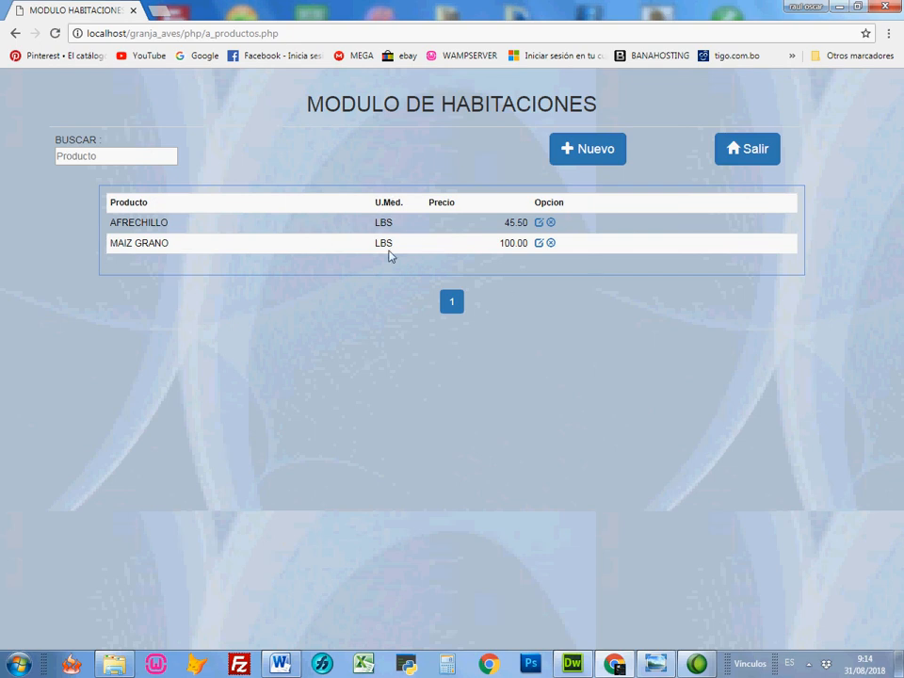
{"action": "left_click", "coordinate": [587, 146]}
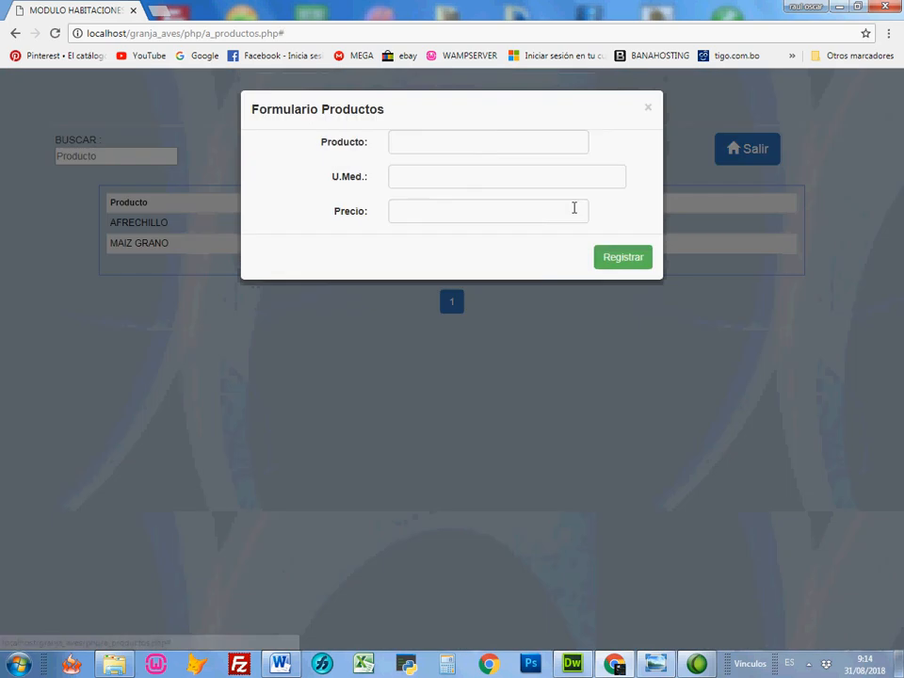
{"action": "left_click", "coordinate": [480, 147]}
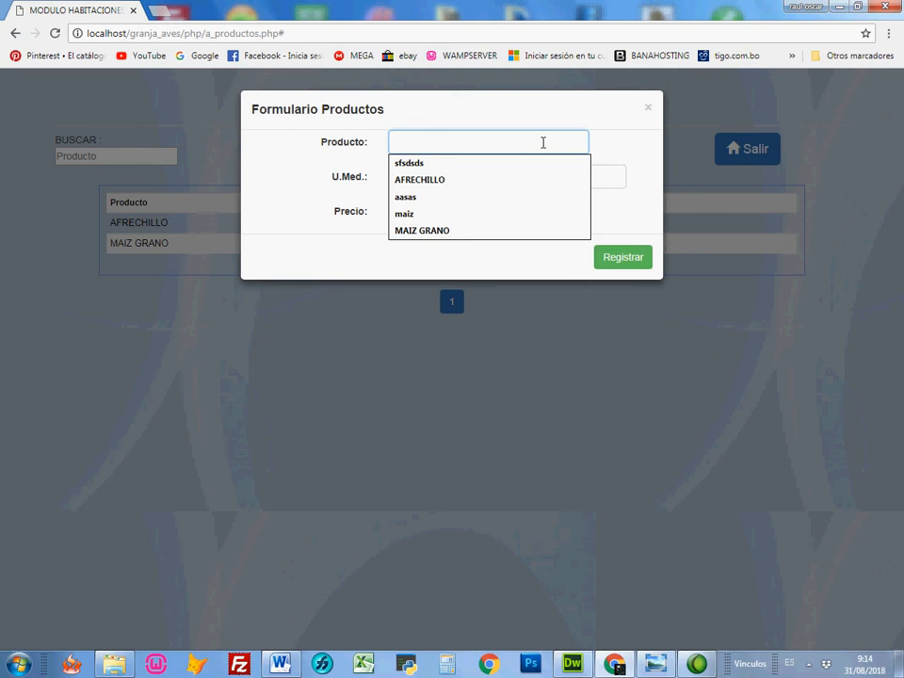
{"action": "type", "text": "Q"}
{"action": "type", "text": "ARR"}
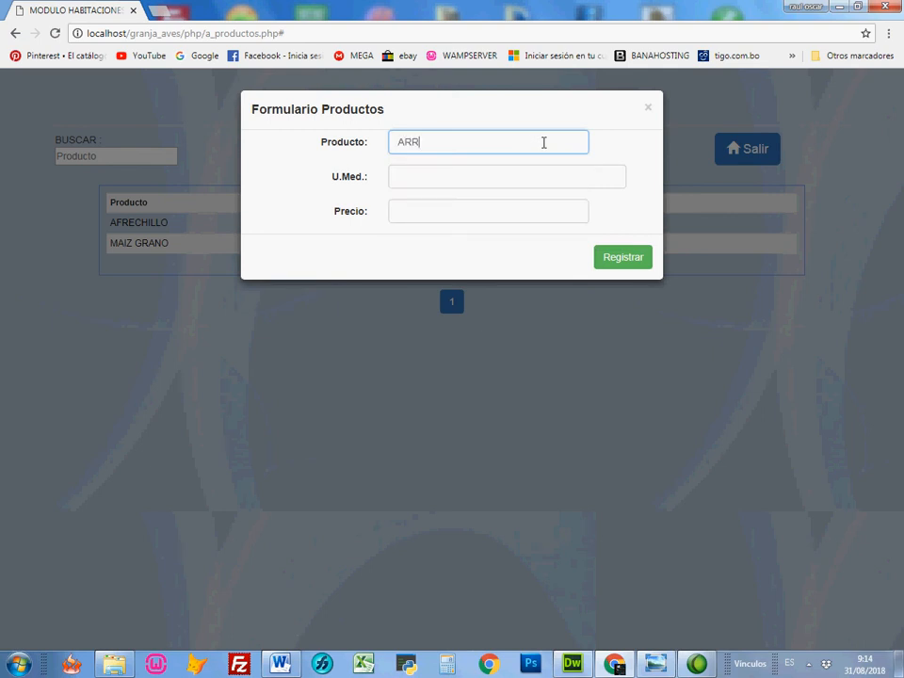
{"action": "type", "text": "OZ"}
Step: Set the ARROZ product's unit to LBS and price to 4.50, register it, and close the form
{"action": "left_click", "coordinate": [563, 175]}
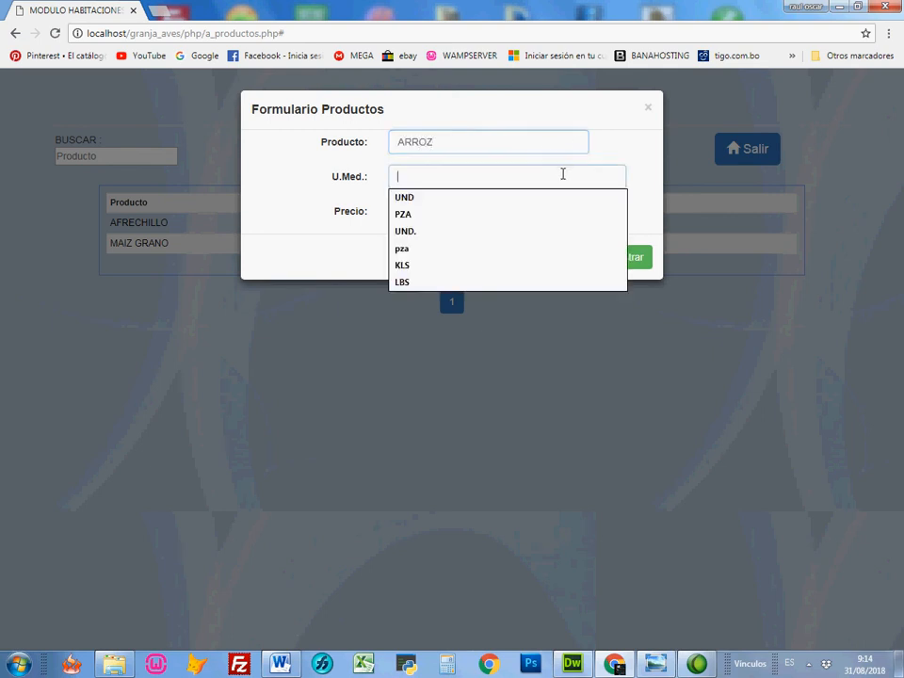
{"action": "type", "text": "LBD"}
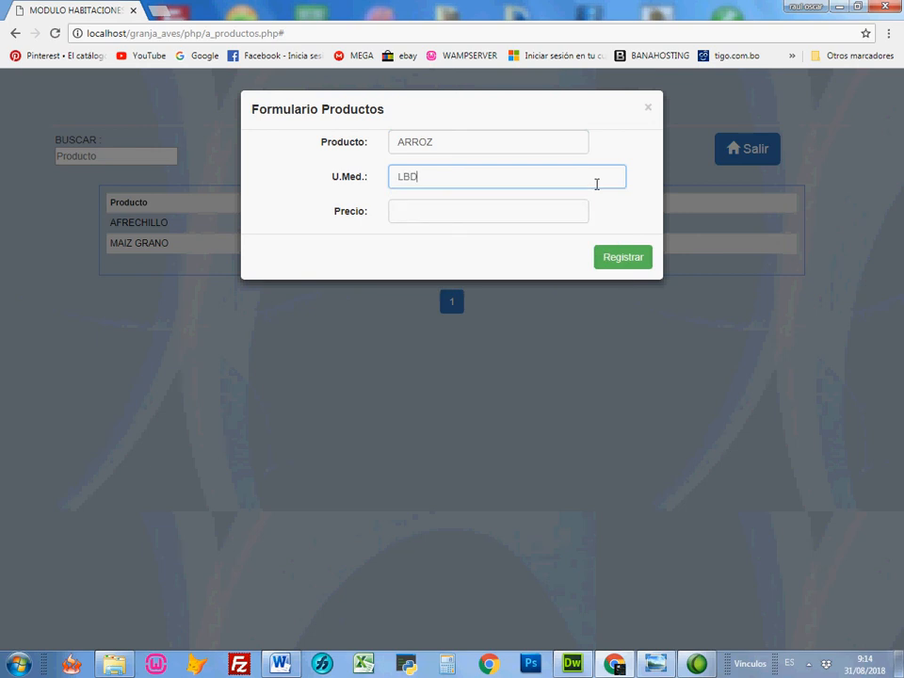
{"action": "key", "text": "BackSpace"}
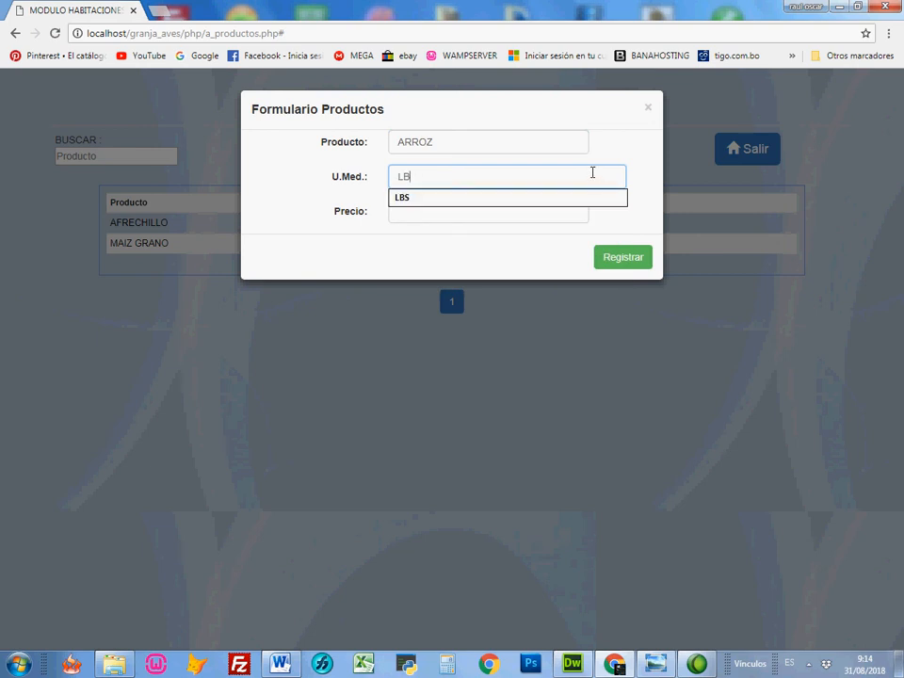
{"action": "left_click", "coordinate": [485, 214]}
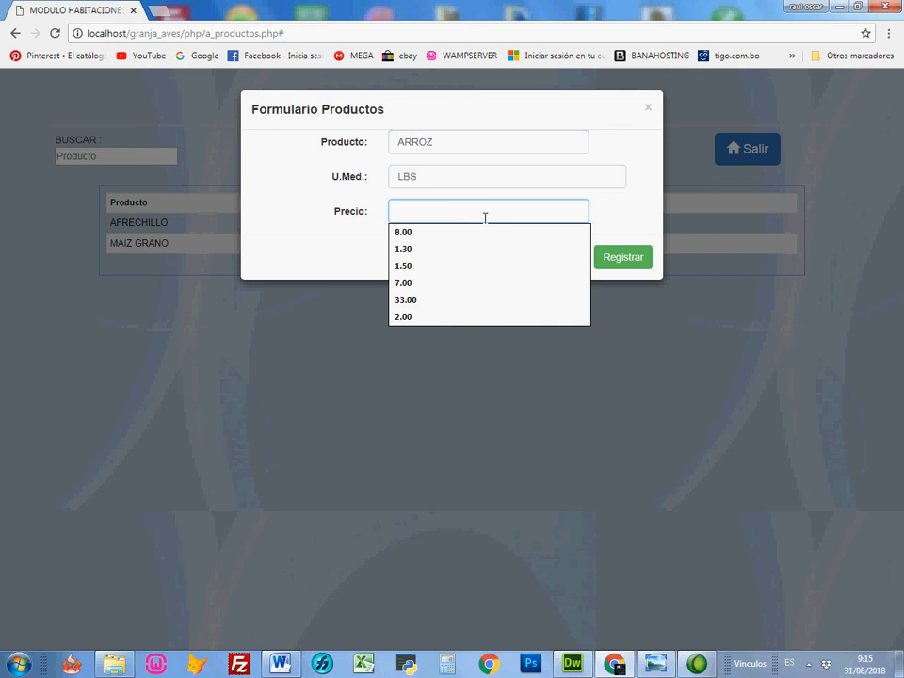
{"action": "type", "text": "4.50"}
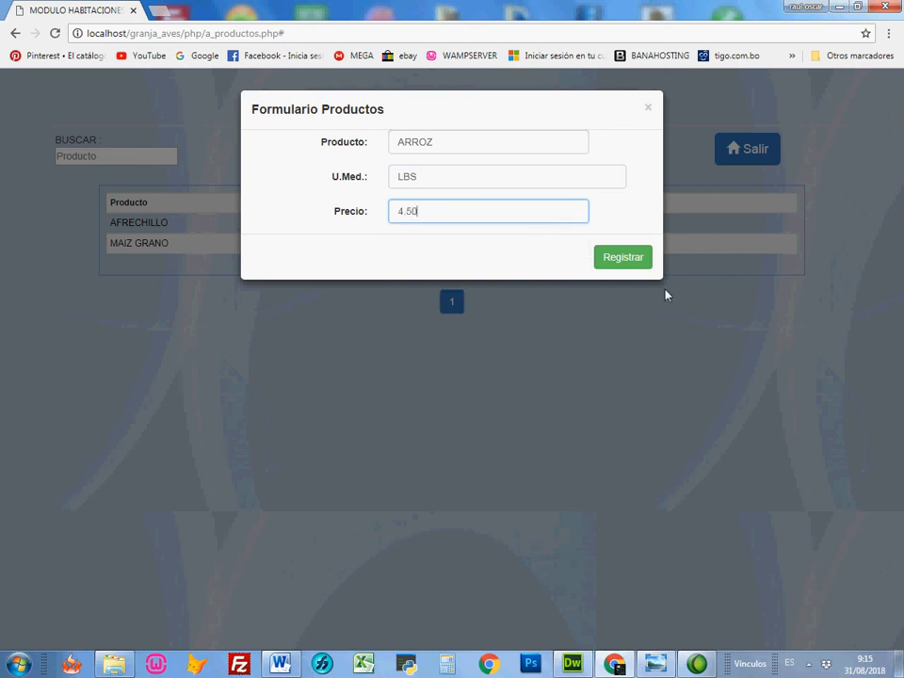
{"action": "left_click", "coordinate": [620, 267]}
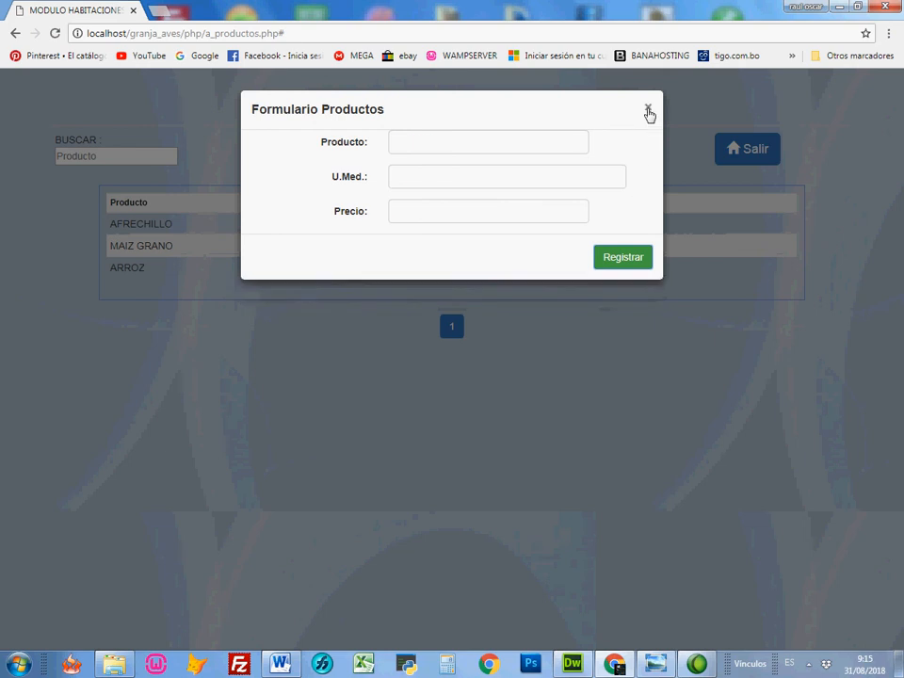
{"action": "left_click", "coordinate": [648, 111]}
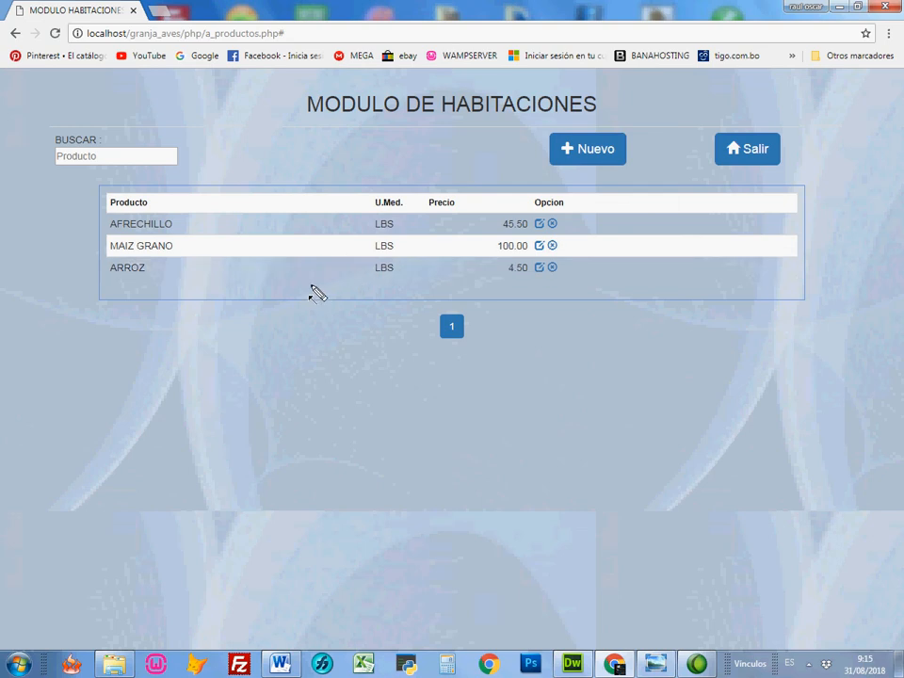
Step: View the ARROZ product's edit form, close it without changes, and review the product list
{"action": "left_click_drag", "start_coordinate": [232, 258], "coordinate": [154, 268]}
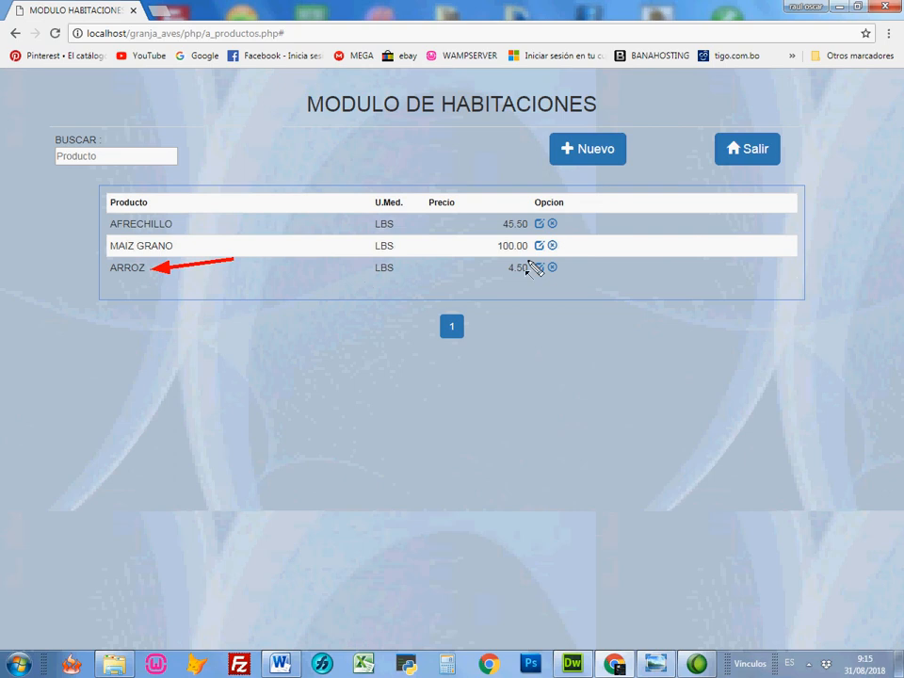
{"action": "key", "text": "Escape"}
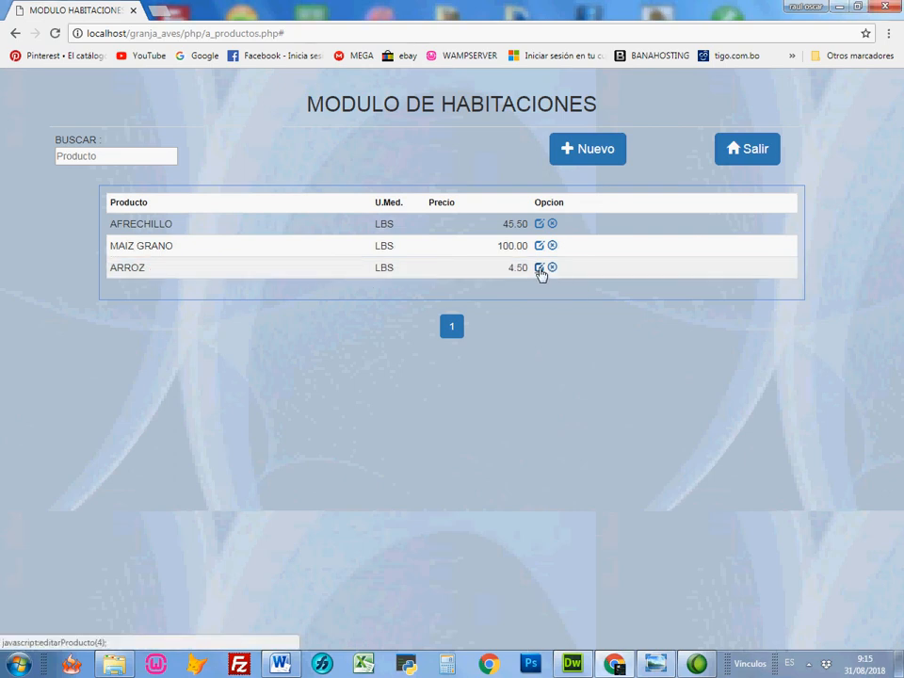
{"action": "left_click", "coordinate": [539, 269]}
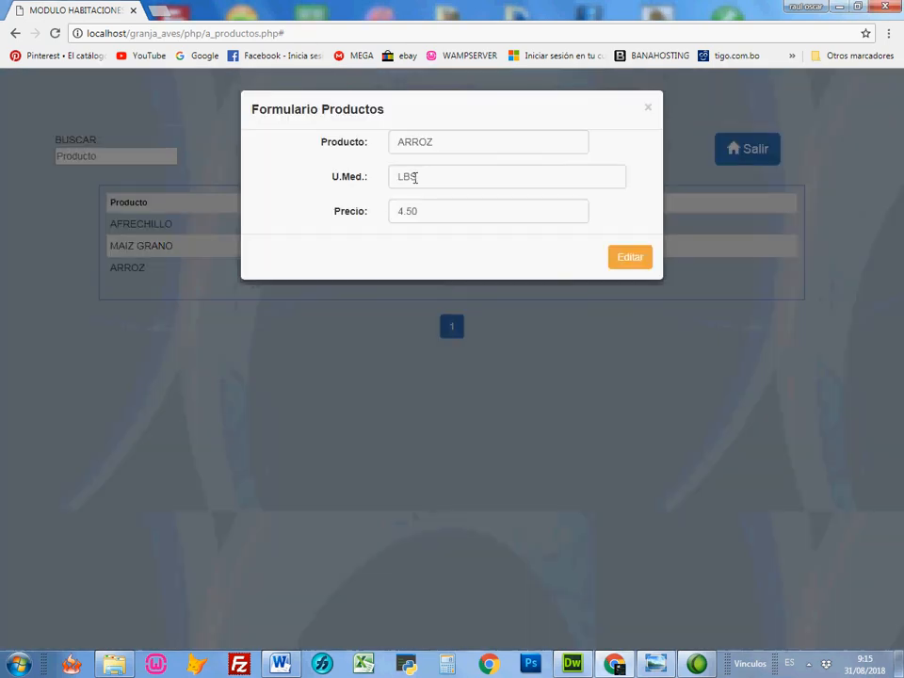
{"action": "left_click", "coordinate": [433, 175]}
{"action": "left_click_drag", "start_coordinate": [434, 175], "coordinate": [399, 176]}
{"action": "left_click_drag", "start_coordinate": [460, 144], "coordinate": [395, 221]}
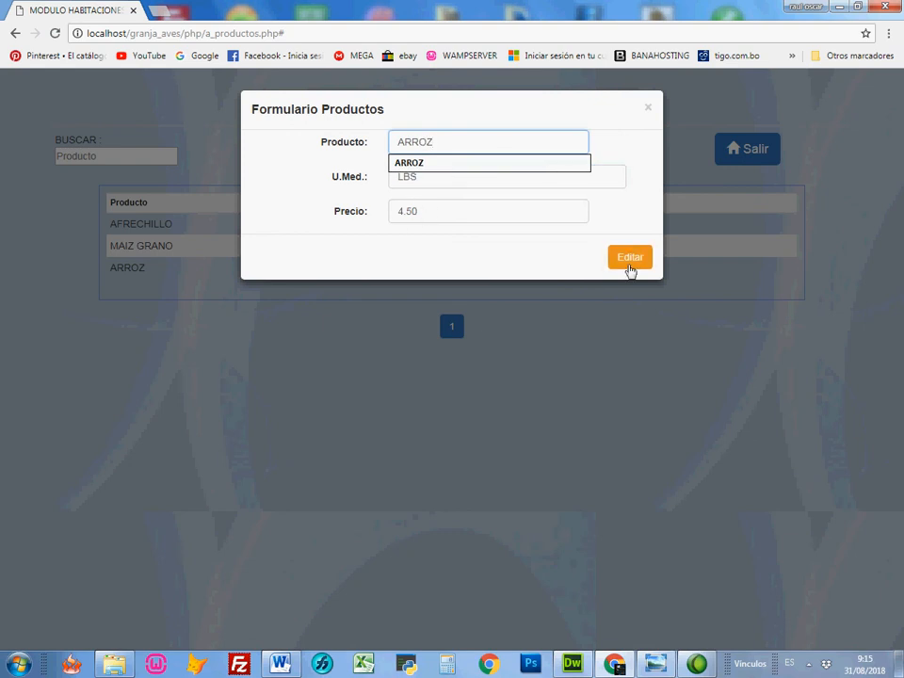
{"action": "left_click", "coordinate": [648, 115]}
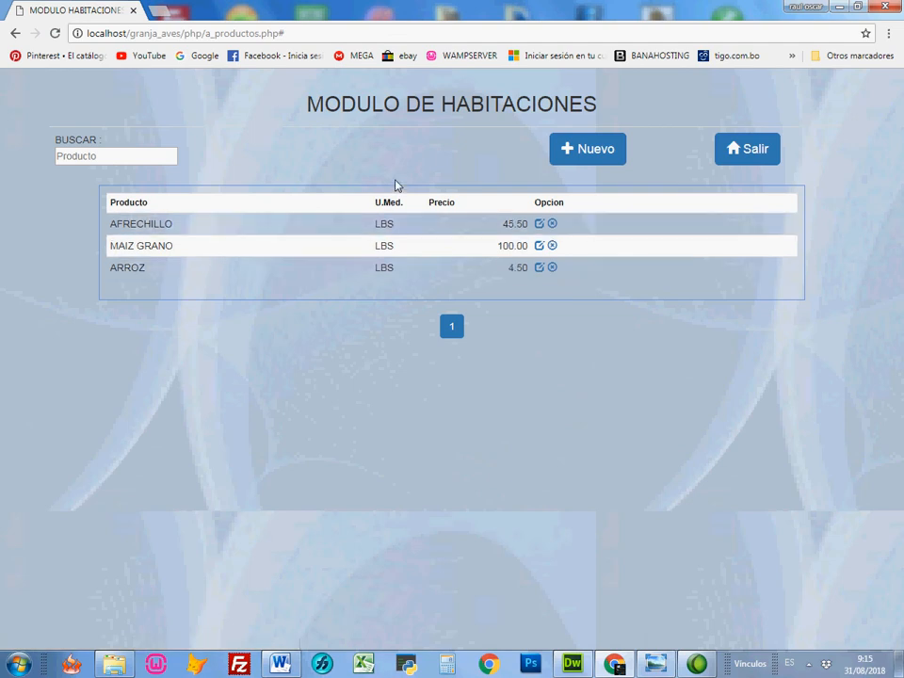
{"action": "left_click_drag", "start_coordinate": [395, 184], "coordinate": [185, 243]}
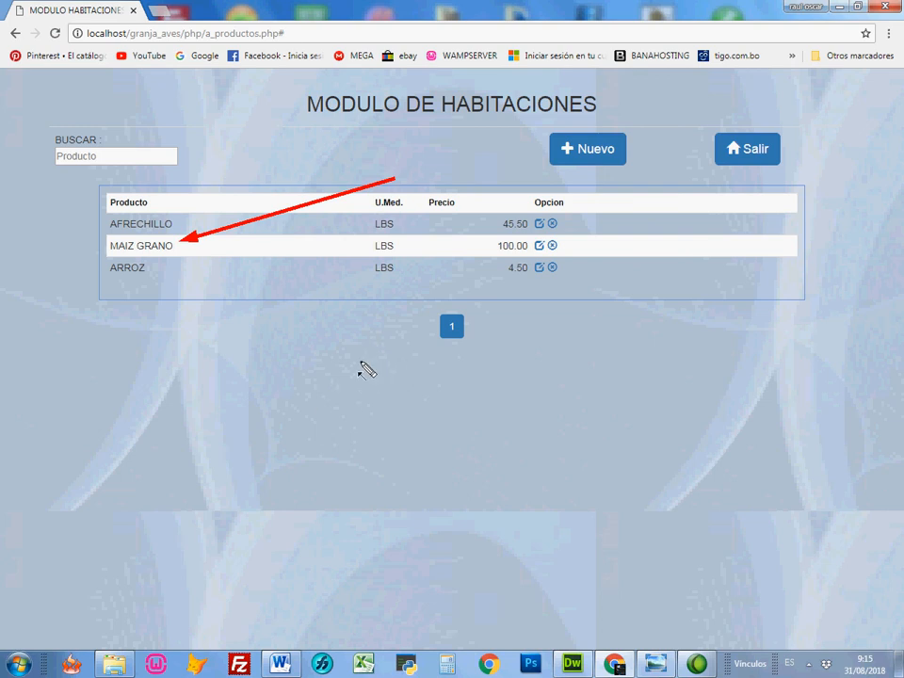
{"action": "key", "text": "Escape"}
Step: Return to the home page and filter the galpones by the LOS MANGOS sector
{"action": "left_click", "coordinate": [743, 161]}
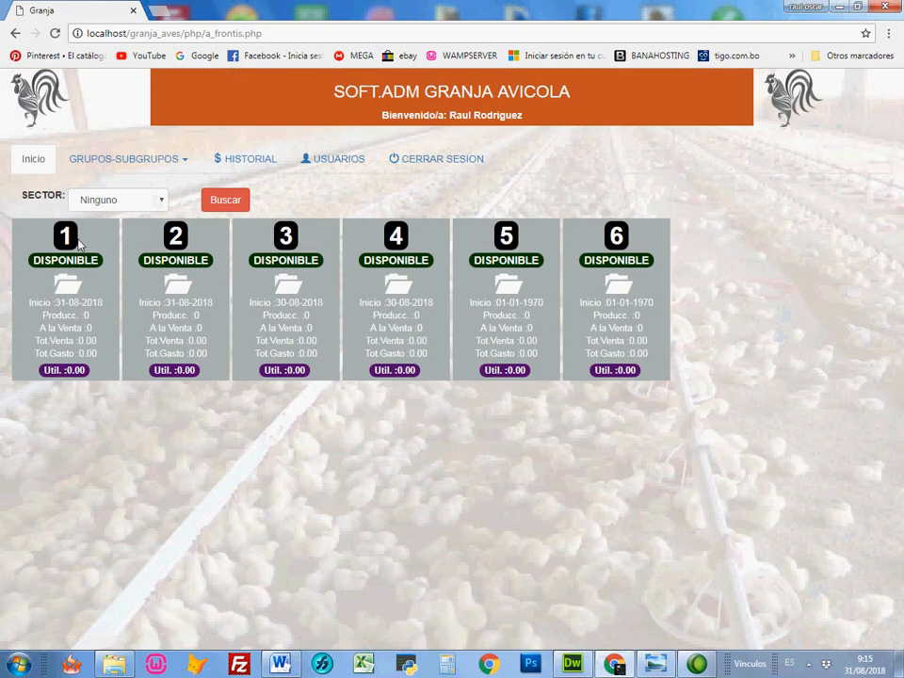
{"action": "left_click", "coordinate": [91, 164]}
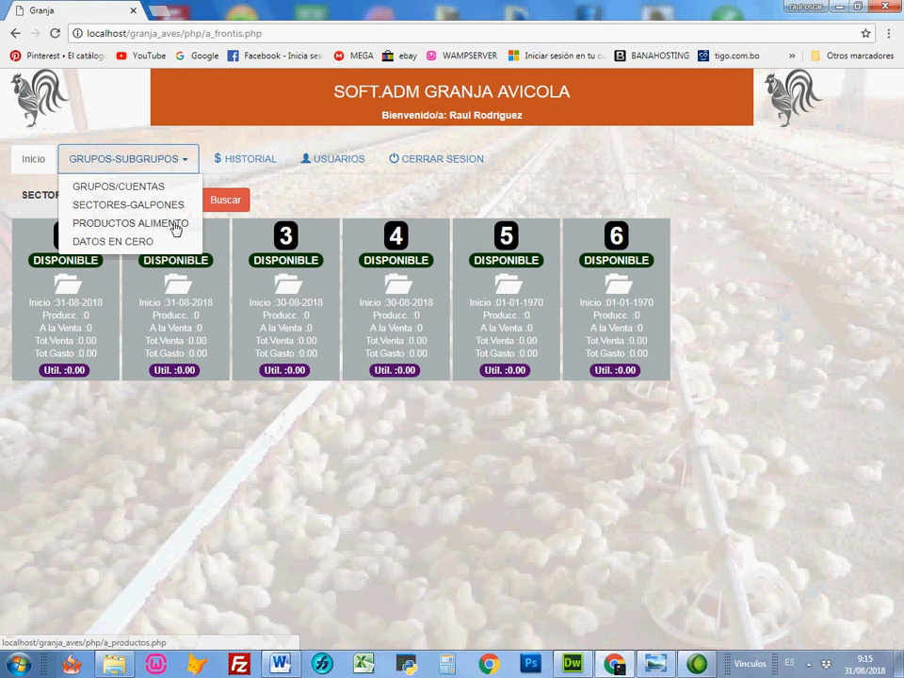
{"action": "left_click", "coordinate": [298, 196]}
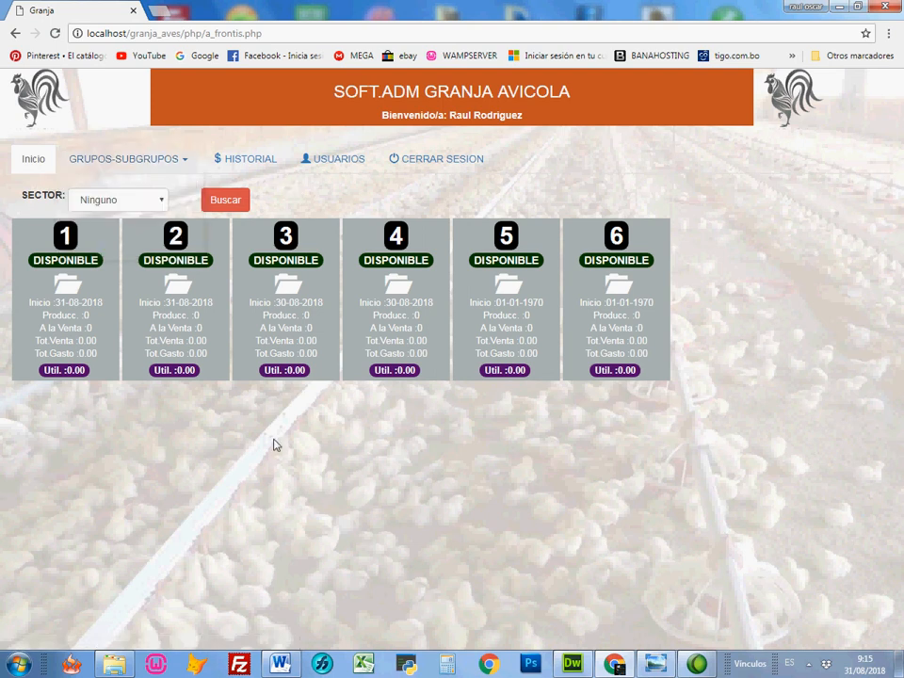
{"action": "left_click", "coordinate": [127, 201]}
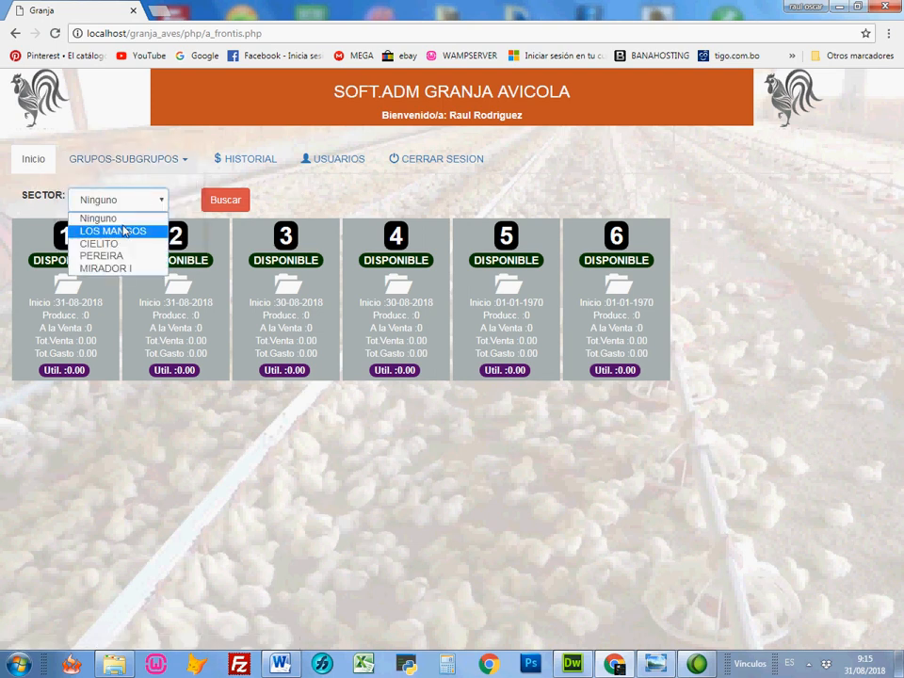
{"action": "left_click", "coordinate": [125, 232]}
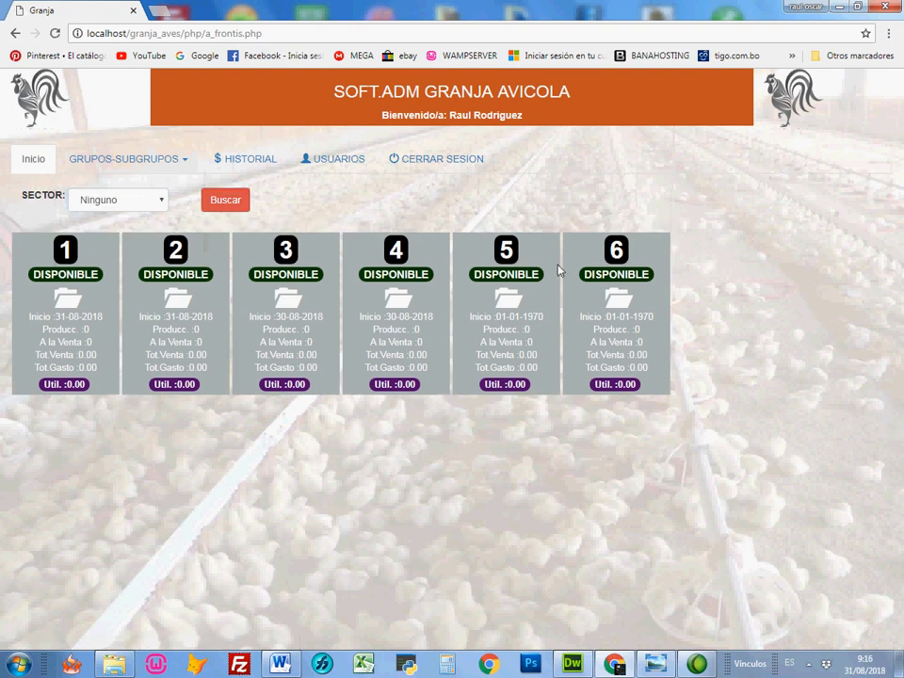
Step: Open galpon 1 for production with an average sale age of 41 days and return to the home page
{"action": "left_click", "coordinate": [65, 312]}
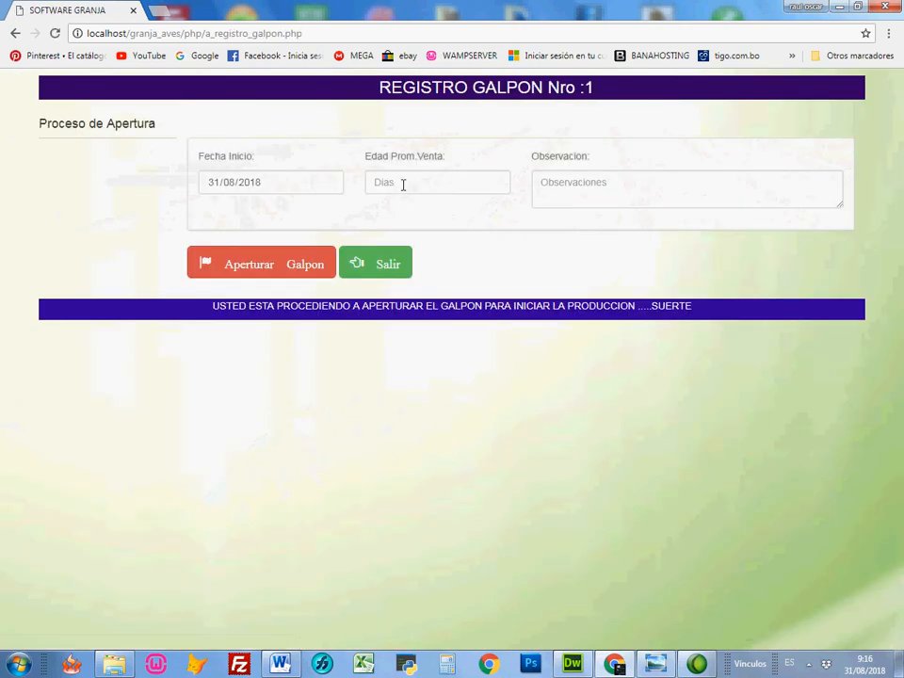
{"action": "left_click", "coordinate": [451, 183]}
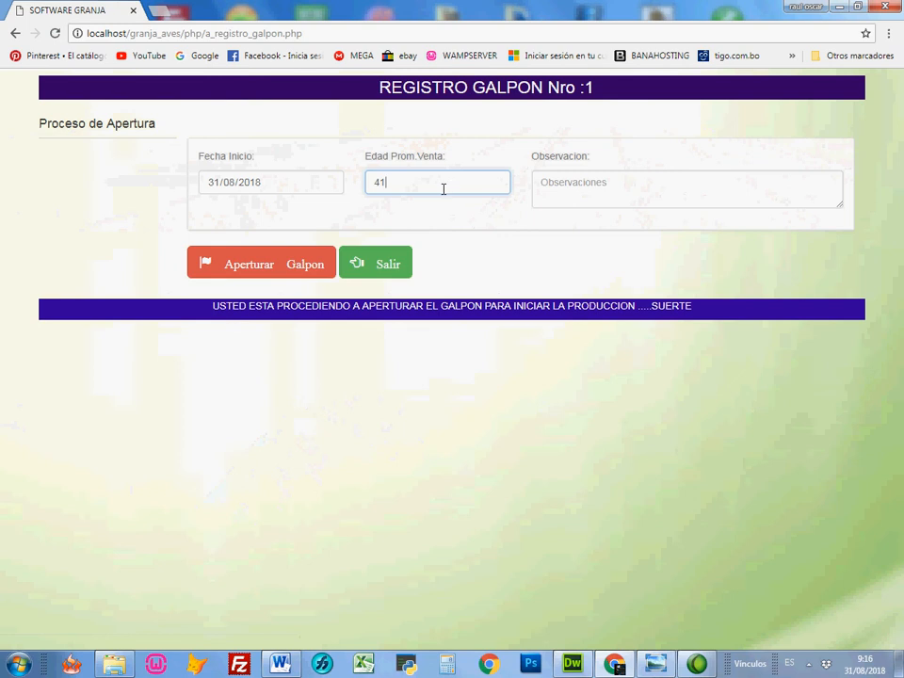
{"action": "left_click", "coordinate": [298, 264]}
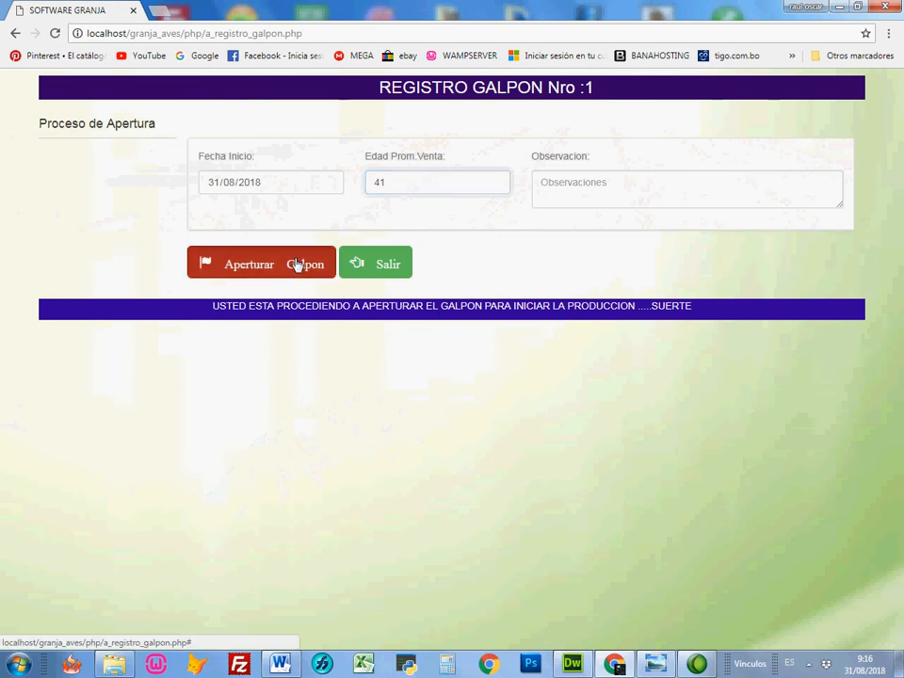
{"action": "left_click", "coordinate": [614, 301]}
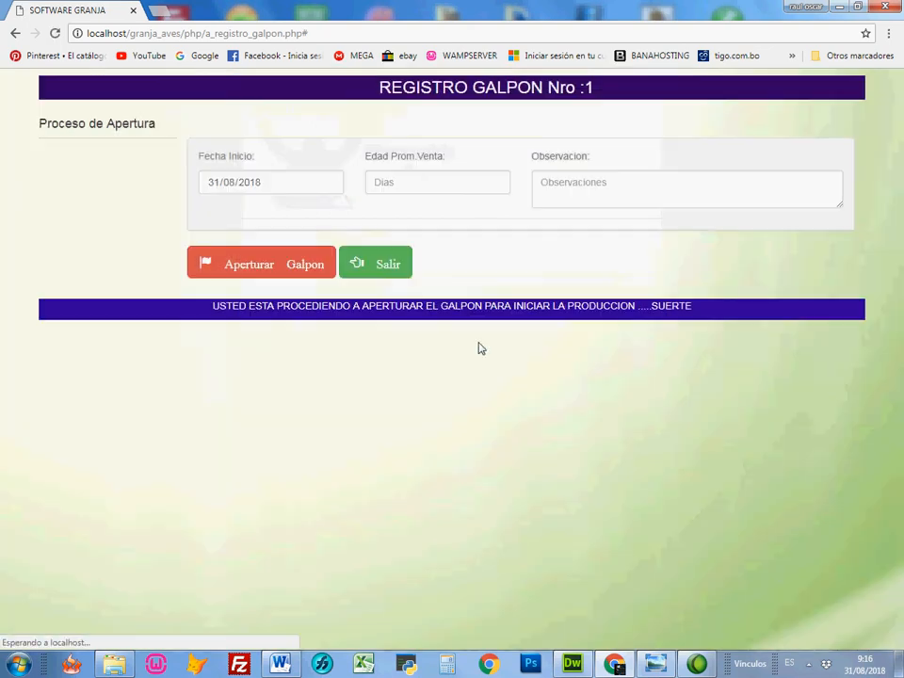
{"action": "left_click", "coordinate": [388, 274]}
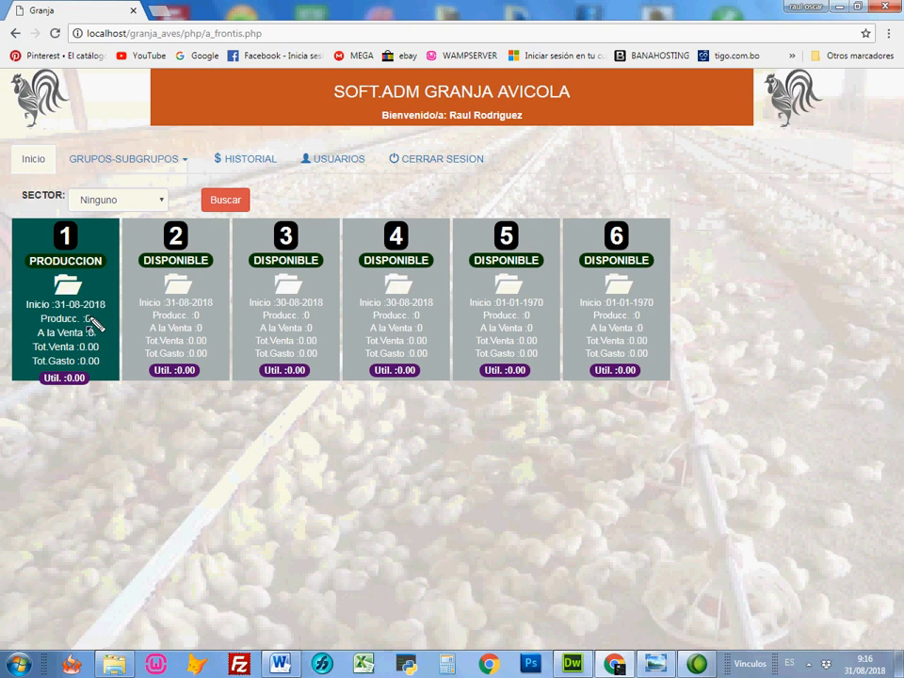
{"action": "mouse_move", "coordinate": [141, 280]}
{"action": "left_mouse_down"}
{"action": "mouse_move", "coordinate": [100, 302]}
{"action": "mouse_move", "coordinate": [115, 314]}
{"action": "mouse_move", "coordinate": [98, 317]}
{"action": "mouse_move", "coordinate": [103, 361]}
{"action": "left_mouse_up"}
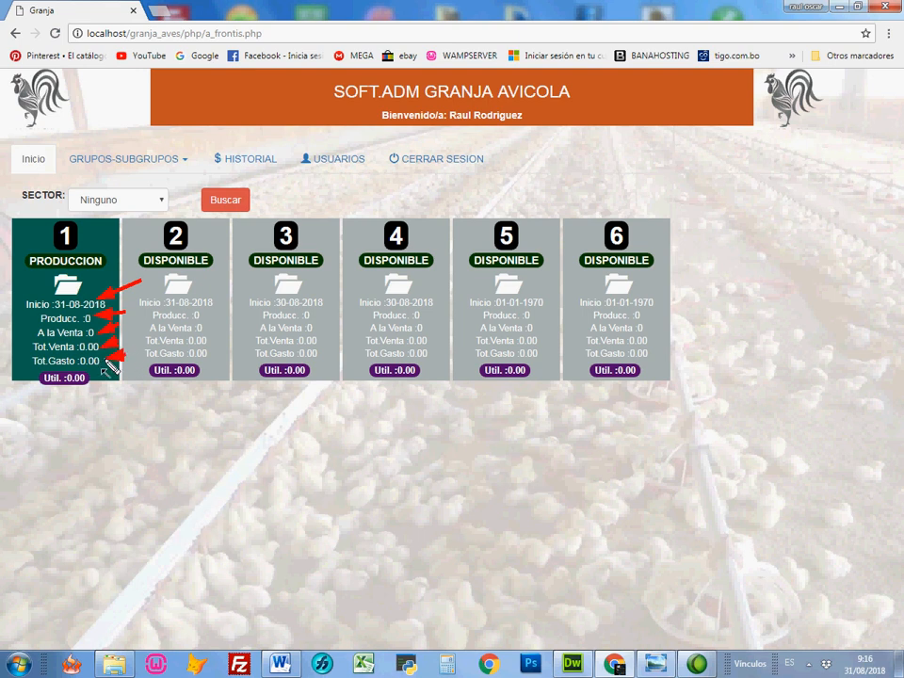
{"action": "left_click_drag", "start_coordinate": [116, 429], "coordinate": [81, 387]}
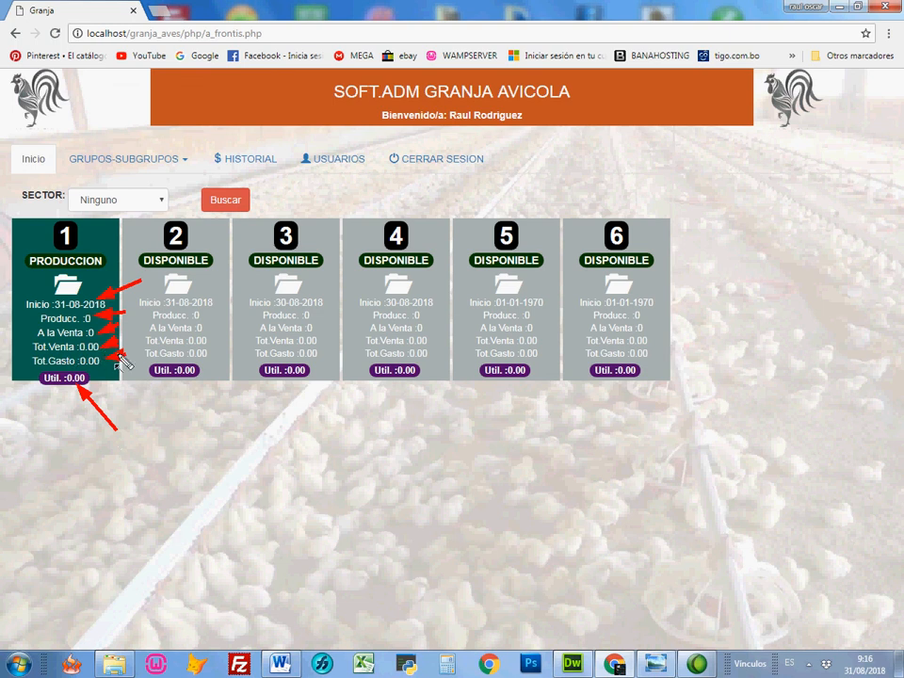
{"action": "key", "text": "Escape"}
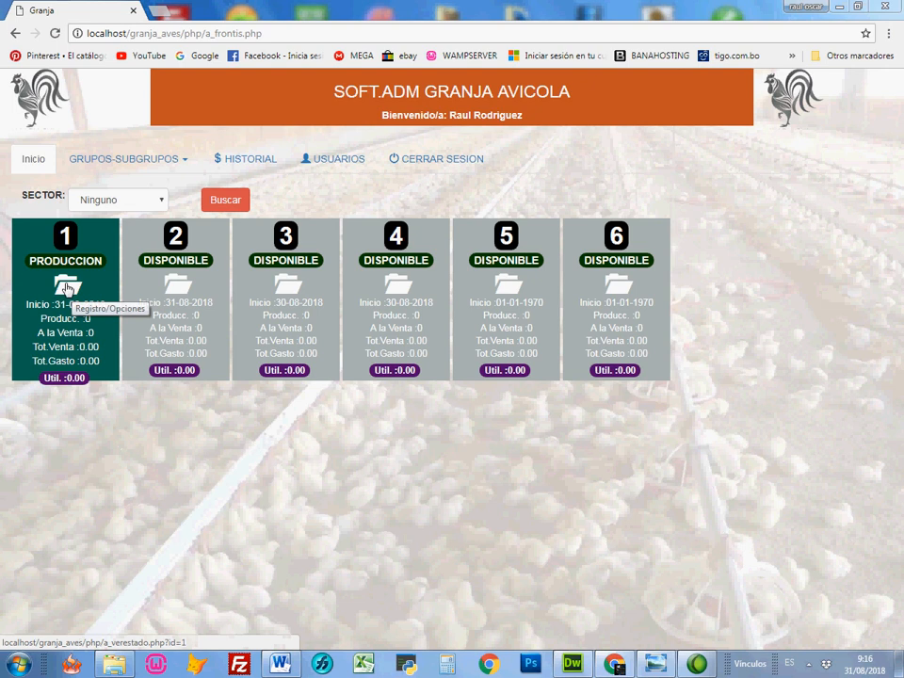
Step: Register an alta of 1200 in galpon 1's mortality module with the observation POLLITOS COMPRAS
{"action": "left_click", "coordinate": [66, 285]}
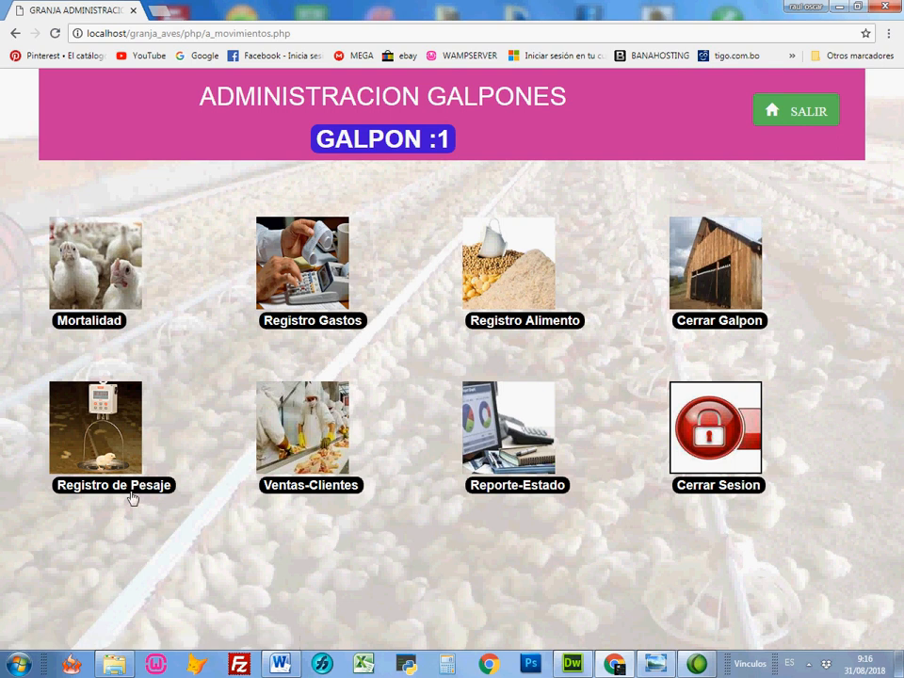
{"action": "left_click", "coordinate": [98, 328]}
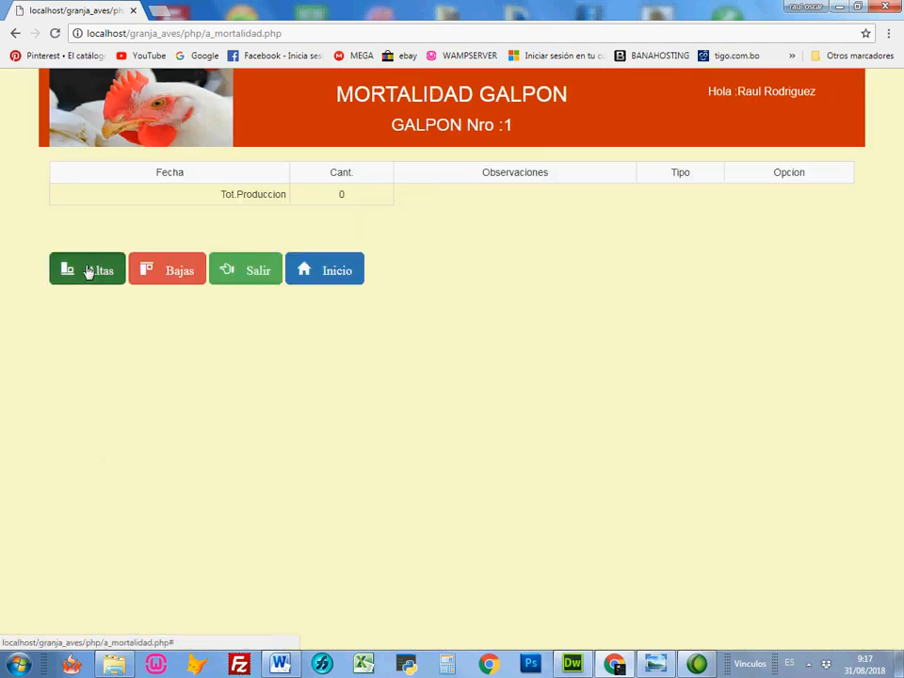
{"action": "left_click", "coordinate": [95, 267]}
{"action": "left_click", "coordinate": [406, 208]}
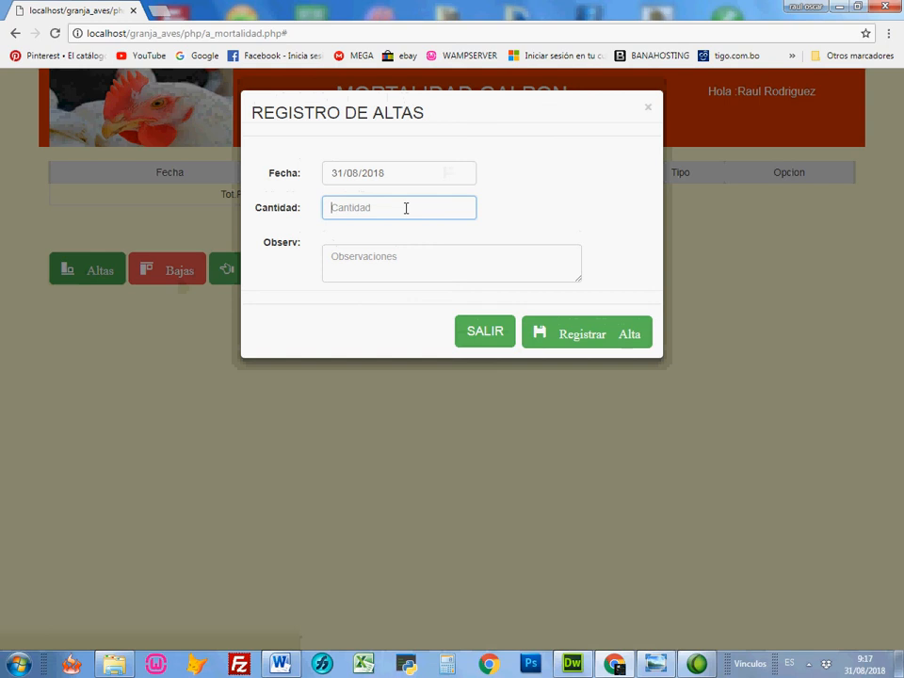
{"action": "type", "text": "1200"}
{"action": "left_click", "coordinate": [397, 255]}
{"action": "type", "text": "POLLITOS COMPRAS"}
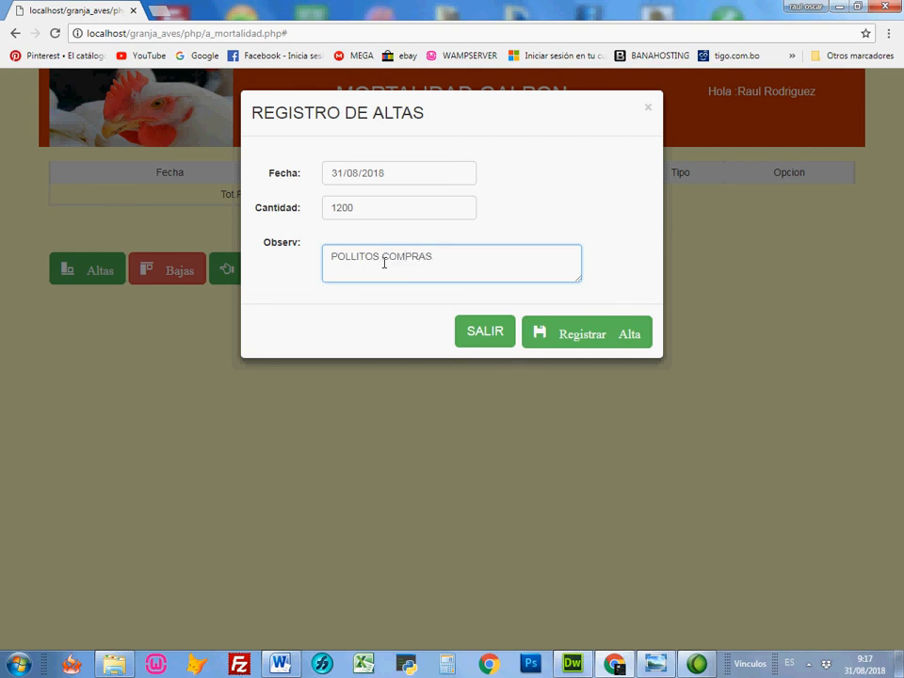
{"action": "left_click", "coordinate": [584, 342]}
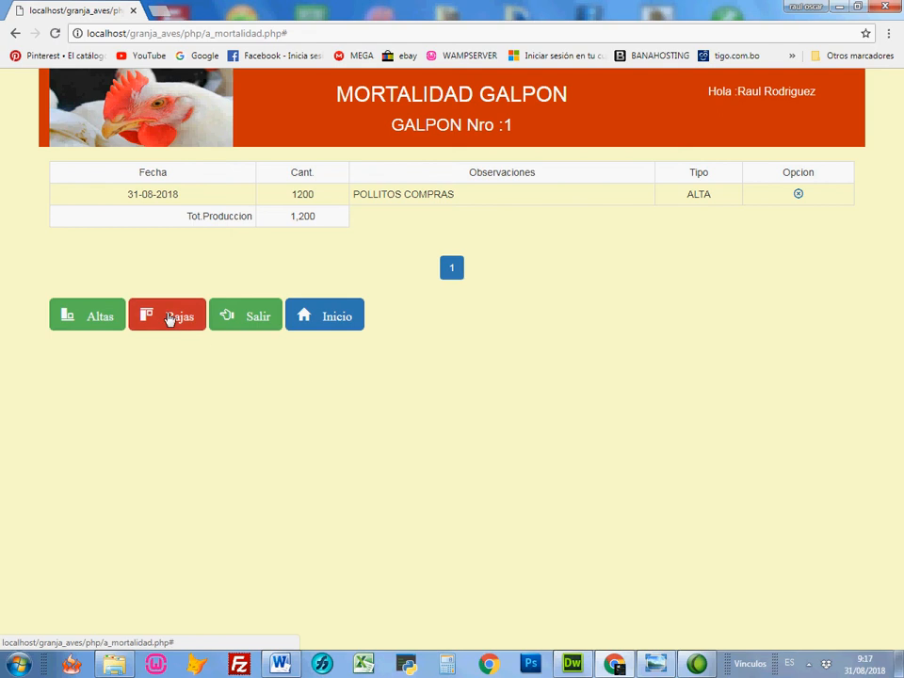
Step: Register a baja of 3 for galpon 1 with the observation ENFERMEDAD and return to the home page
{"action": "left_click", "coordinate": [176, 318]}
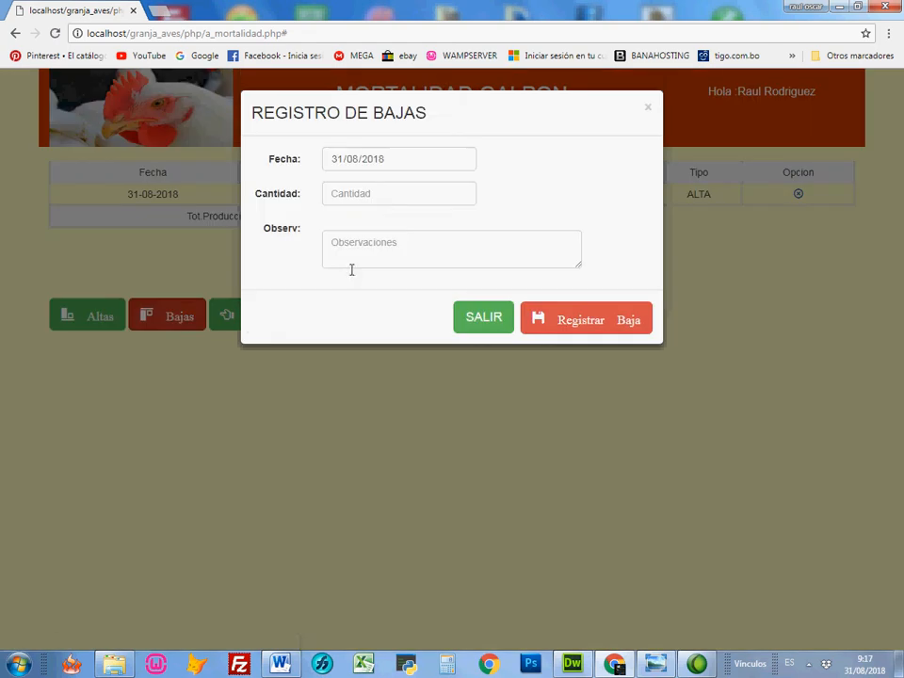
{"action": "left_click", "coordinate": [385, 191]}
{"action": "type", "text": "3"}
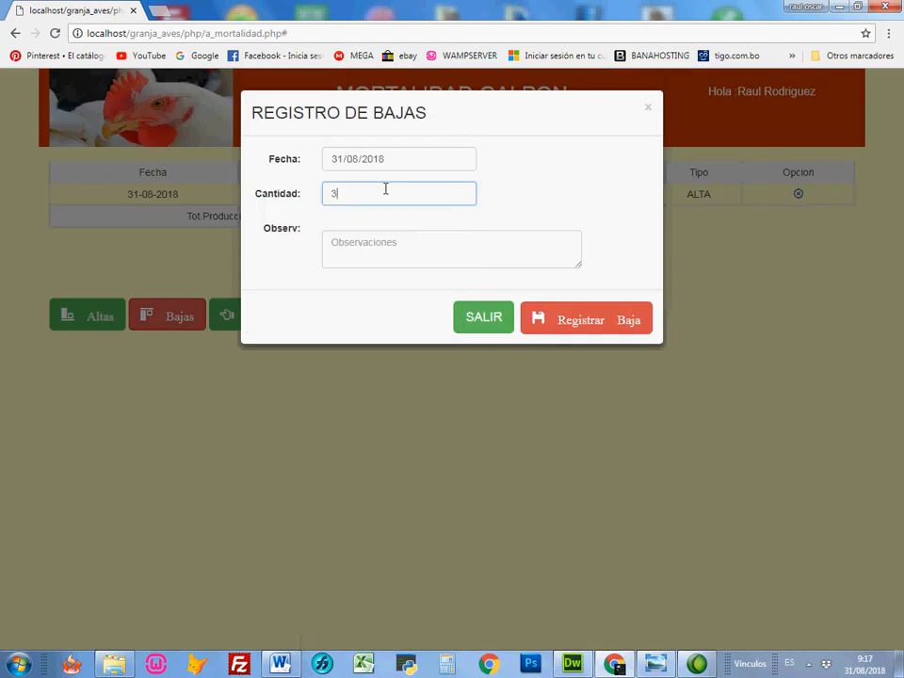
{"action": "left_click", "coordinate": [385, 243]}
{"action": "type", "text": "ENFERMEDAD"}
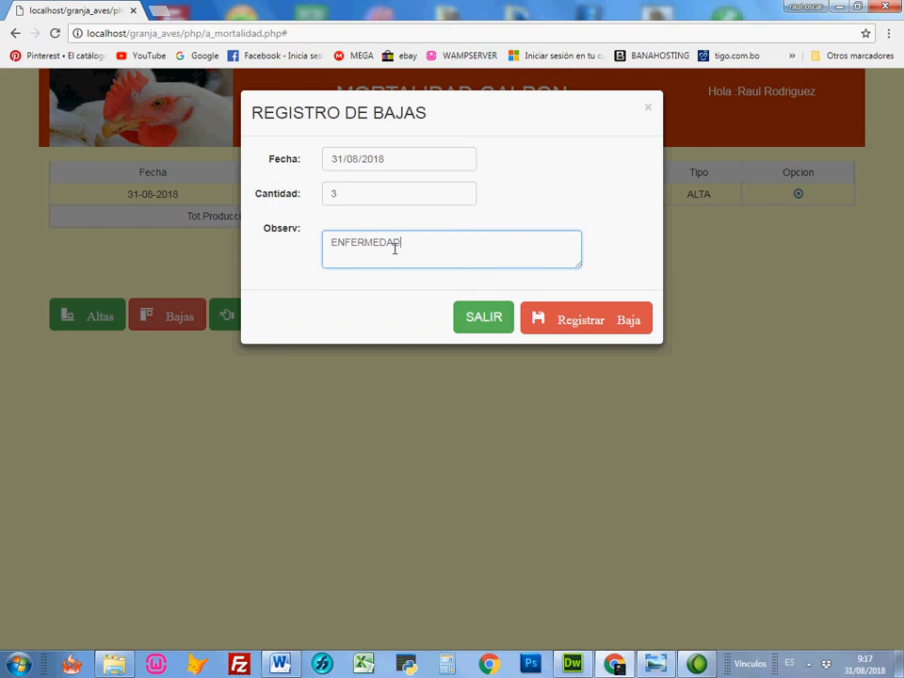
{"action": "left_click", "coordinate": [591, 320]}
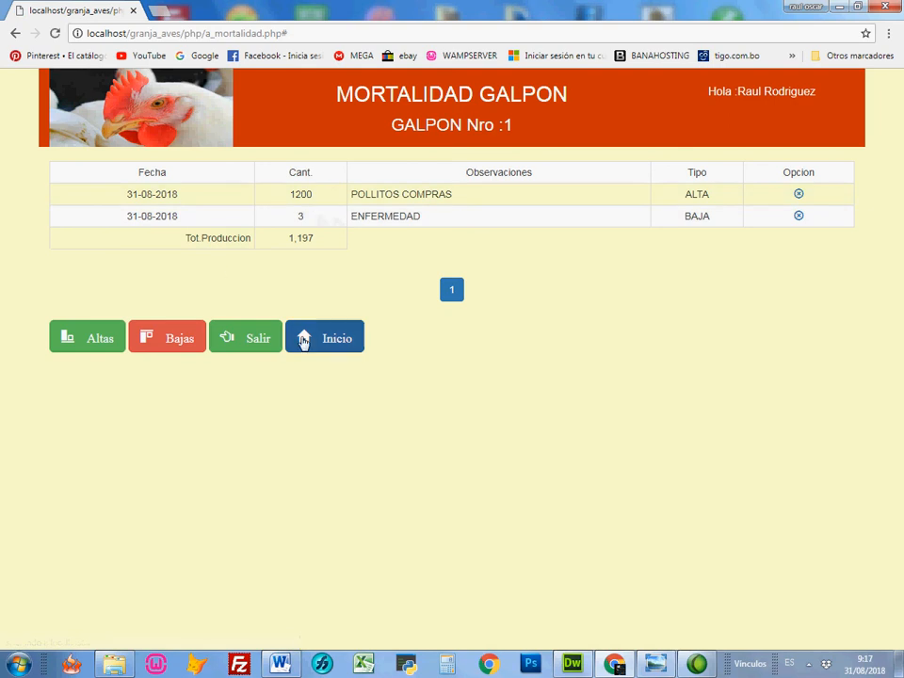
{"action": "left_click", "coordinate": [322, 346]}
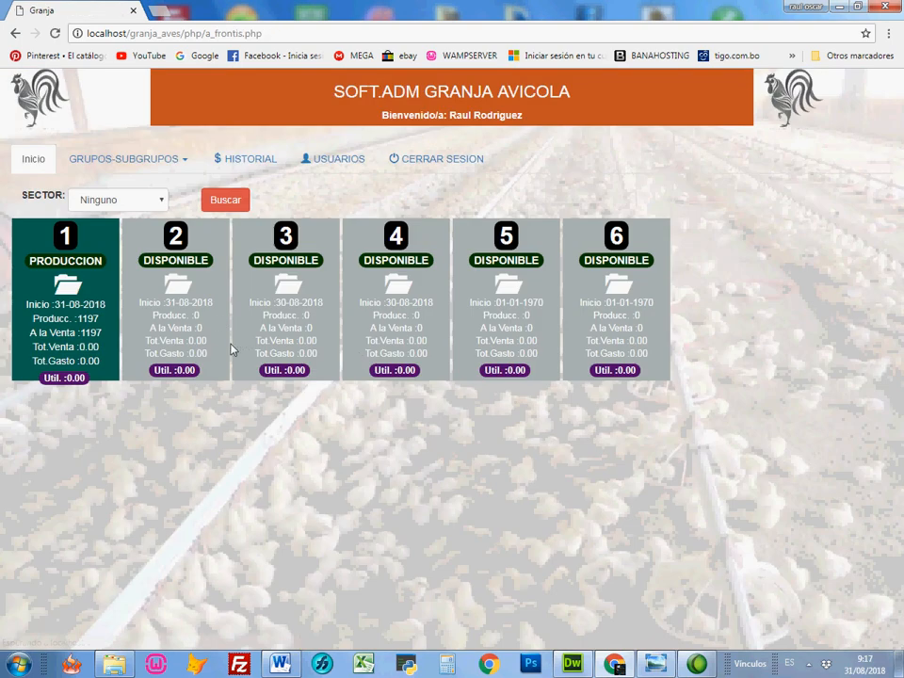
{"action": "left_click_drag", "start_coordinate": [153, 273], "coordinate": [98, 311]}
{"action": "left_click_drag", "start_coordinate": [143, 312], "coordinate": [104, 328]}
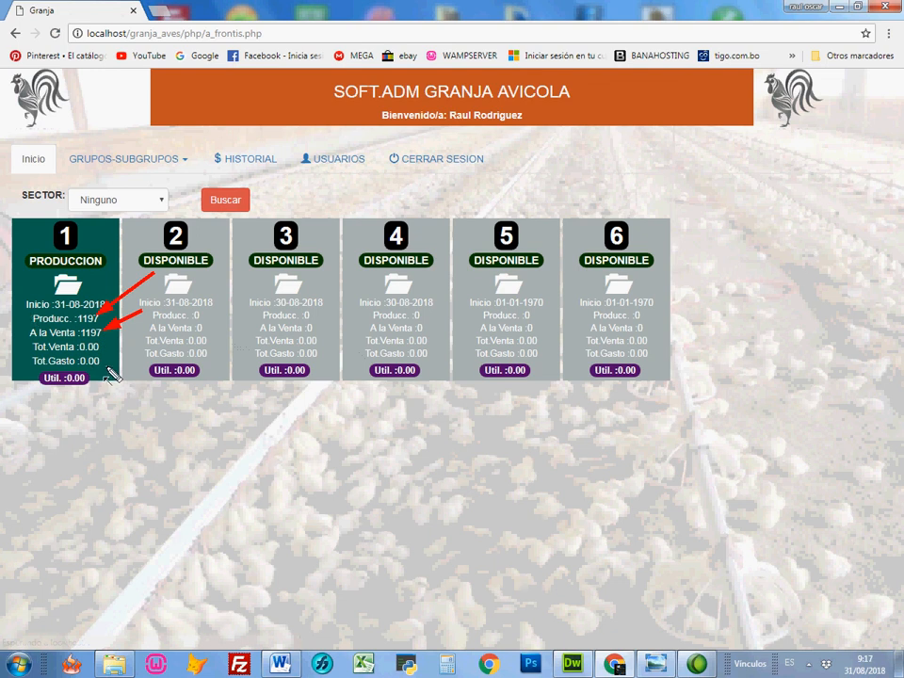
{"action": "key", "text": "Escape"}
Step: View galpon 1's administration options and the list of groups in the groups module, returning to the home page
{"action": "left_click", "coordinate": [75, 292]}
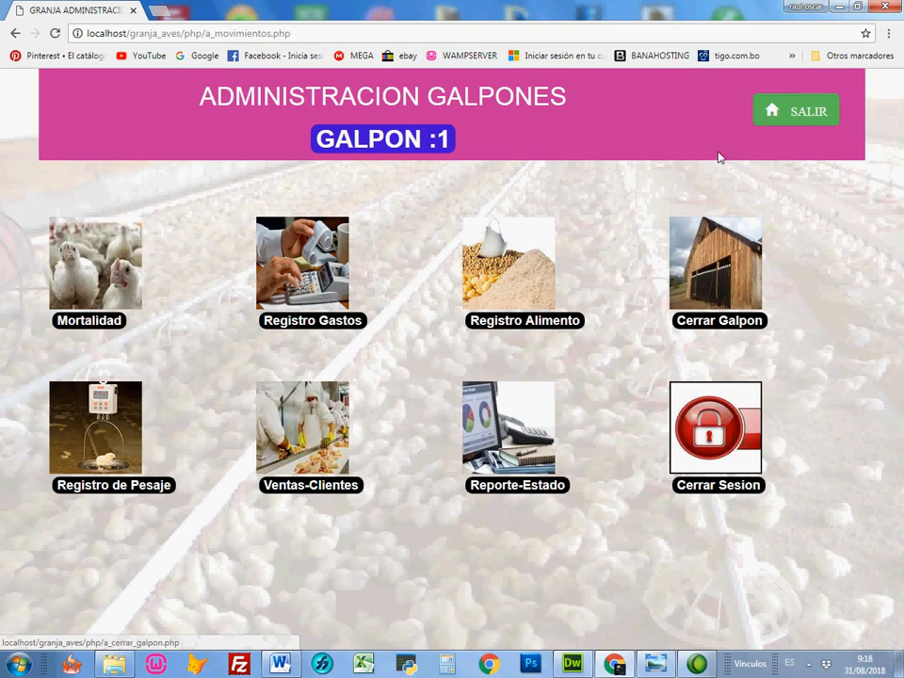
{"action": "left_click", "coordinate": [813, 113]}
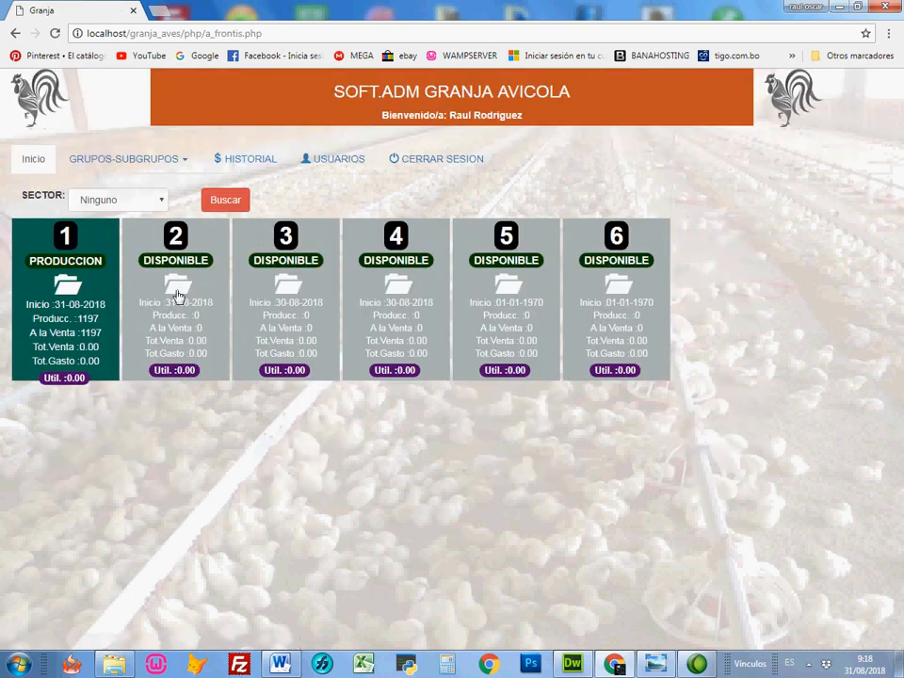
{"action": "left_click", "coordinate": [145, 162]}
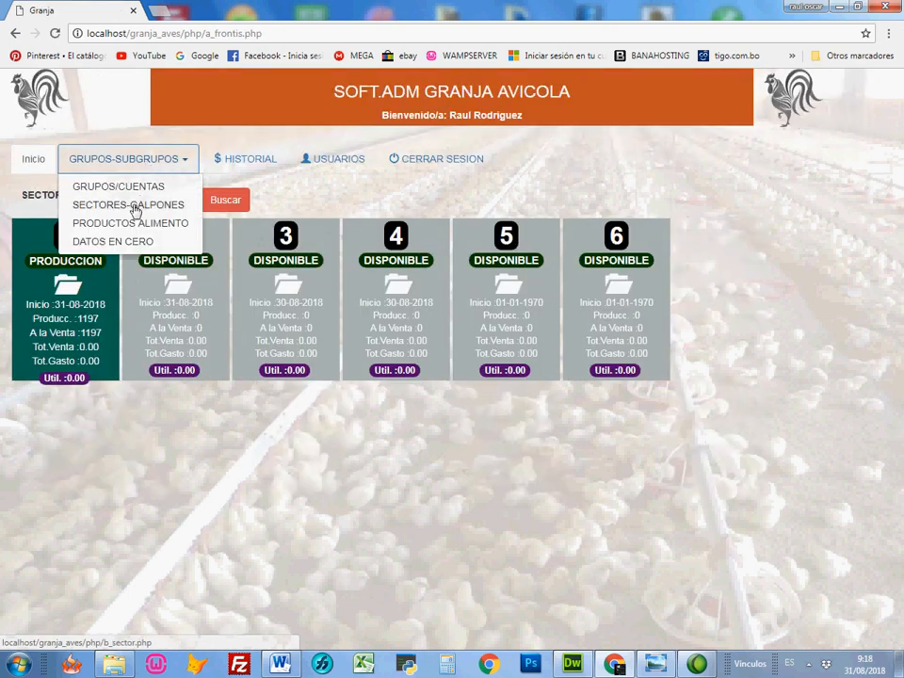
{"action": "left_click", "coordinate": [136, 193]}
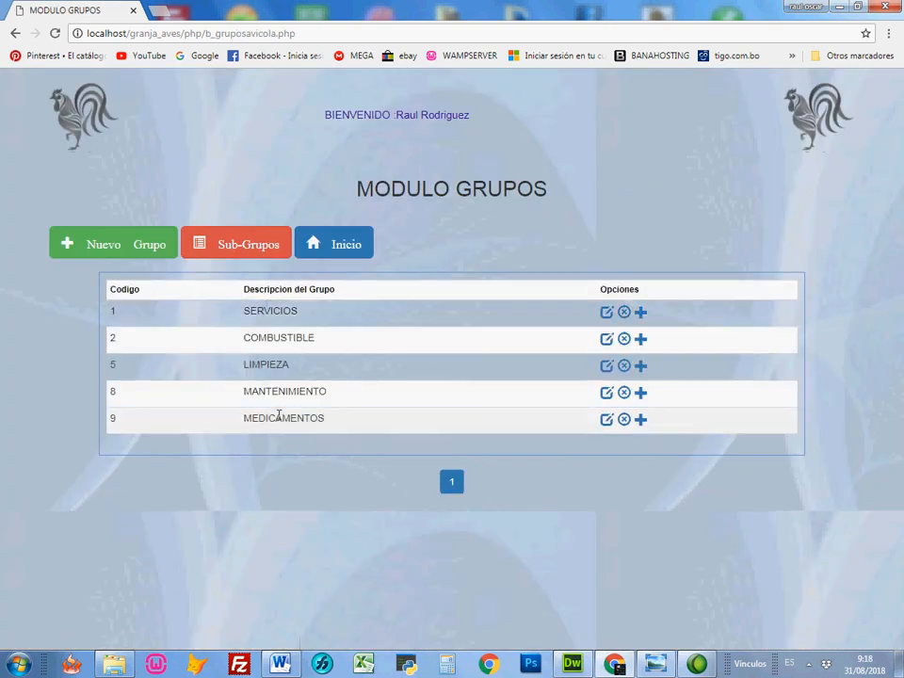
{"action": "left_click", "coordinate": [333, 252]}
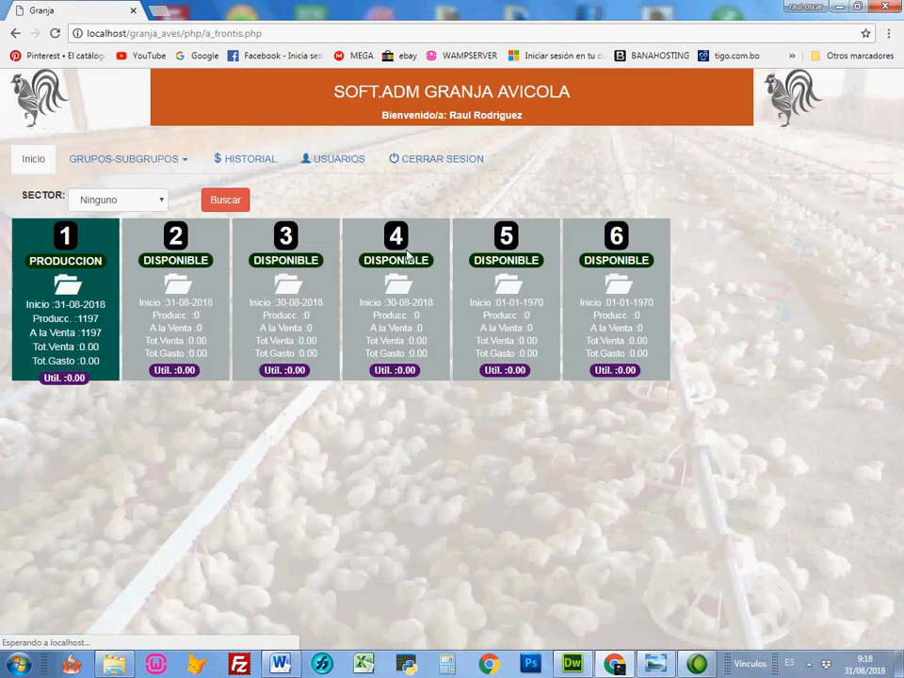
Step: Open galpon 1's expense register and start a new expense with document number 56
{"action": "left_click", "coordinate": [61, 287]}
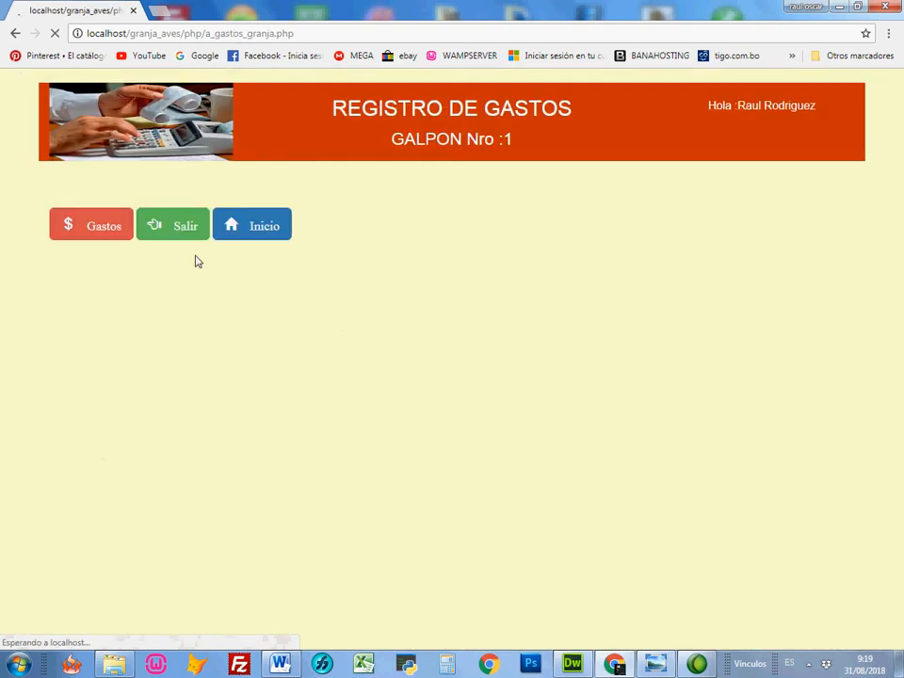
{"action": "left_click", "coordinate": [86, 233]}
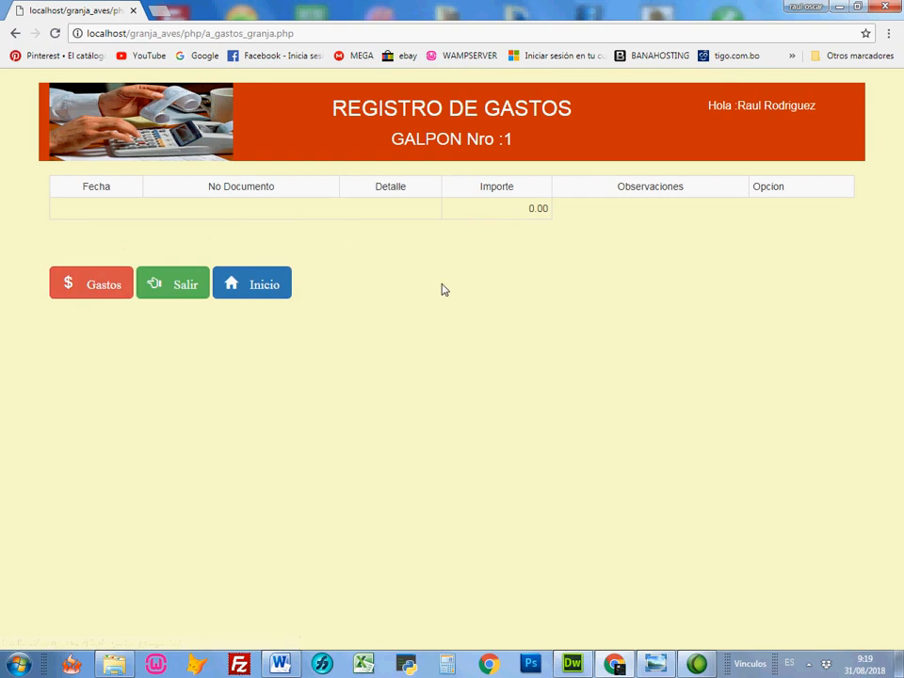
{"action": "mouse_move", "coordinate": [595, 239]}
{"action": "left_mouse_down"}
{"action": "mouse_move", "coordinate": [310, 229]}
{"action": "mouse_move", "coordinate": [292, 217]}
{"action": "left_mouse_up"}
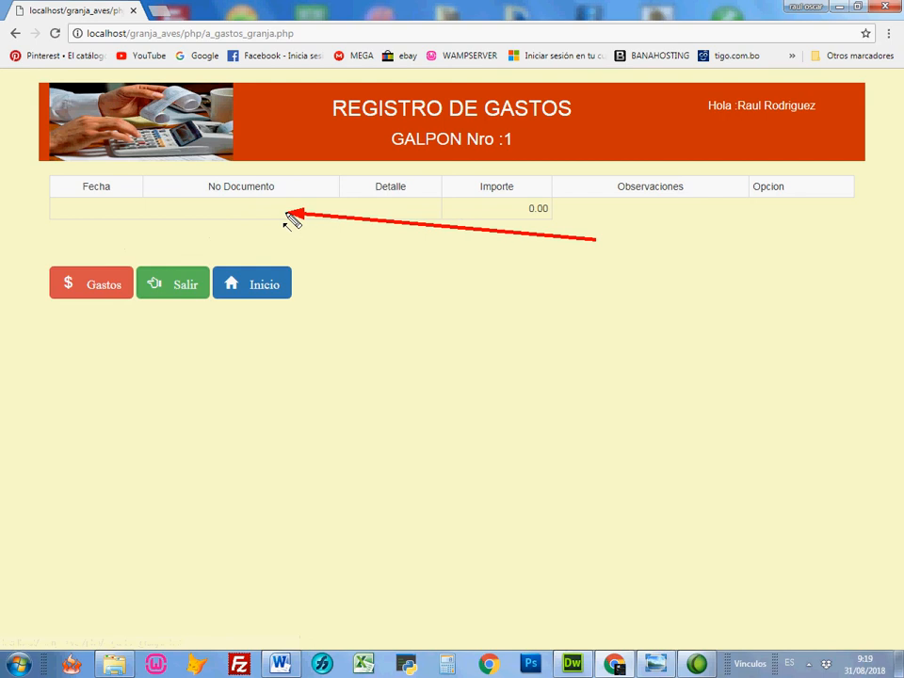
{"action": "left_click", "coordinate": [106, 287]}
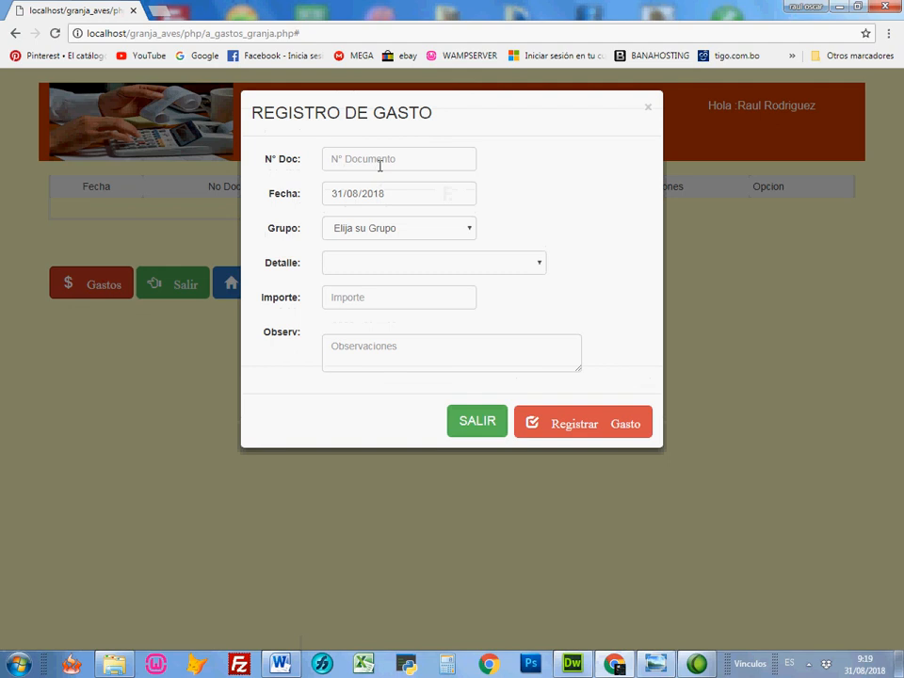
{"action": "left_click", "coordinate": [380, 165]}
{"action": "type", "text": "56"}
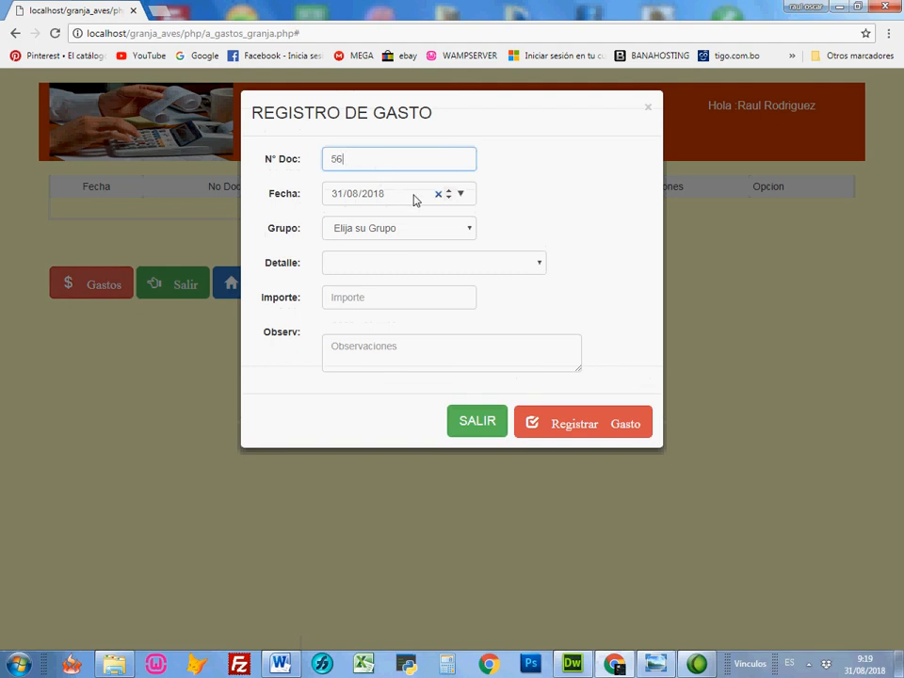
Step: Try the COMBUSTIBLE and MEDICAMENTOS groups in the expense form to view the detail options each one offers
{"action": "left_click", "coordinate": [373, 231]}
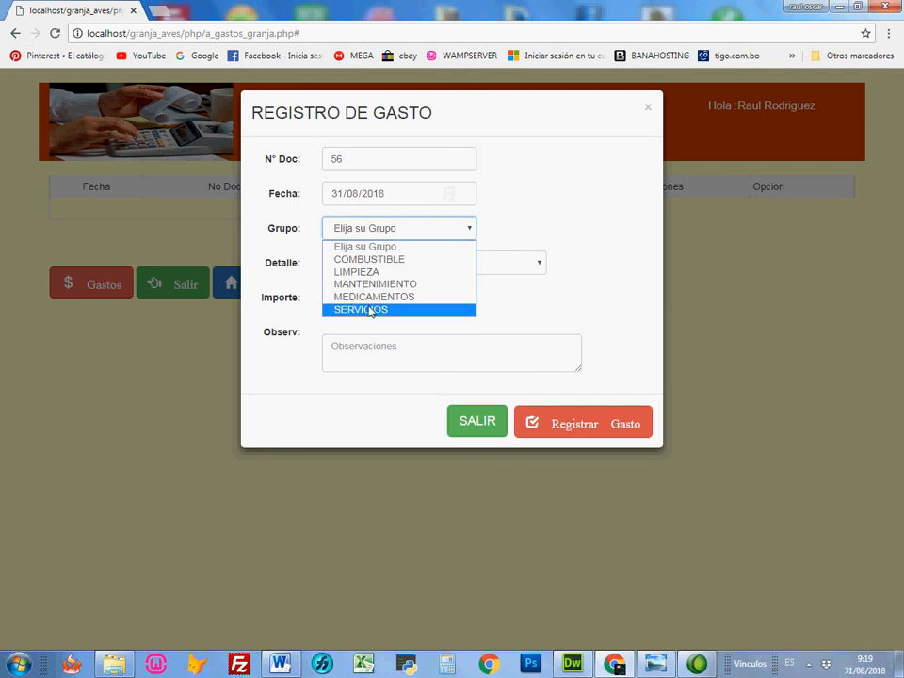
{"action": "left_click", "coordinate": [396, 264]}
{"action": "left_click", "coordinate": [396, 264]}
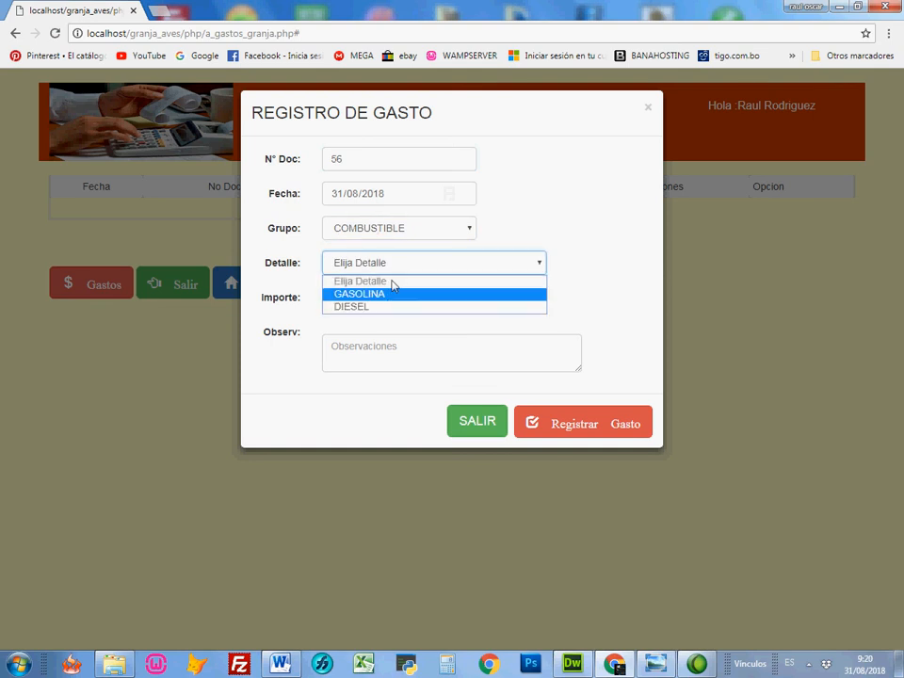
{"action": "left_click", "coordinate": [399, 238]}
{"action": "left_click", "coordinate": [394, 295]}
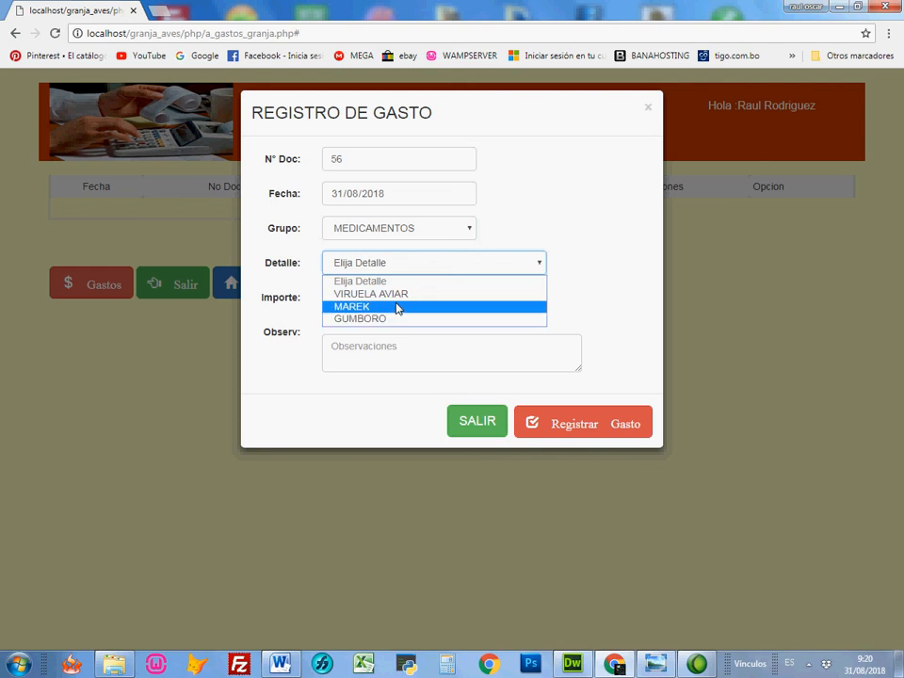
Step: Register the expense with group COMBUSTIBLE, detail GASOLINA, amount 150 and the observation CON FACTURA
{"action": "left_click", "coordinate": [414, 236]}
{"action": "left_click", "coordinate": [403, 259]}
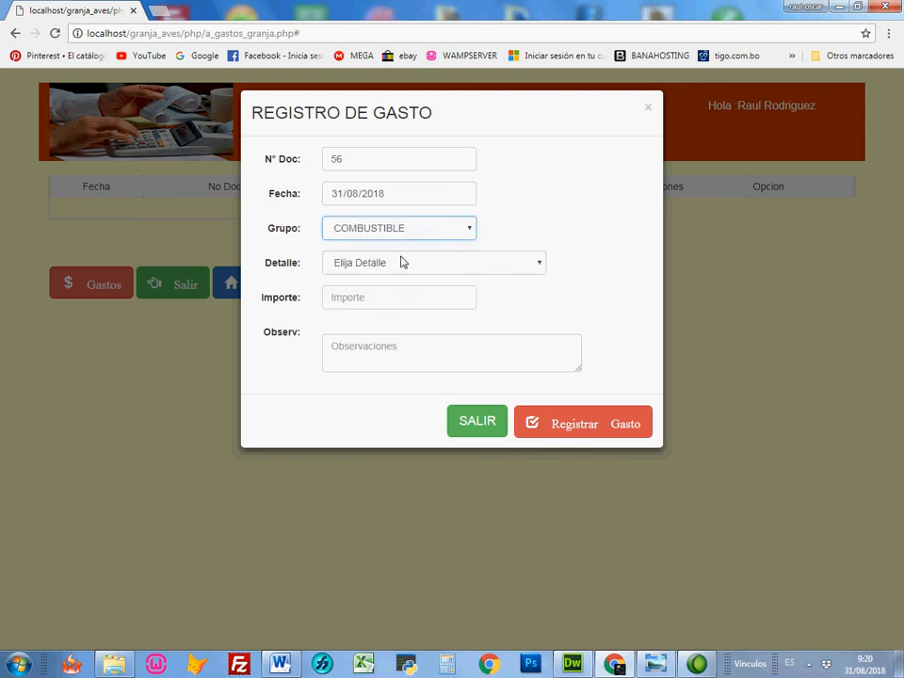
{"action": "left_click", "coordinate": [402, 264]}
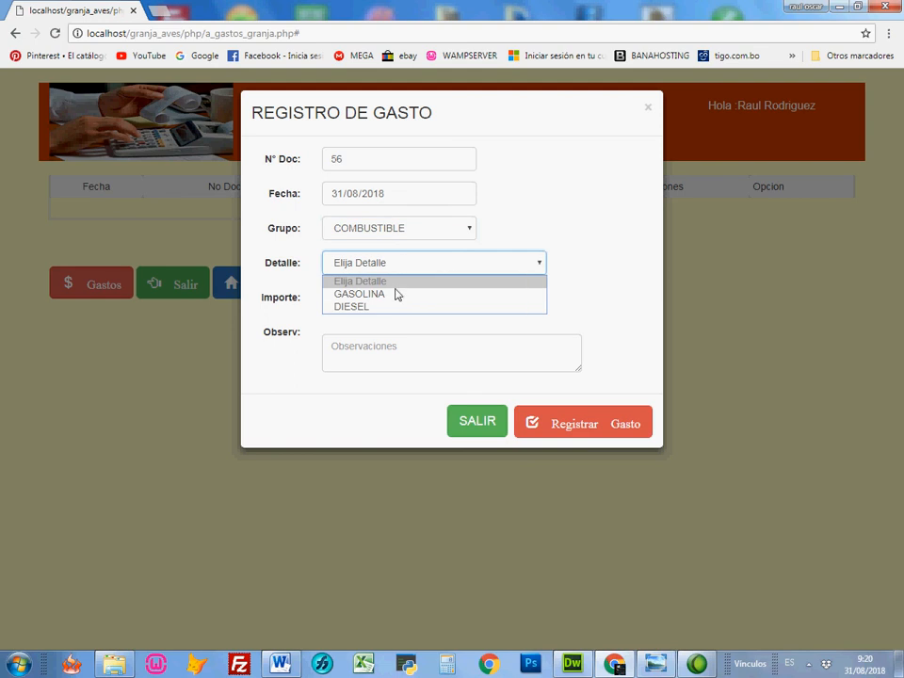
{"action": "left_click", "coordinate": [395, 293]}
{"action": "left_click", "coordinate": [396, 295]}
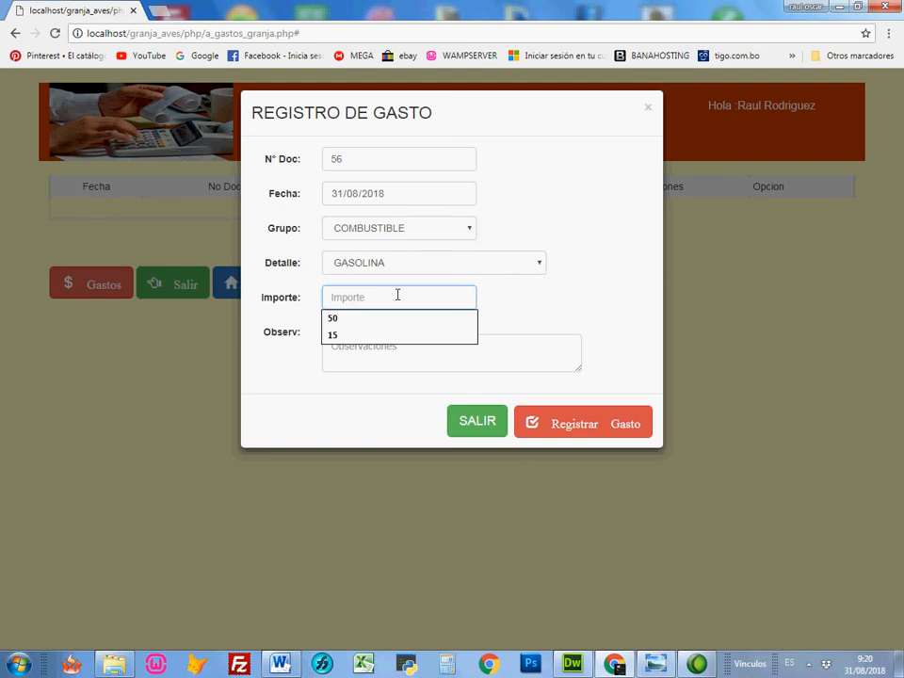
{"action": "type", "text": "15"}
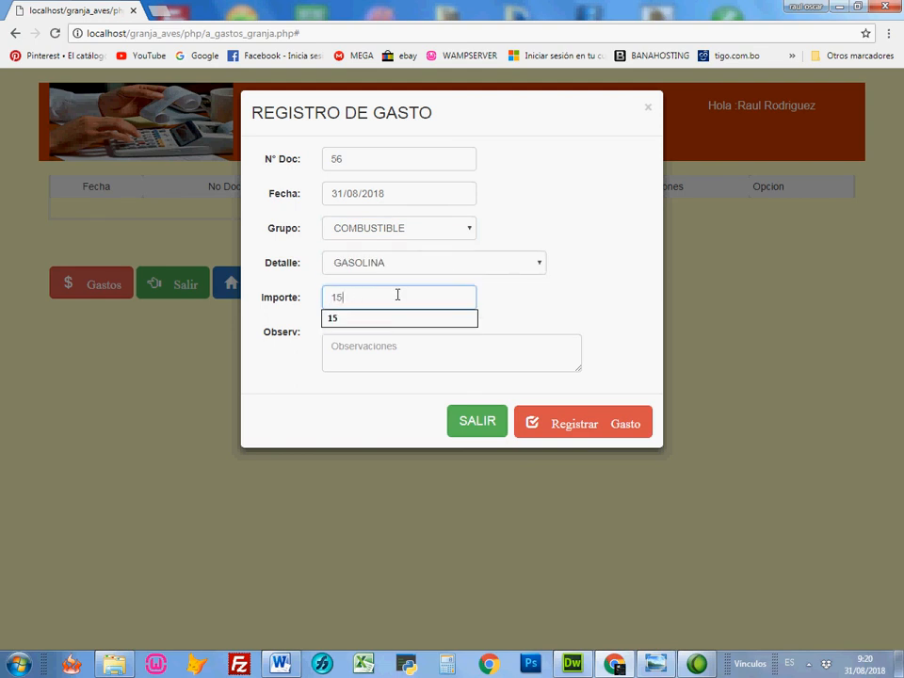
{"action": "type", "text": "0"}
{"action": "left_click", "coordinate": [405, 342]}
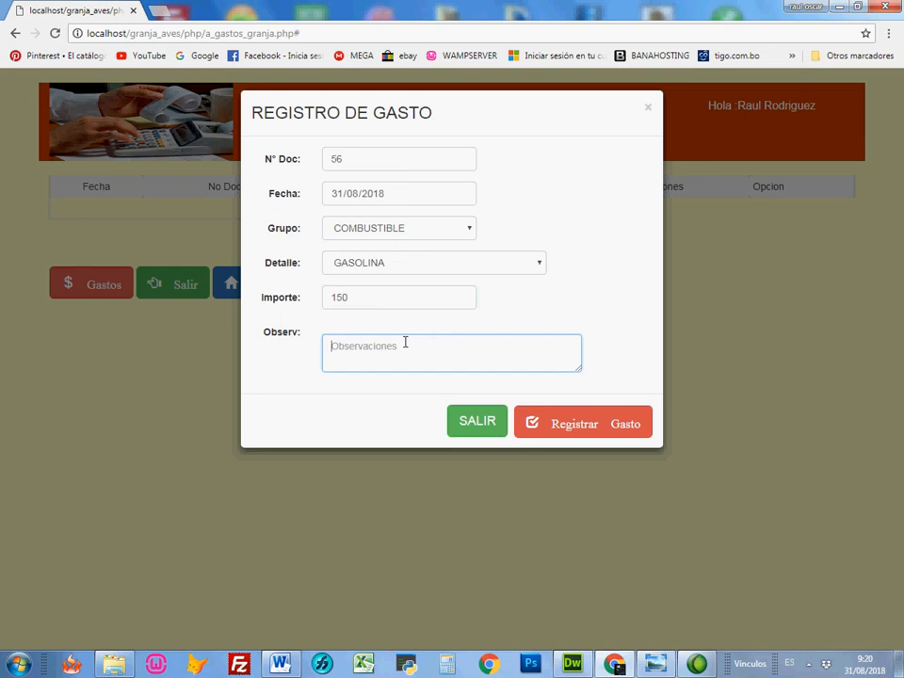
{"action": "type", "text": "CON FACTURA"}
{"action": "left_click", "coordinate": [577, 432]}
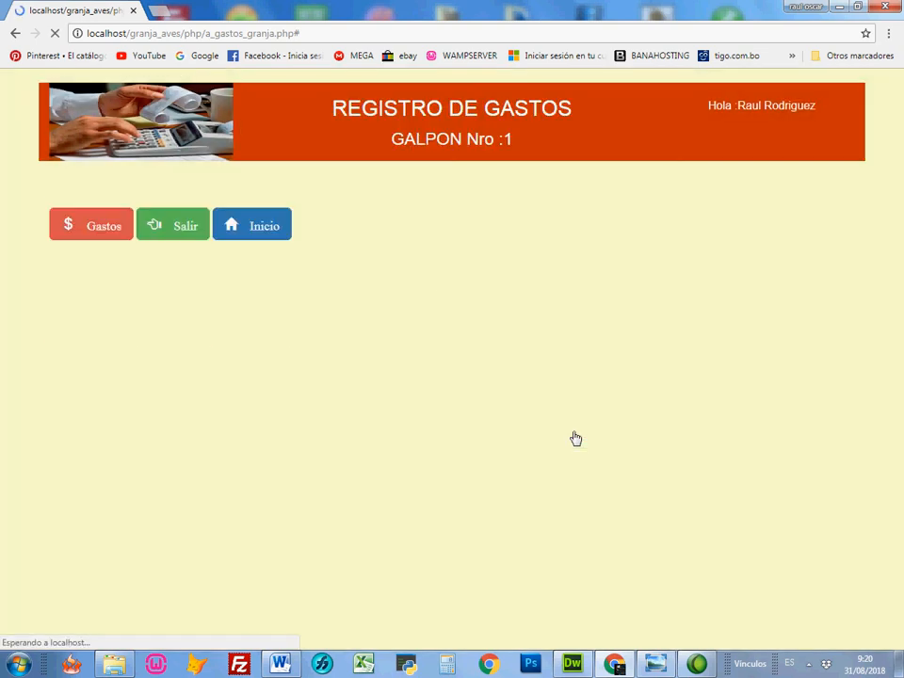
{"action": "key", "text": "ctrl+shift+d"}
{"action": "mouse_move", "coordinate": [775, 220]}
{"action": "left_mouse_down"}
{"action": "mouse_move", "coordinate": [476, 226]}
{"action": "mouse_move", "coordinate": [432, 214]}
{"action": "mouse_move", "coordinate": [386, 230]}
{"action": "left_mouse_up"}
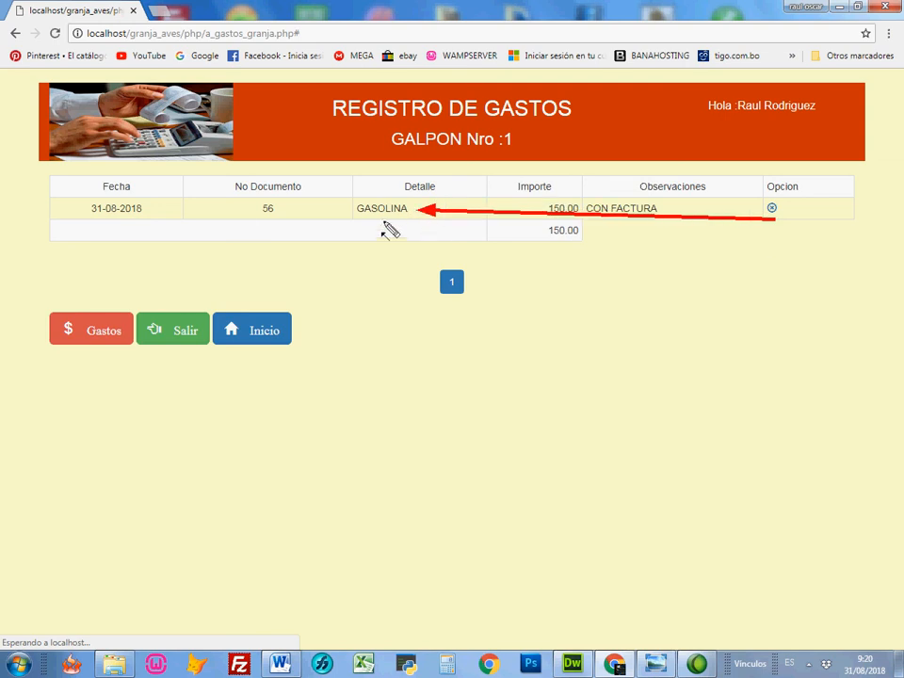
{"action": "left_click_drag", "start_coordinate": [730, 249], "coordinate": [483, 275]}
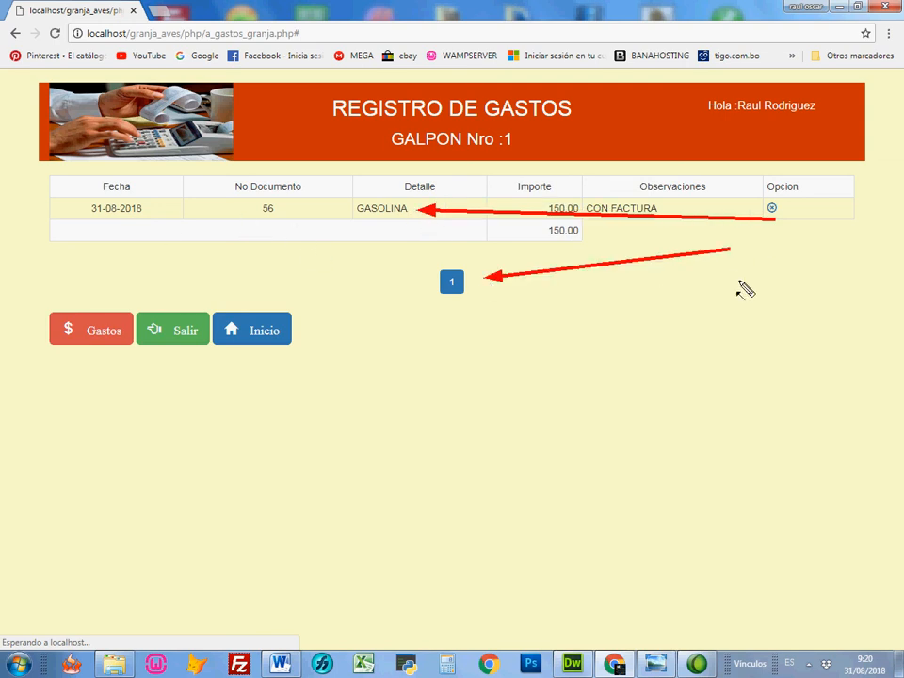
{"action": "left_click_drag", "start_coordinate": [725, 285], "coordinate": [559, 295]}
{"action": "left_click_drag", "start_coordinate": [699, 332], "coordinate": [585, 343]}
{"action": "left_click_drag", "start_coordinate": [737, 362], "coordinate": [676, 363]}
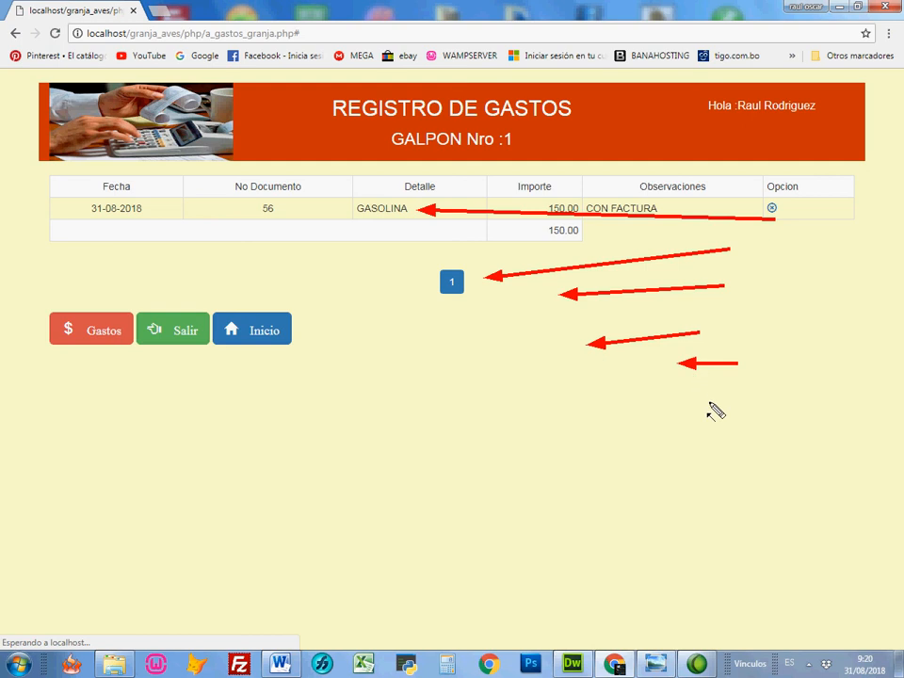
{"action": "key", "text": "Escape"}
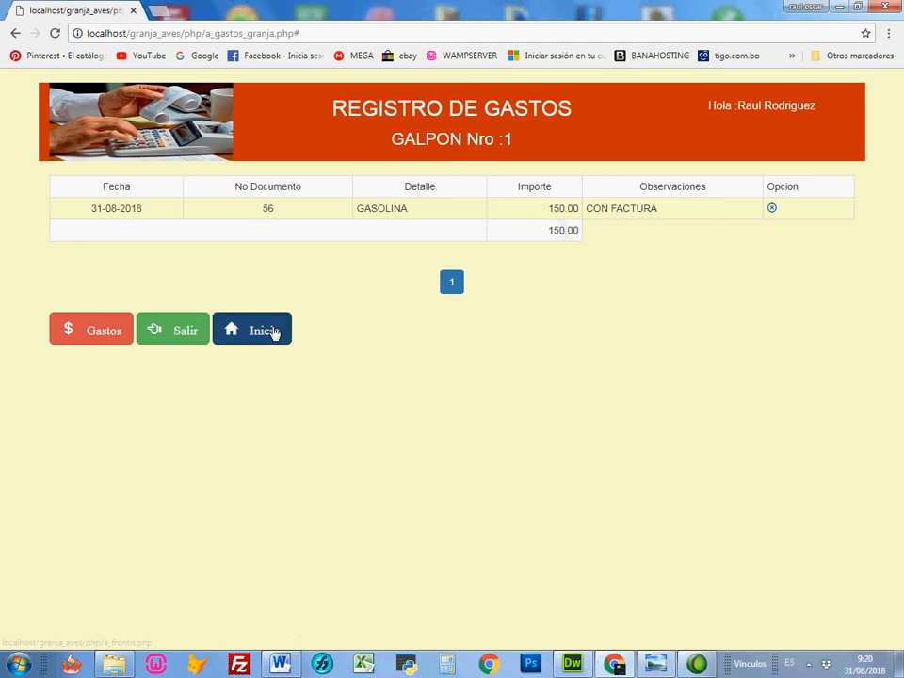
Step: Return to the home page and examine galpon 1's total expense and utility figures
{"action": "left_click", "coordinate": [259, 330]}
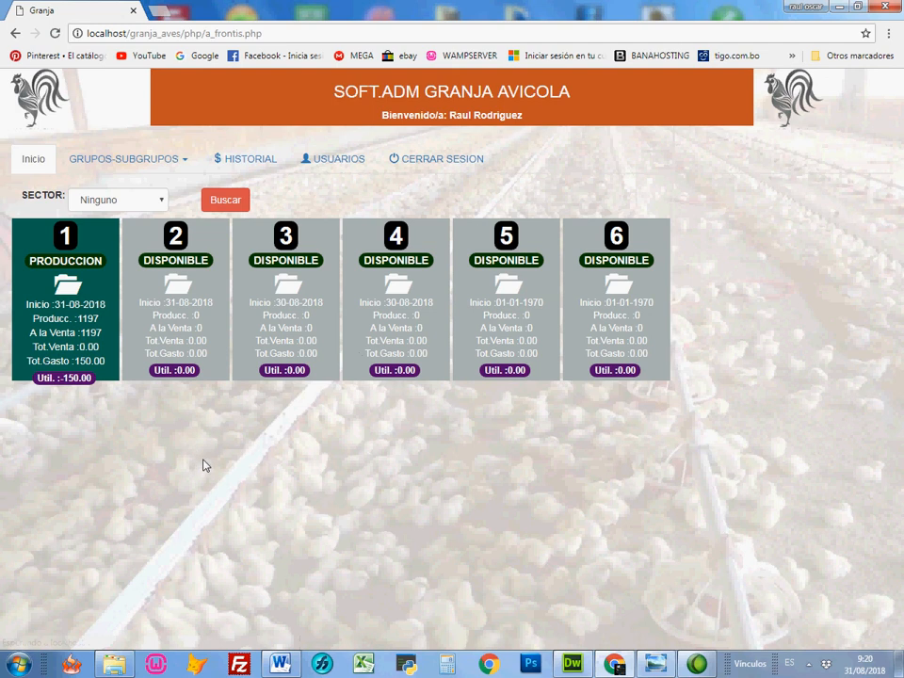
{"action": "mouse_move", "coordinate": [224, 465]}
{"action": "left_mouse_down"}
{"action": "mouse_move", "coordinate": [202, 397]}
{"action": "mouse_move", "coordinate": [114, 341]}
{"action": "mouse_move", "coordinate": [113, 373]}
{"action": "mouse_move", "coordinate": [106, 369]}
{"action": "left_mouse_up"}
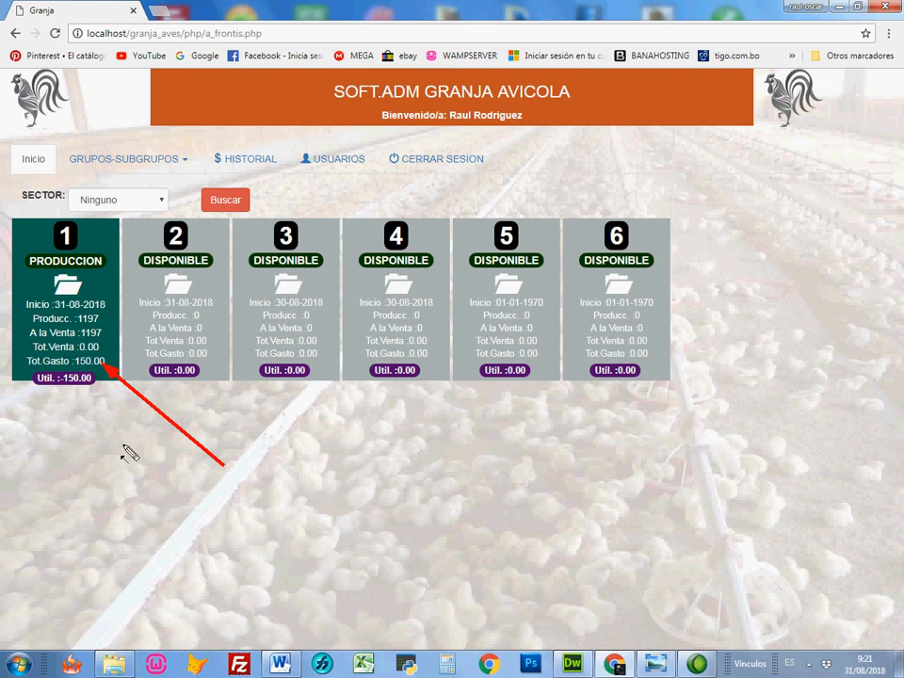
{"action": "left_click_drag", "start_coordinate": [106, 458], "coordinate": [77, 394]}
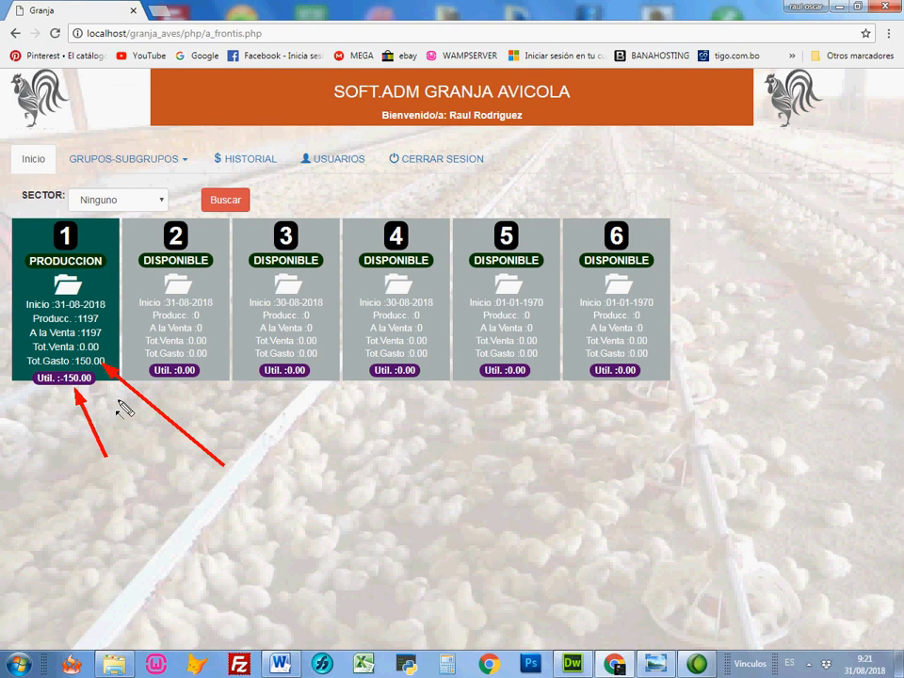
{"action": "key", "text": "Escape"}
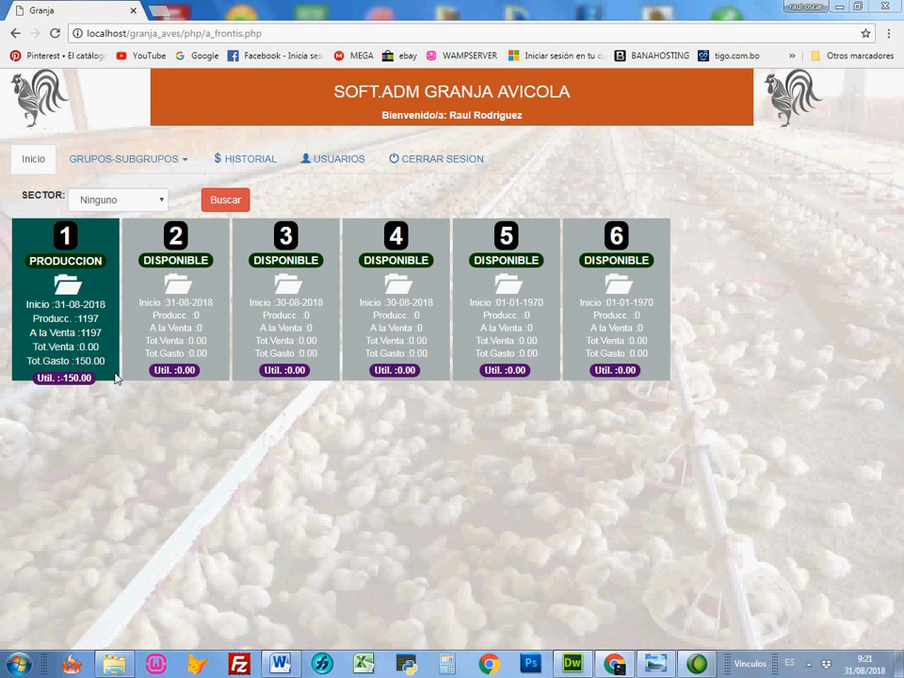
Step: Open galpon 1's administration options and go to its food register
{"action": "left_click", "coordinate": [66, 284]}
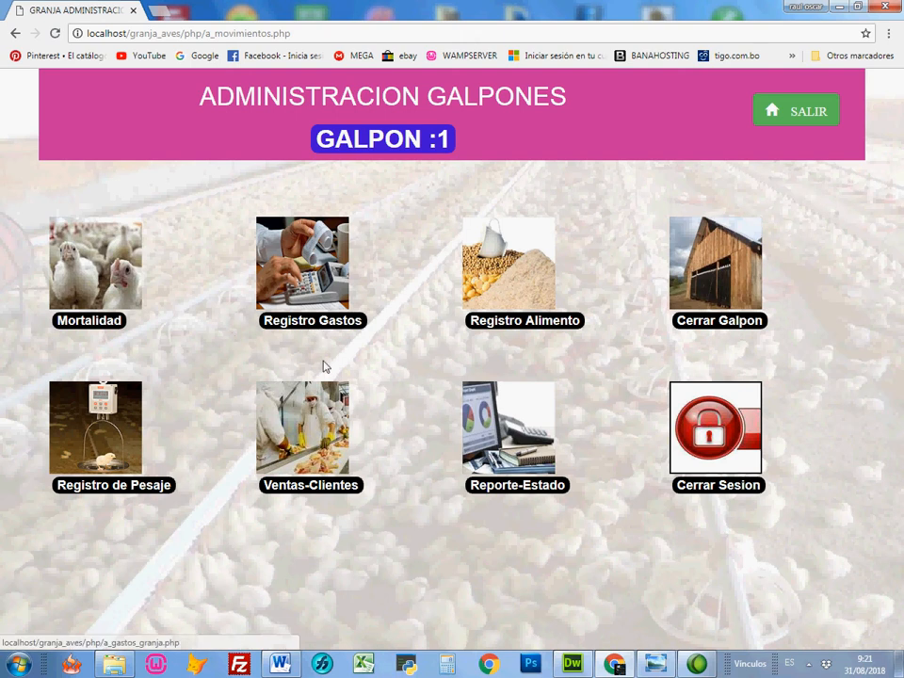
{"action": "left_click_drag", "start_coordinate": [787, 194], "coordinate": [454, 148]}
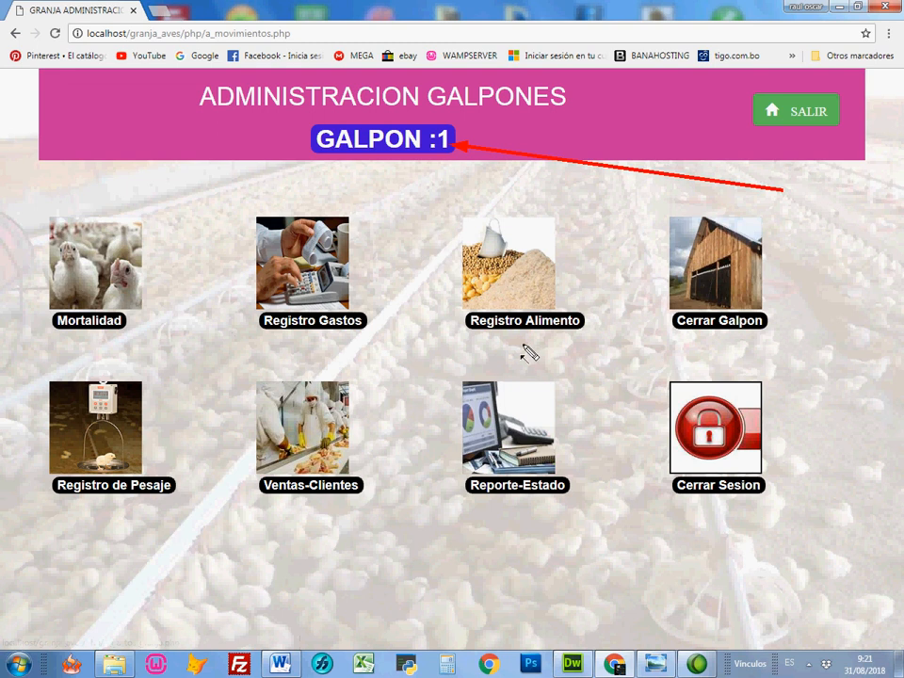
{"action": "key", "text": "Escape"}
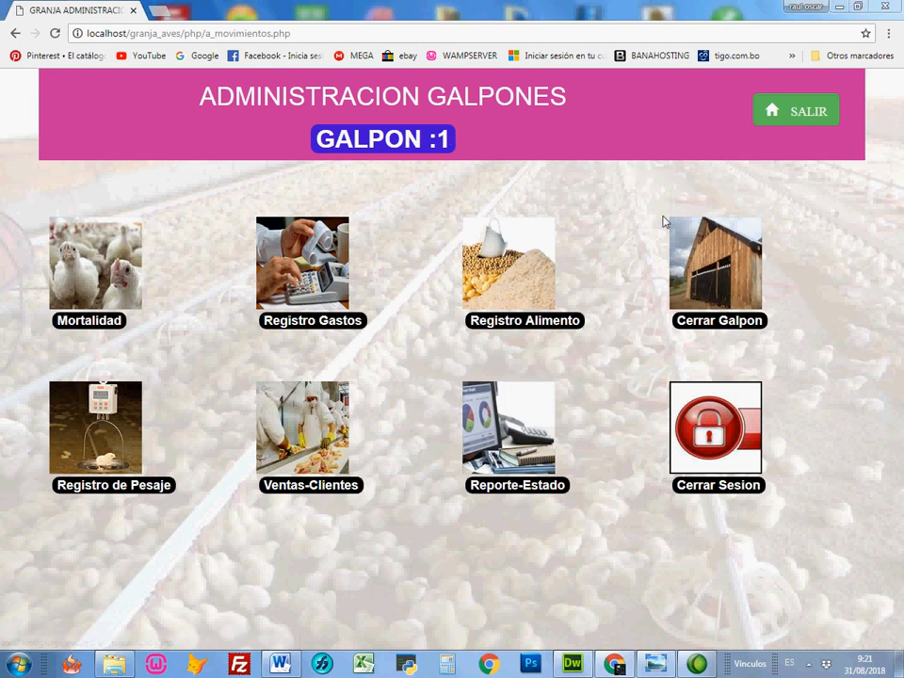
{"action": "left_click_drag", "start_coordinate": [646, 202], "coordinate": [540, 238]}
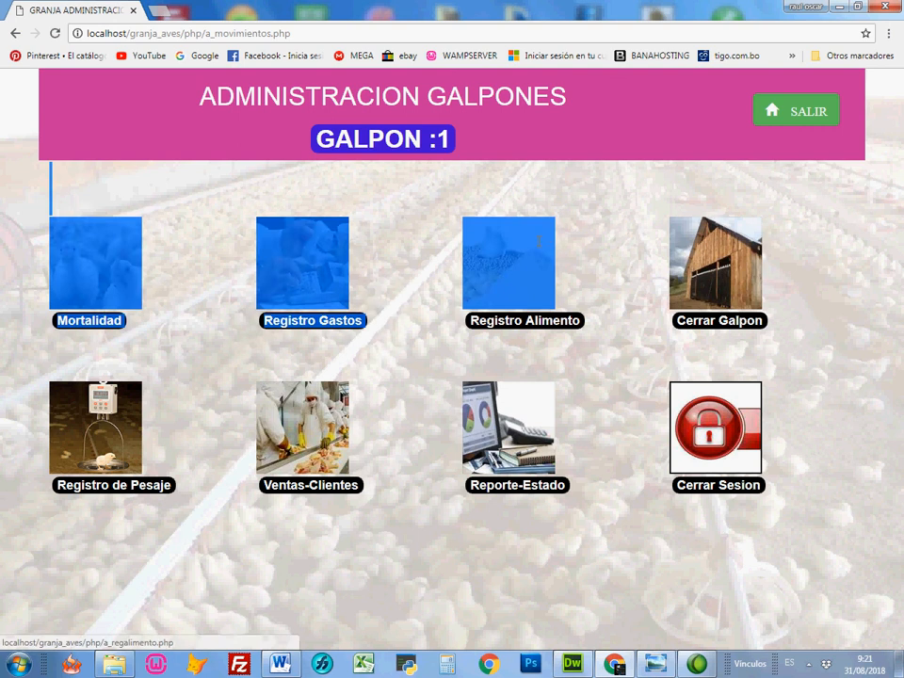
{"action": "left_click", "coordinate": [589, 246]}
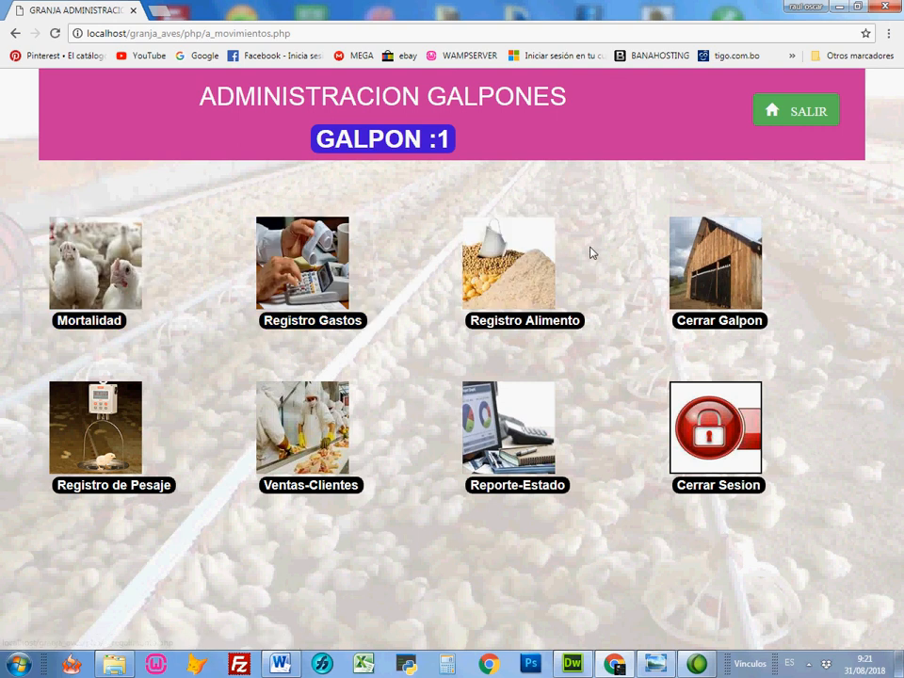
{"action": "left_click", "coordinate": [522, 322]}
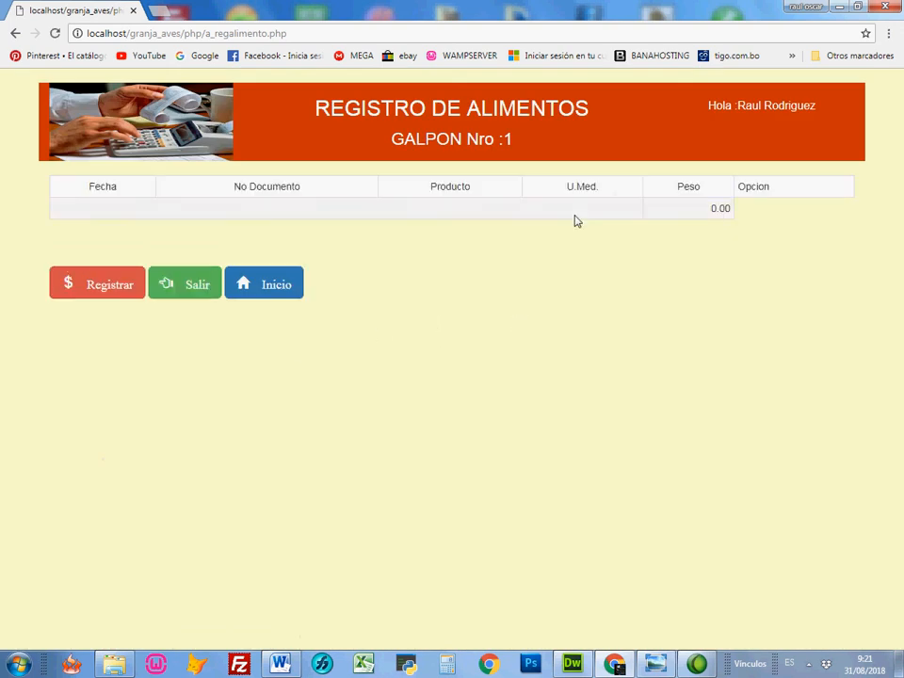
{"action": "mouse_move", "coordinate": [599, 270]}
{"action": "left_mouse_down"}
{"action": "mouse_move", "coordinate": [382, 232]}
{"action": "mouse_move", "coordinate": [349, 215]}
{"action": "left_mouse_up"}
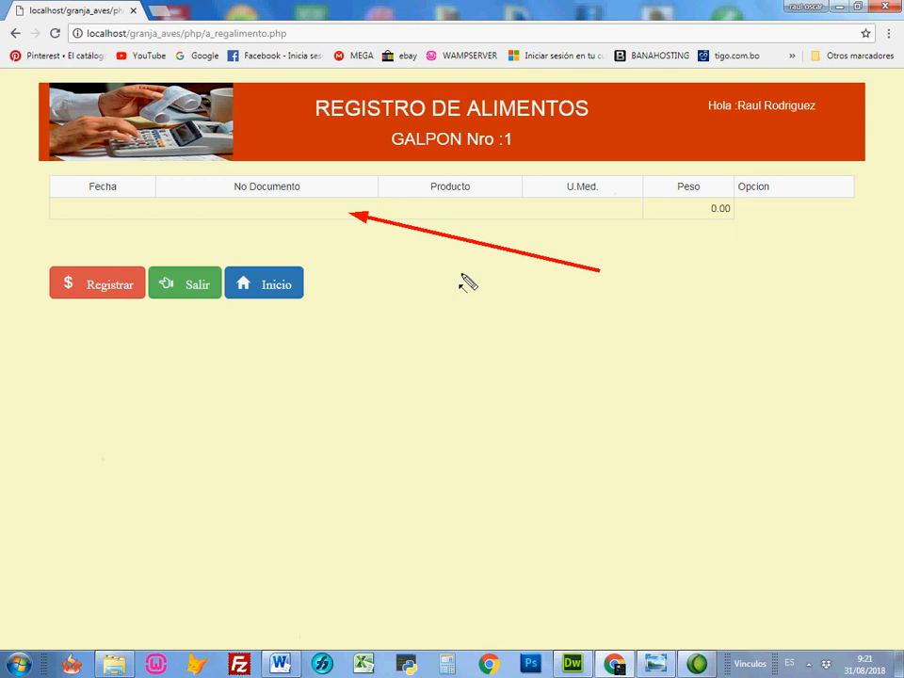
{"action": "key", "text": "Escape"}
Step: Register a food entry for galpon 1 with document number 44, product AFRECHILLO and weight 12.30, overwriting the suggested price
{"action": "left_click", "coordinate": [98, 289]}
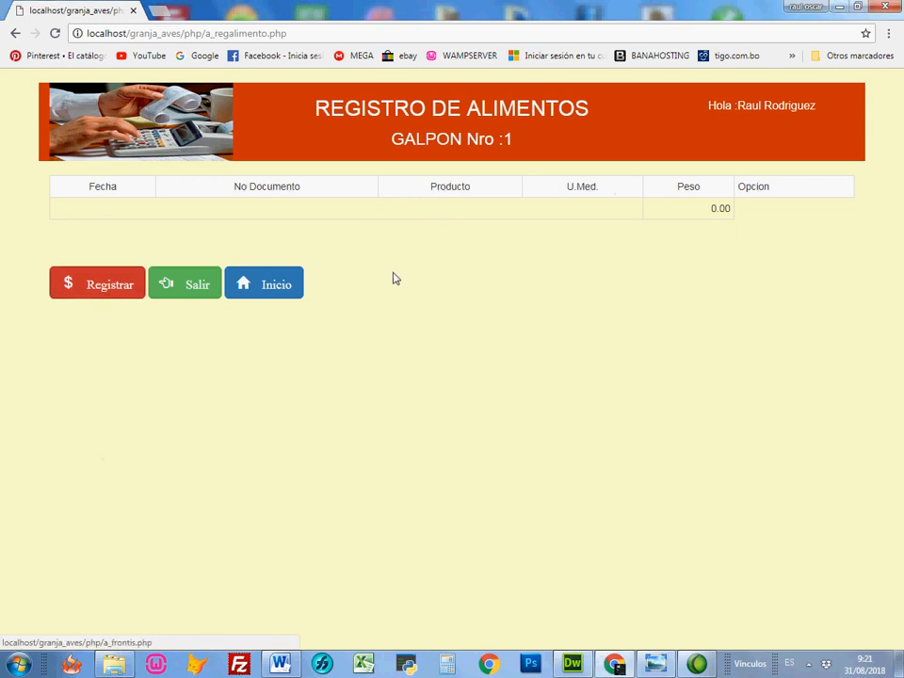
{"action": "left_click", "coordinate": [103, 288]}
{"action": "left_click", "coordinate": [409, 178]}
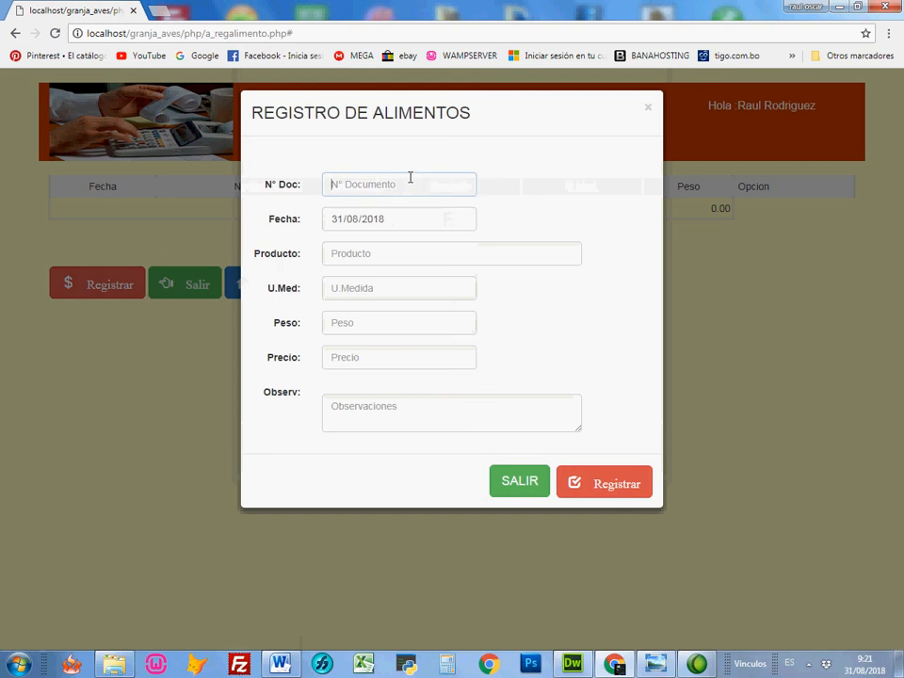
{"action": "type", "text": "44"}
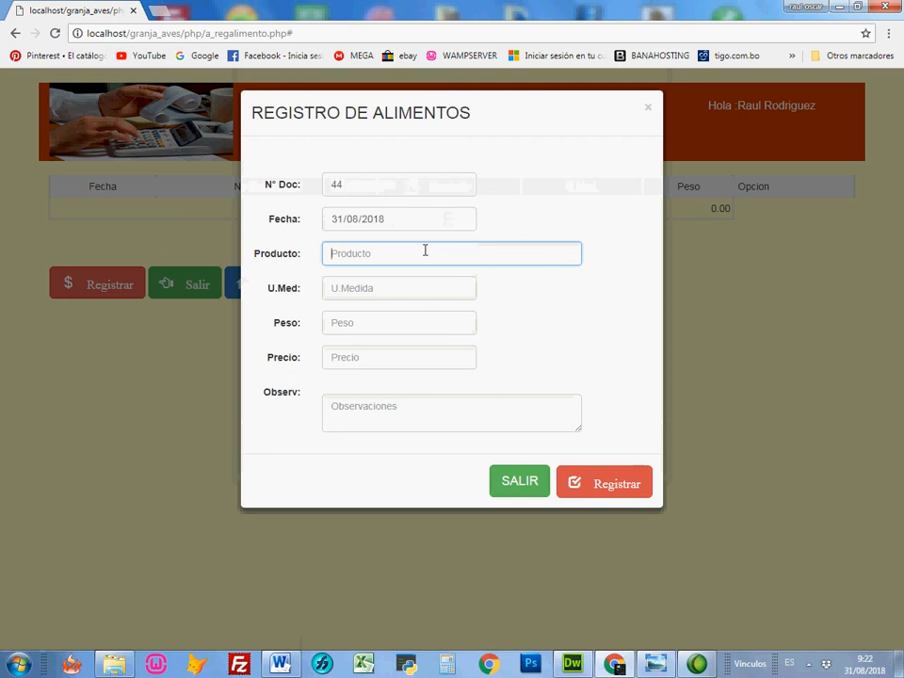
{"action": "type", "text": "A"}
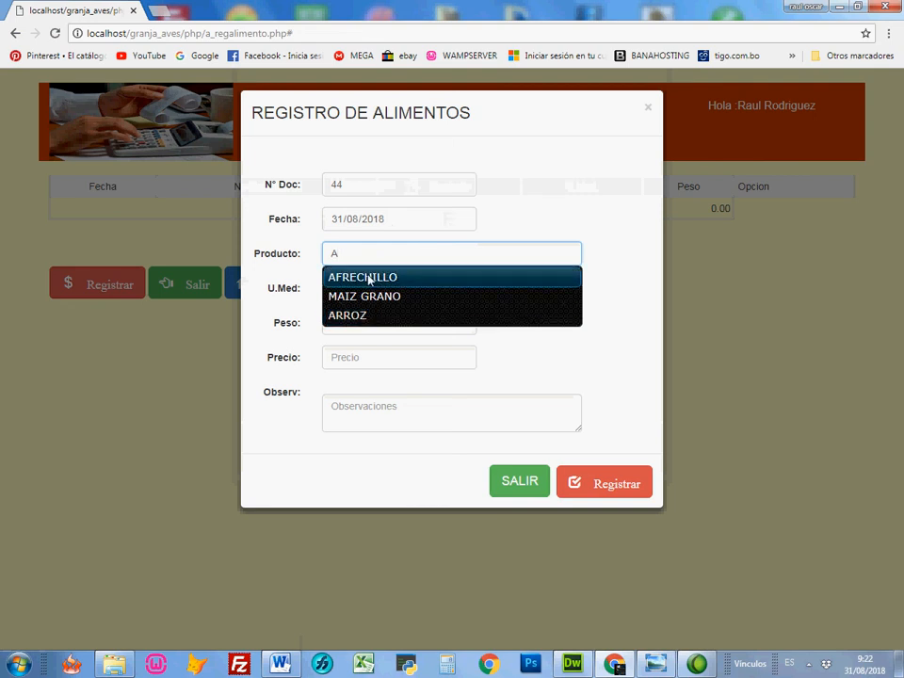
{"action": "left_click", "coordinate": [364, 277]}
{"action": "left_click", "coordinate": [394, 319]}
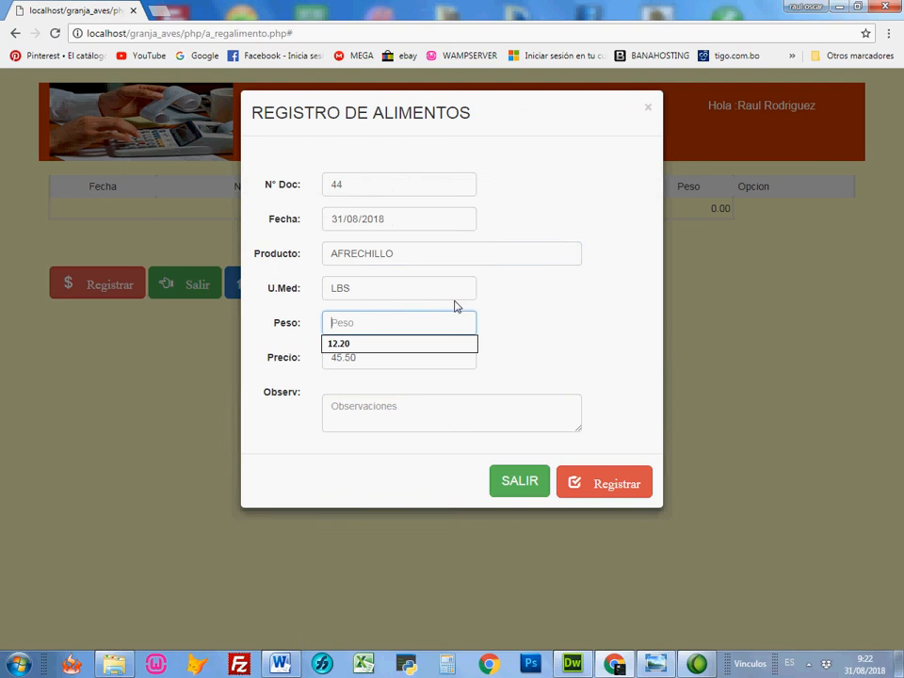
{"action": "type", "text": "12.3"}
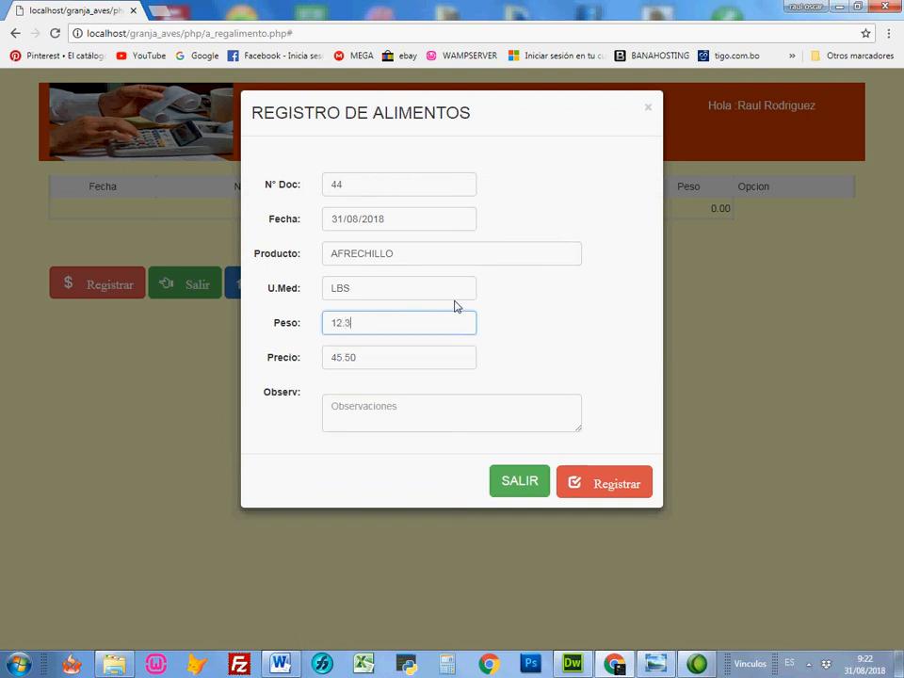
{"action": "double_click", "coordinate": [435, 357]}
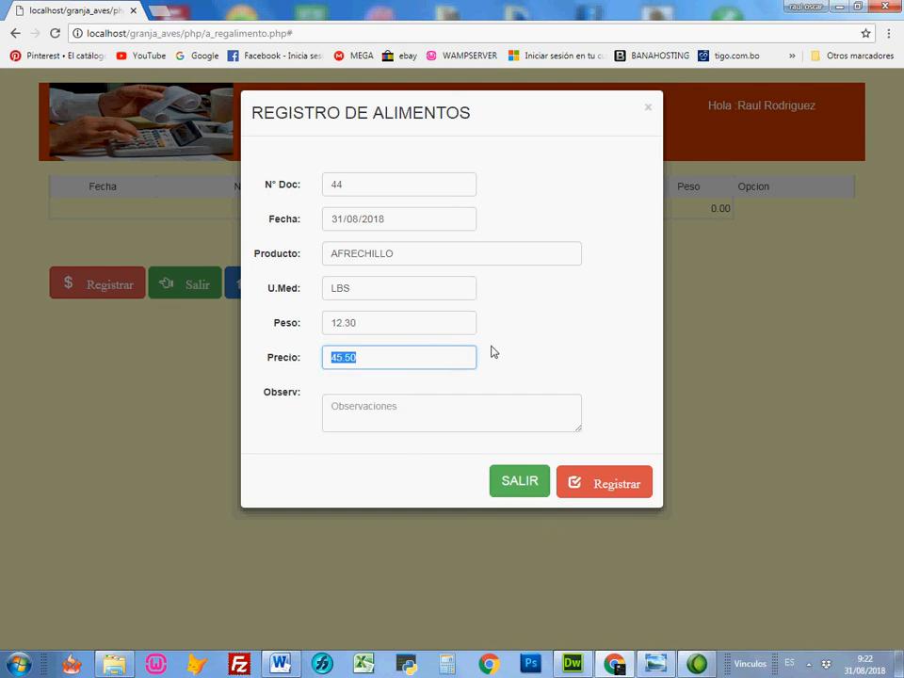
{"action": "type", "text": "120.30"}
{"action": "left_click", "coordinate": [591, 490]}
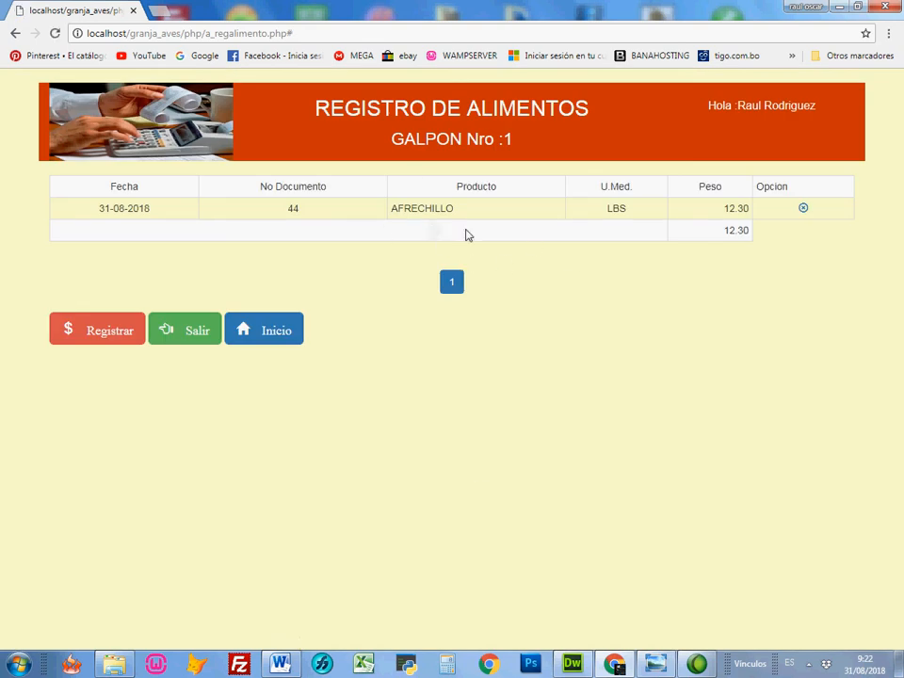
Step: Register a second food entry for galpon 1 with document number 33, product ARROZ, weight 5 and price 162.30
{"action": "left_click", "coordinate": [111, 333]}
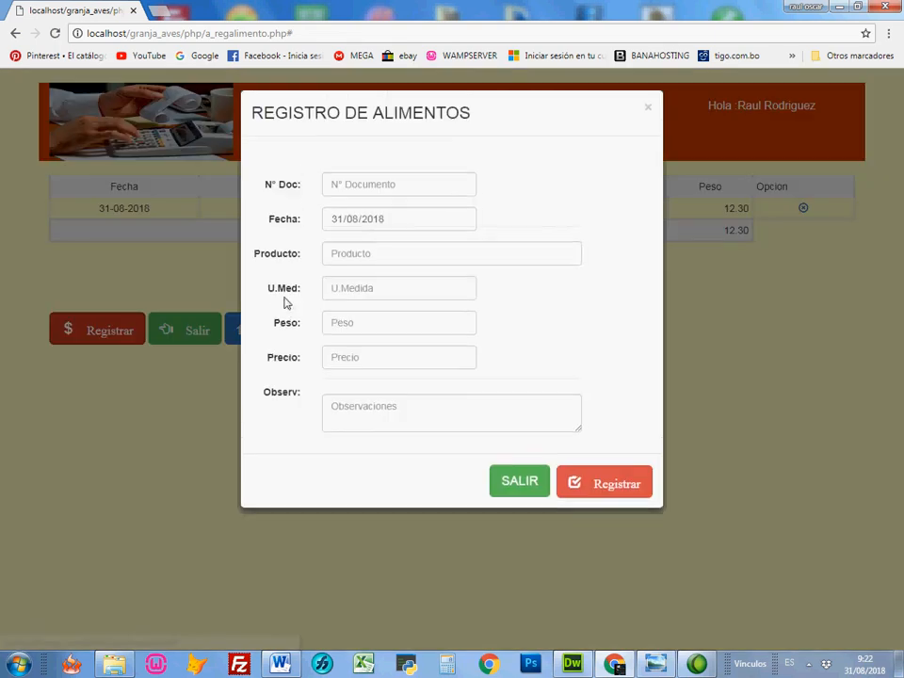
{"action": "left_click", "coordinate": [388, 189]}
{"action": "type", "text": "33"}
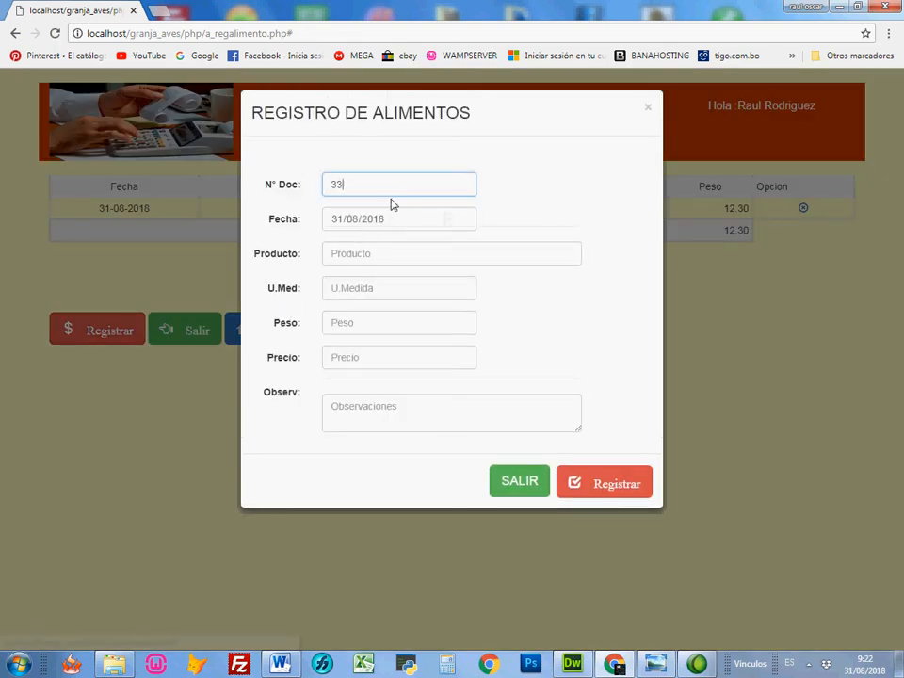
{"action": "left_click", "coordinate": [381, 254]}
{"action": "type", "text": "ARR"}
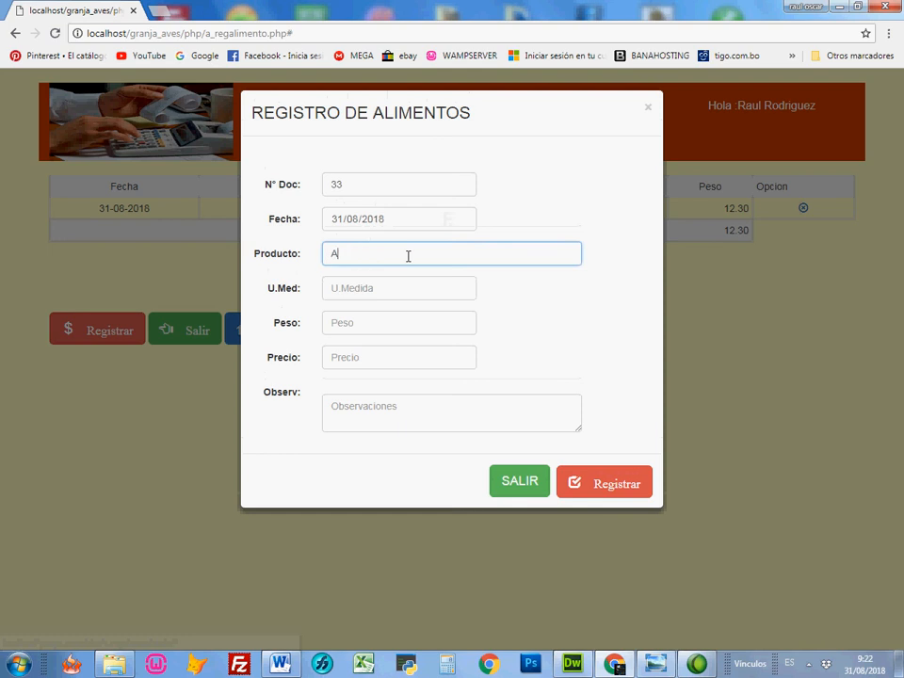
{"action": "left_click", "coordinate": [356, 278]}
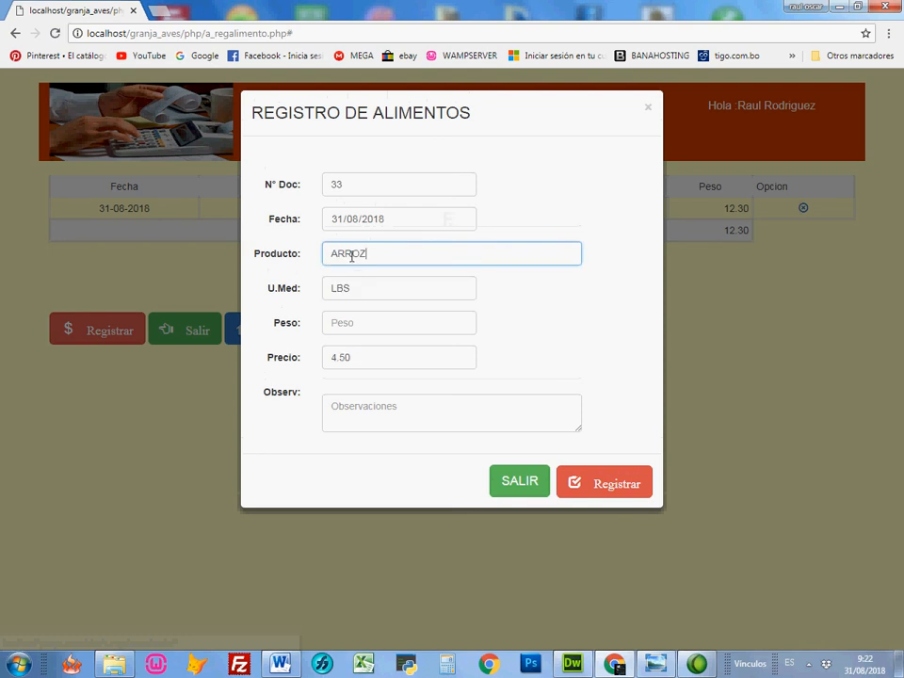
{"action": "left_click", "coordinate": [371, 325]}
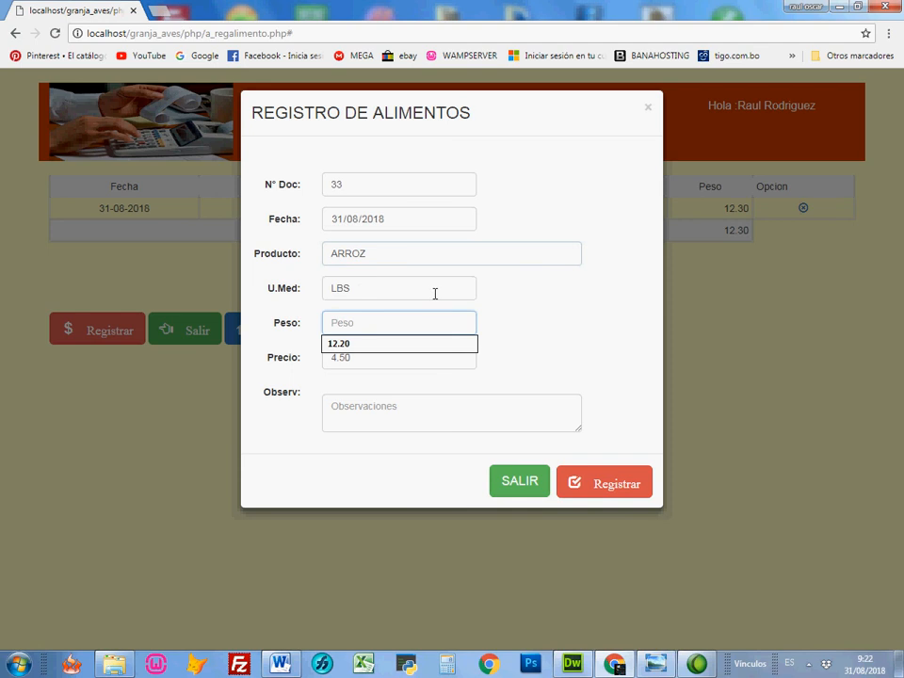
{"action": "type", "text": "5"}
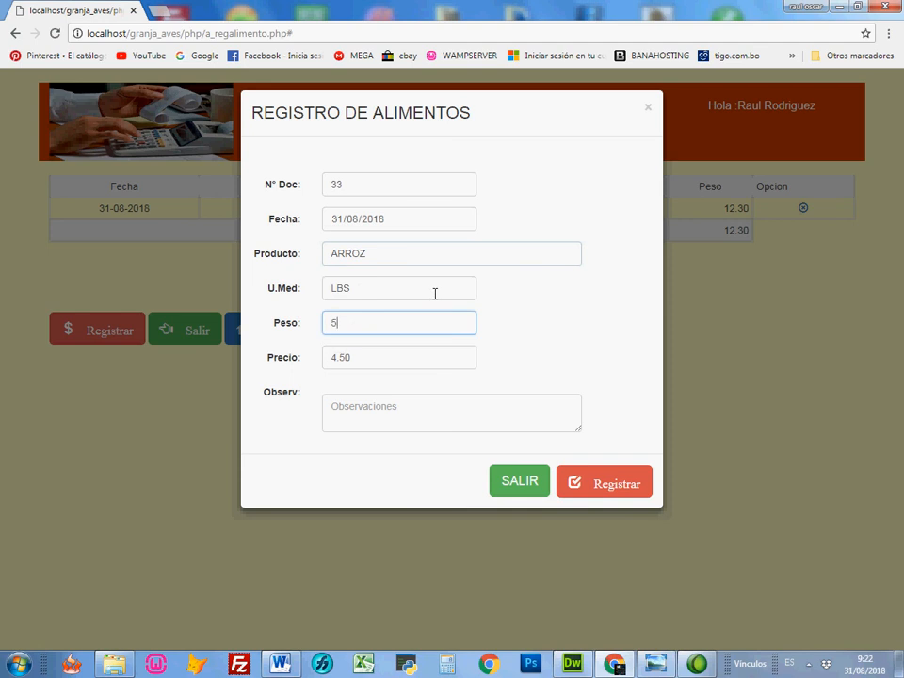
{"action": "key", "text": "Tab"}
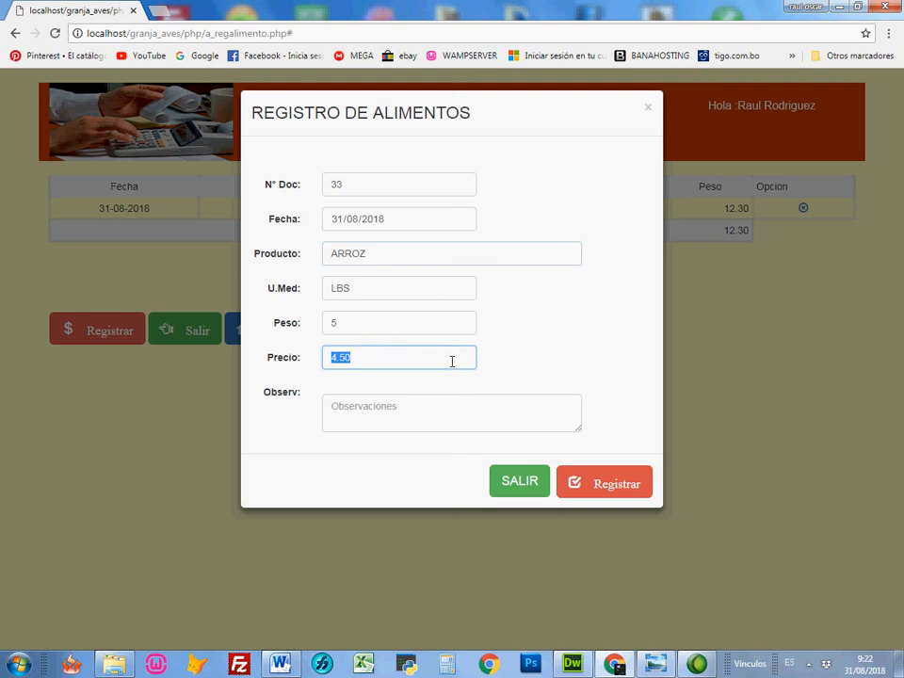
{"action": "type", "text": "162"}
{"action": "left_click", "coordinate": [623, 481]}
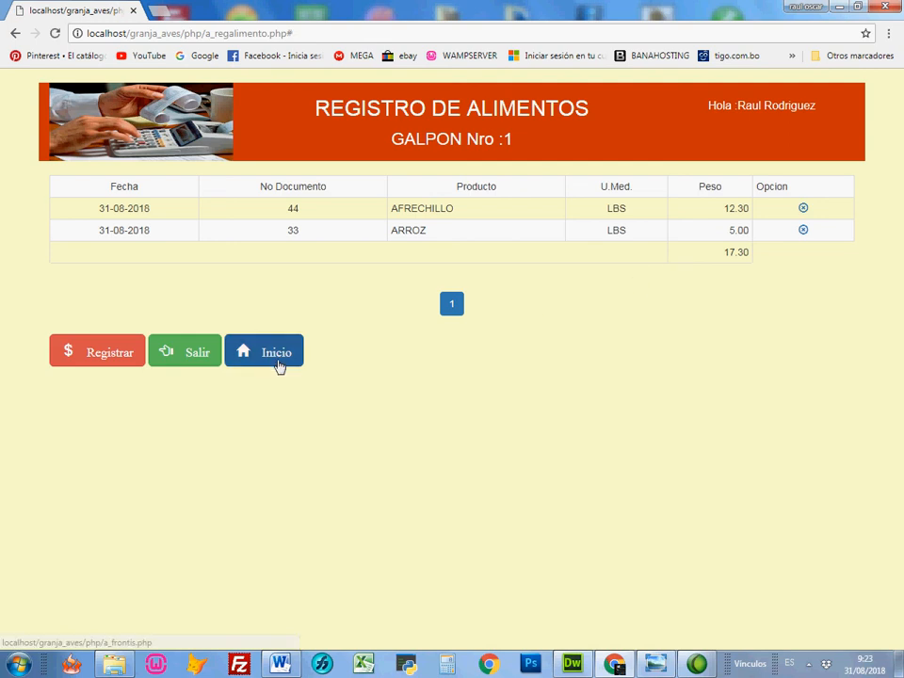
Step: Return to the home page and review galpon 1's updated total expense and utility
{"action": "left_click", "coordinate": [245, 349]}
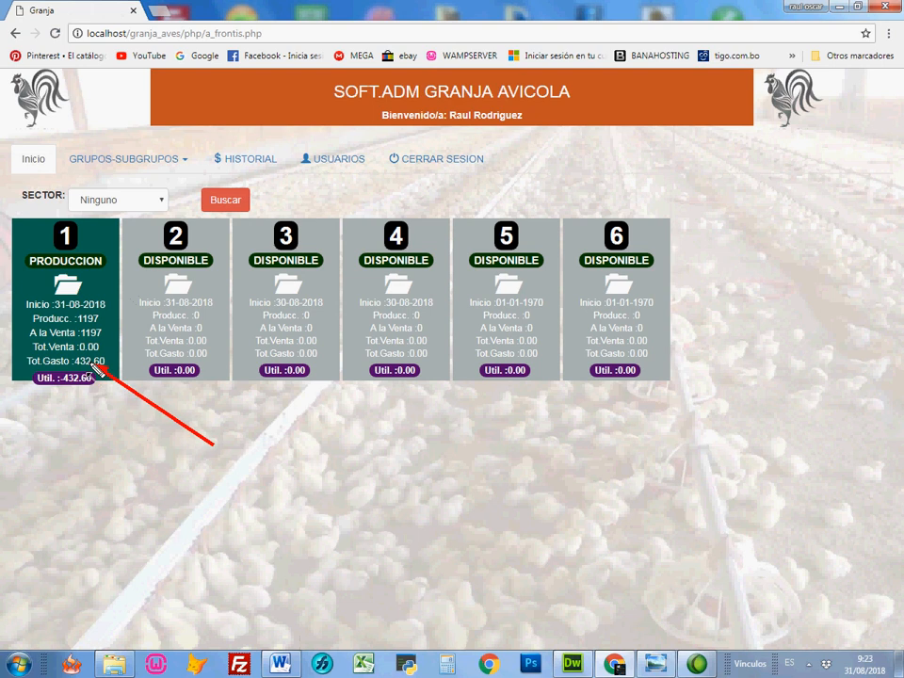
{"action": "left_click_drag", "start_coordinate": [115, 438], "coordinate": [74, 386]}
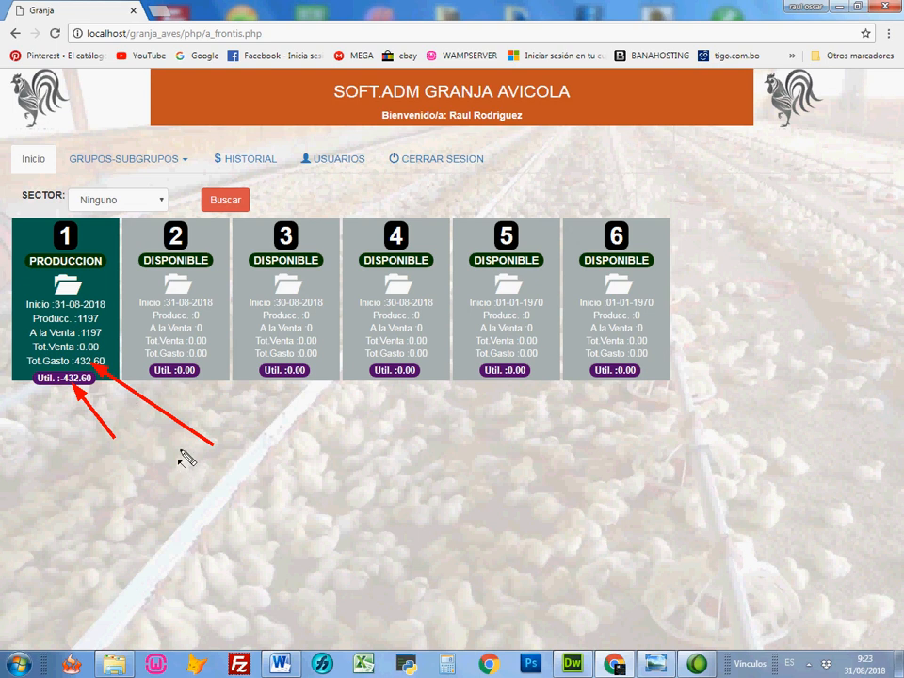
{"action": "key", "text": "Escape"}
Step: Open galpon 1's administration options and display its status report, viewing it through to the results section
{"action": "left_click", "coordinate": [72, 296]}
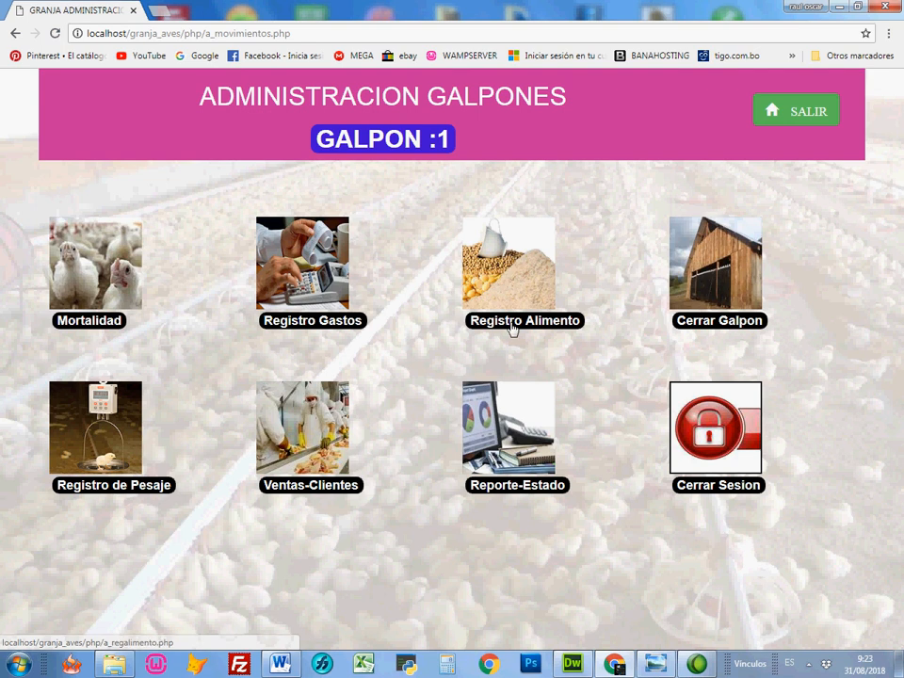
{"action": "left_click", "coordinate": [527, 453]}
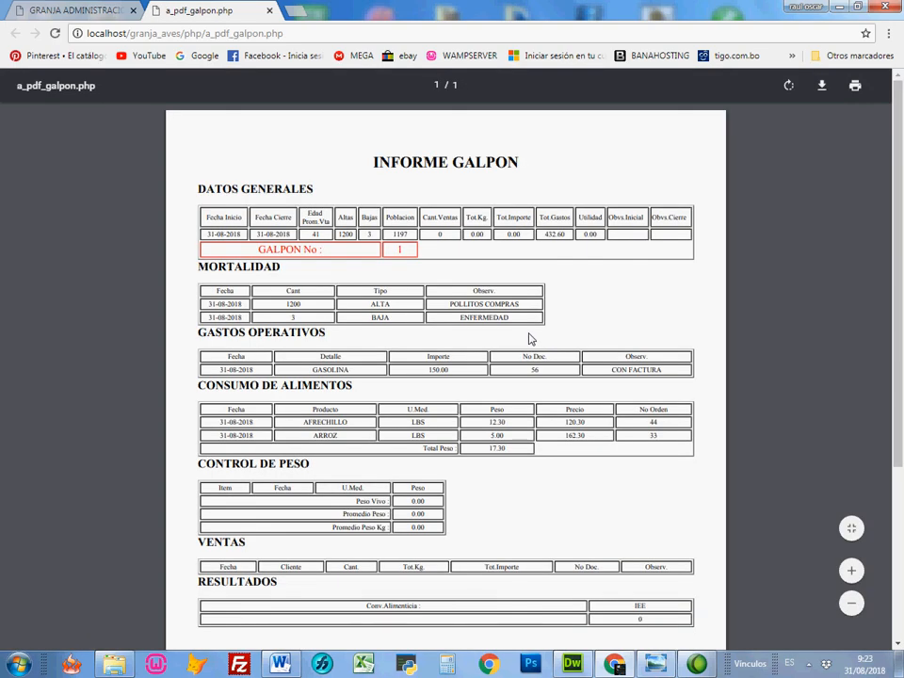
{"action": "scroll", "coordinate": [556, 472], "scroll_direction": "down", "scroll_amount": 3}
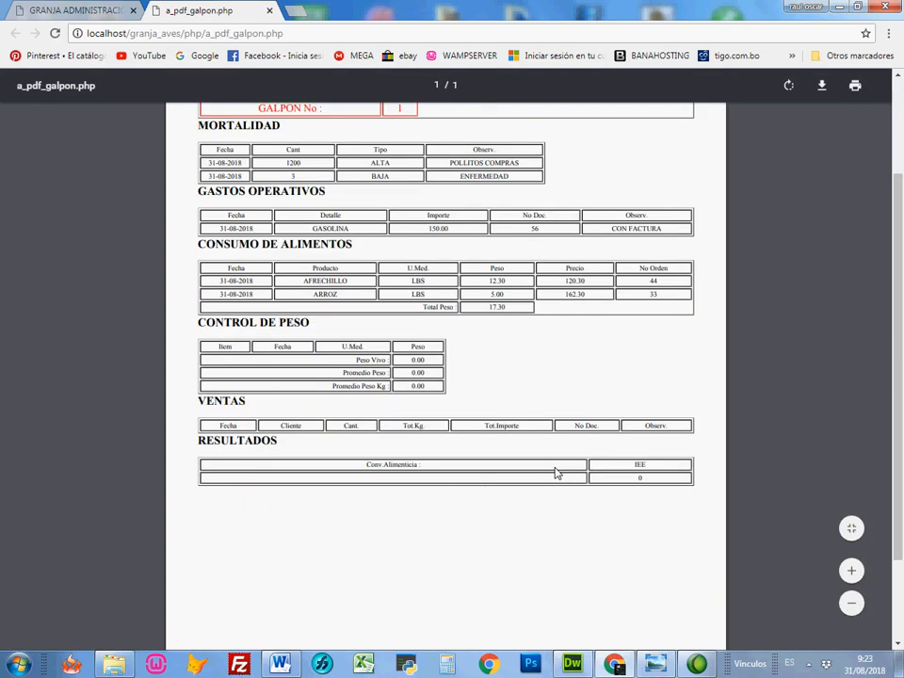
{"action": "scroll", "coordinate": [557, 473], "scroll_direction": "up", "scroll_amount": 3}
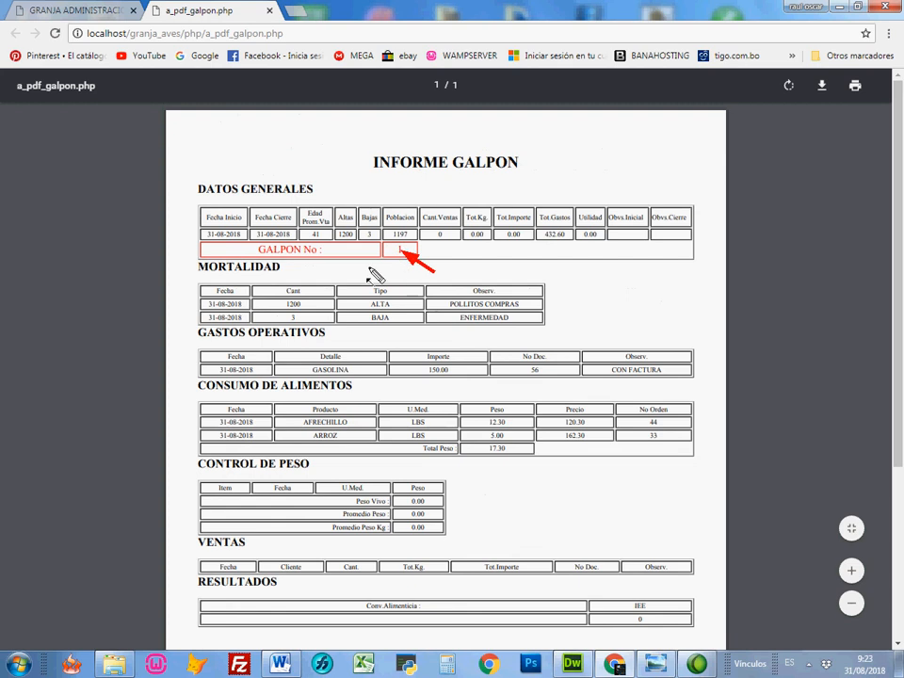
Step: Examine the report's general data, operating expenses and food consumption for galpon 1, and close the report
{"action": "left_click_drag", "start_coordinate": [261, 161], "coordinate": [226, 209]}
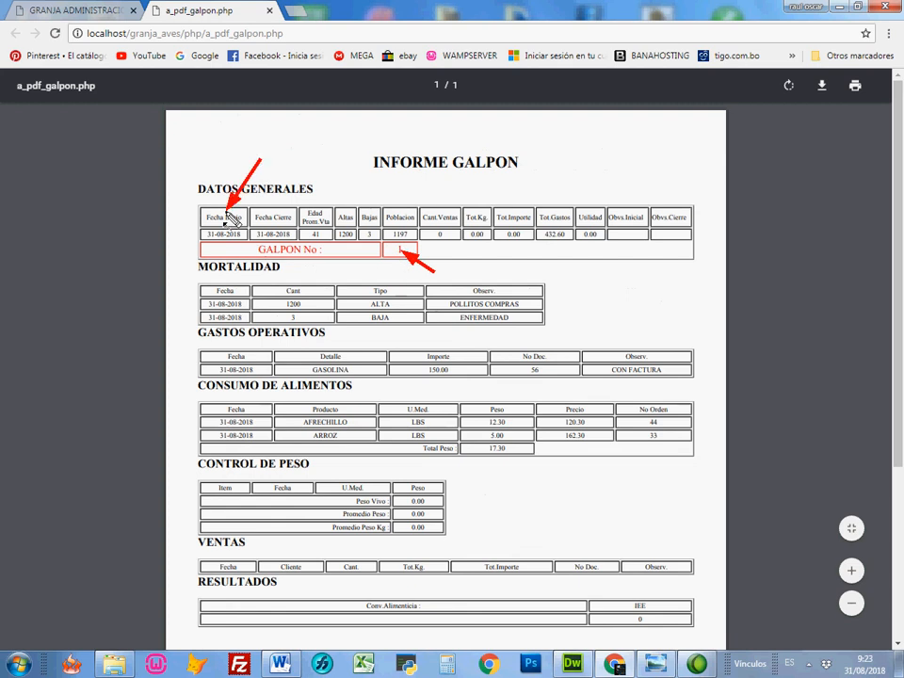
{"action": "left_click_drag", "start_coordinate": [312, 170], "coordinate": [280, 205]}
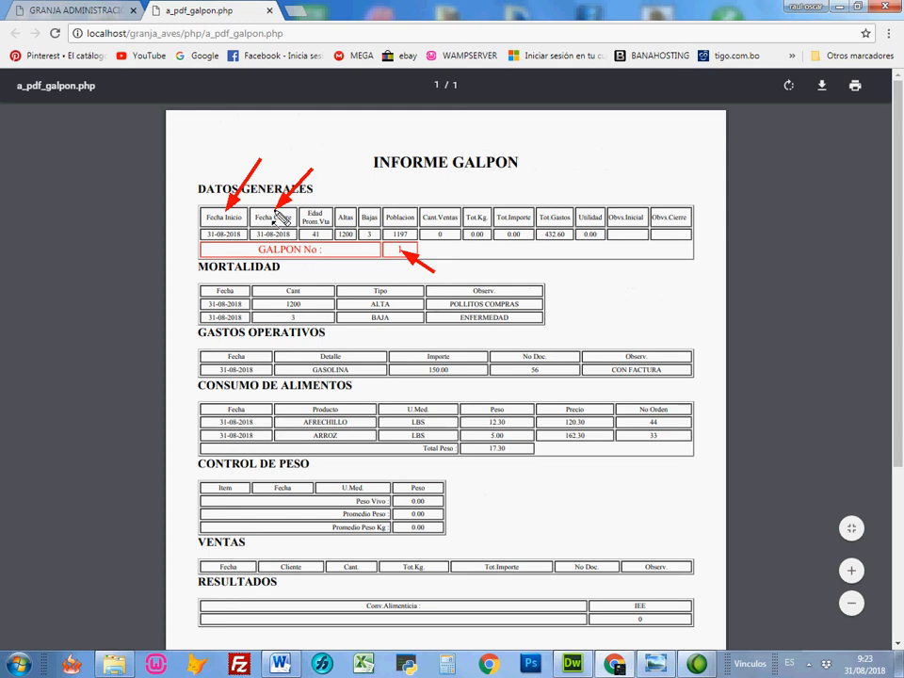
{"action": "left_click_drag", "start_coordinate": [331, 179], "coordinate": [319, 222]}
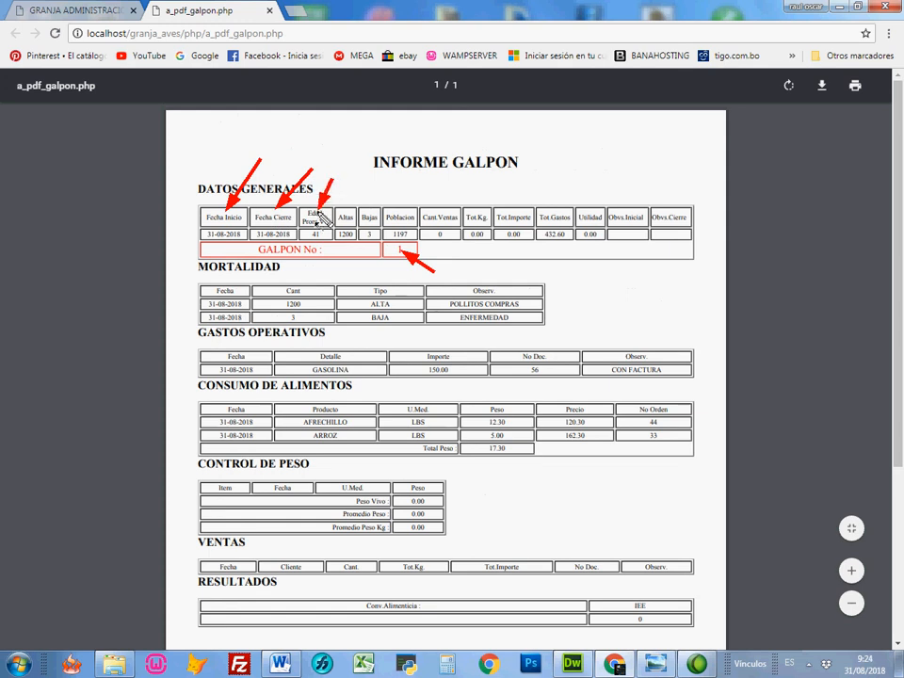
{"action": "left_click_drag", "start_coordinate": [348, 181], "coordinate": [347, 214]}
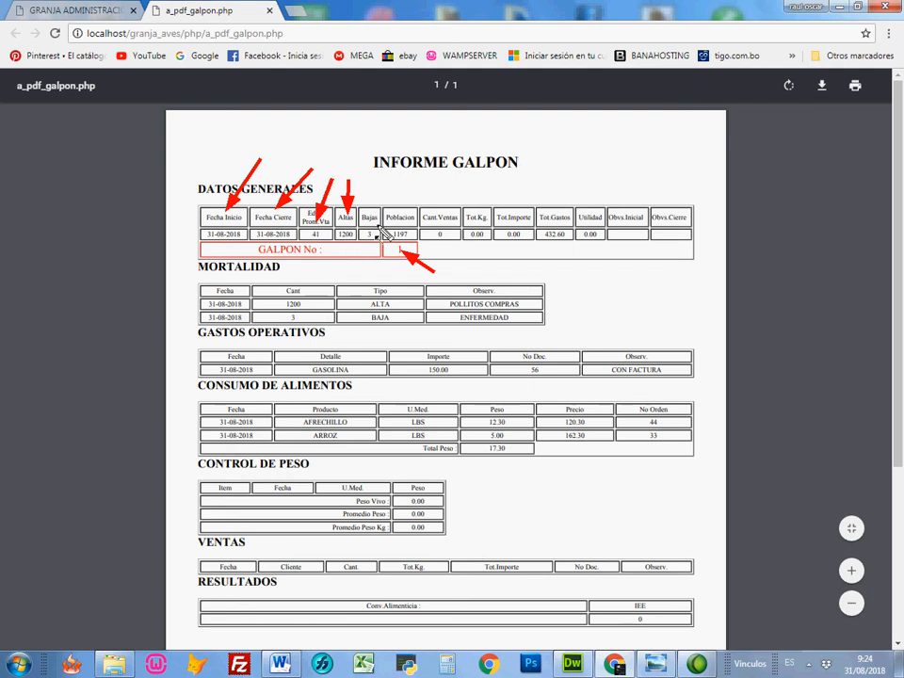
{"action": "left_click_drag", "start_coordinate": [376, 188], "coordinate": [372, 210]}
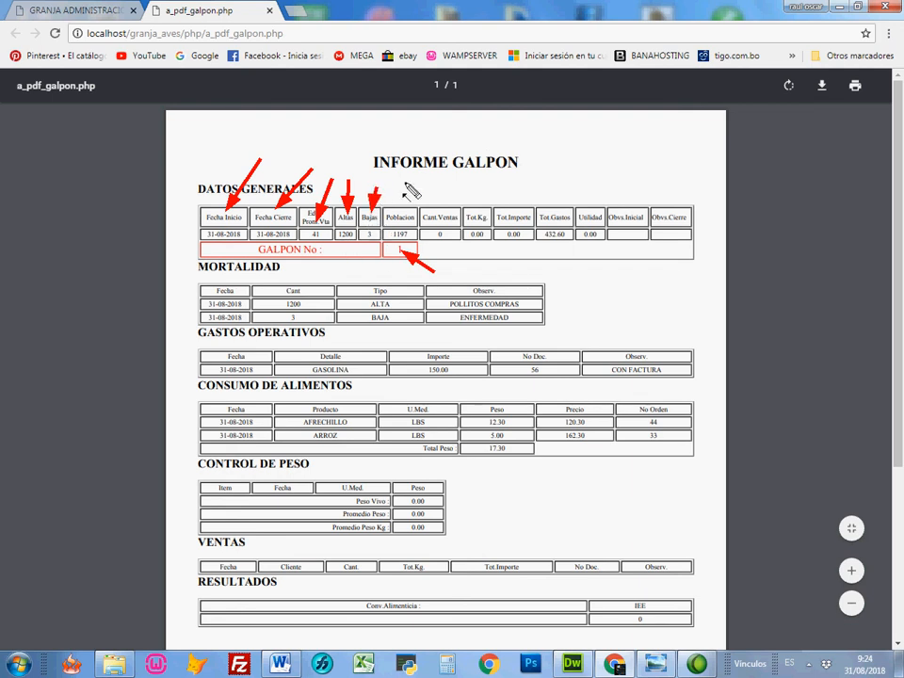
{"action": "left_click_drag", "start_coordinate": [406, 178], "coordinate": [399, 224]}
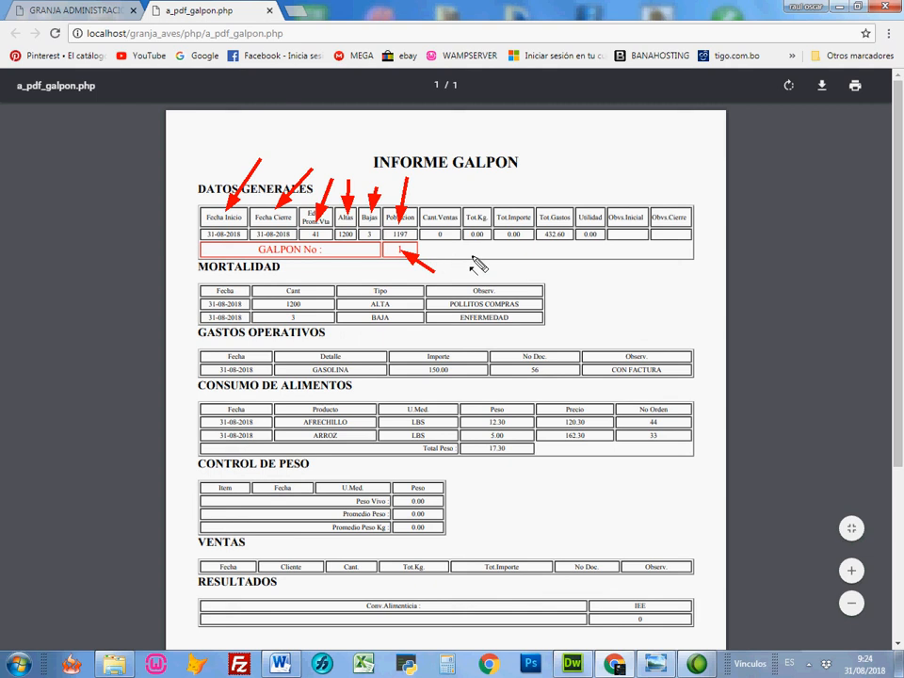
{"action": "mouse_move", "coordinate": [573, 164]}
{"action": "left_mouse_down"}
{"action": "mouse_move", "coordinate": [578, 180]}
{"action": "mouse_move", "coordinate": [564, 217]}
{"action": "left_mouse_up"}
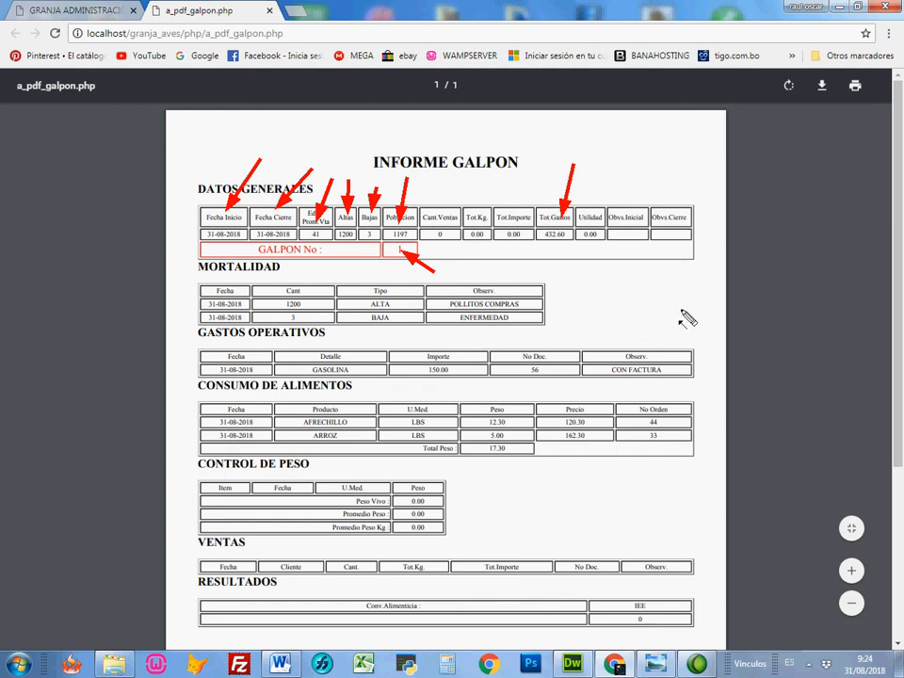
{"action": "left_click_drag", "start_coordinate": [657, 304], "coordinate": [542, 368]}
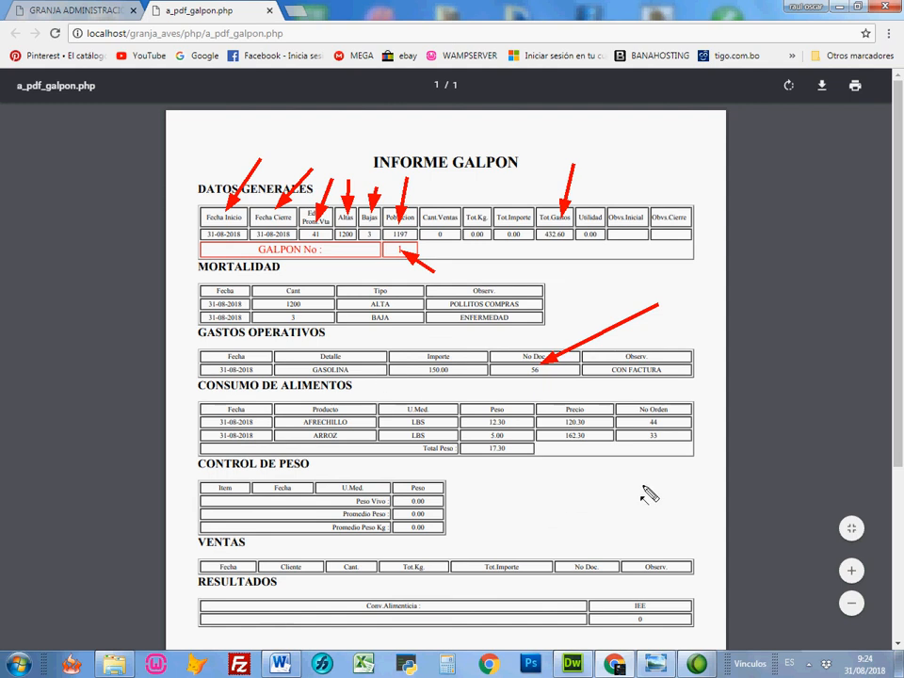
{"action": "mouse_move", "coordinate": [645, 489]}
{"action": "left_mouse_down"}
{"action": "mouse_move", "coordinate": [584, 487]}
{"action": "mouse_move", "coordinate": [455, 443]}
{"action": "mouse_move", "coordinate": [345, 446]}
{"action": "mouse_move", "coordinate": [384, 444]}
{"action": "mouse_move", "coordinate": [410, 425]}
{"action": "left_mouse_up"}
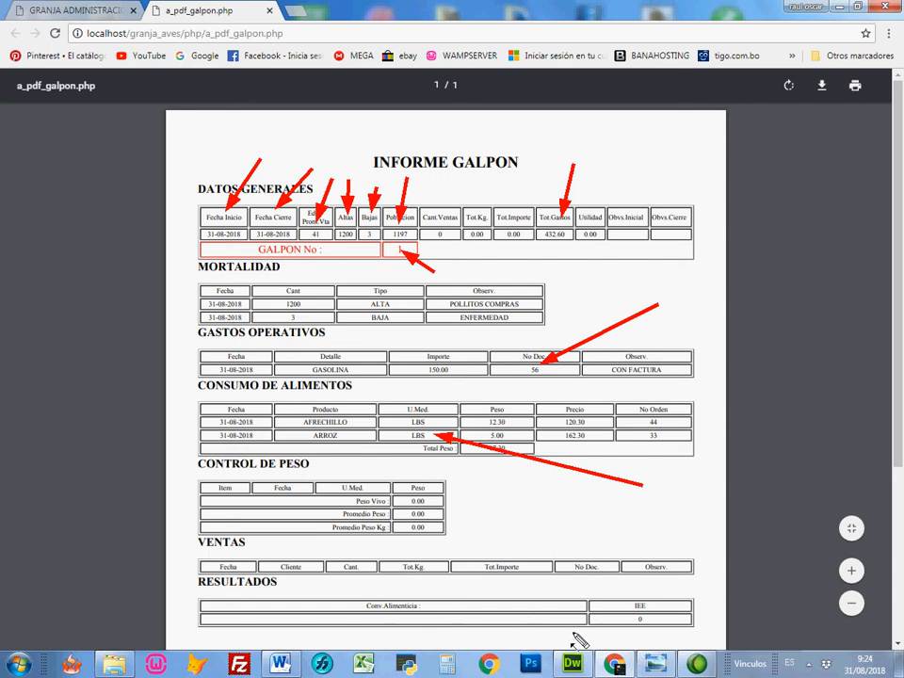
{"action": "key", "text": "Escape"}
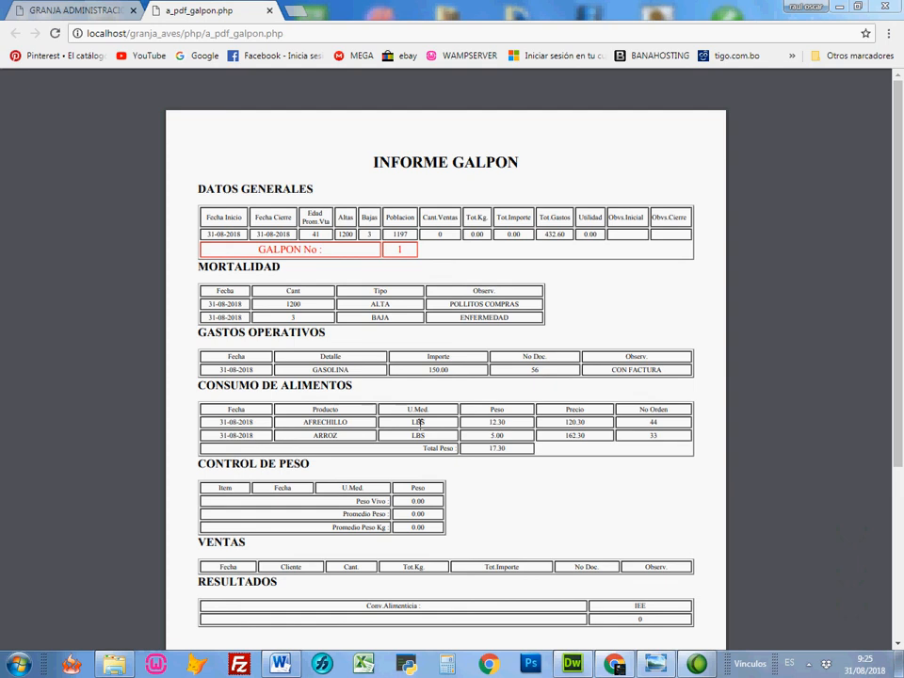
{"action": "left_click", "coordinate": [269, 11]}
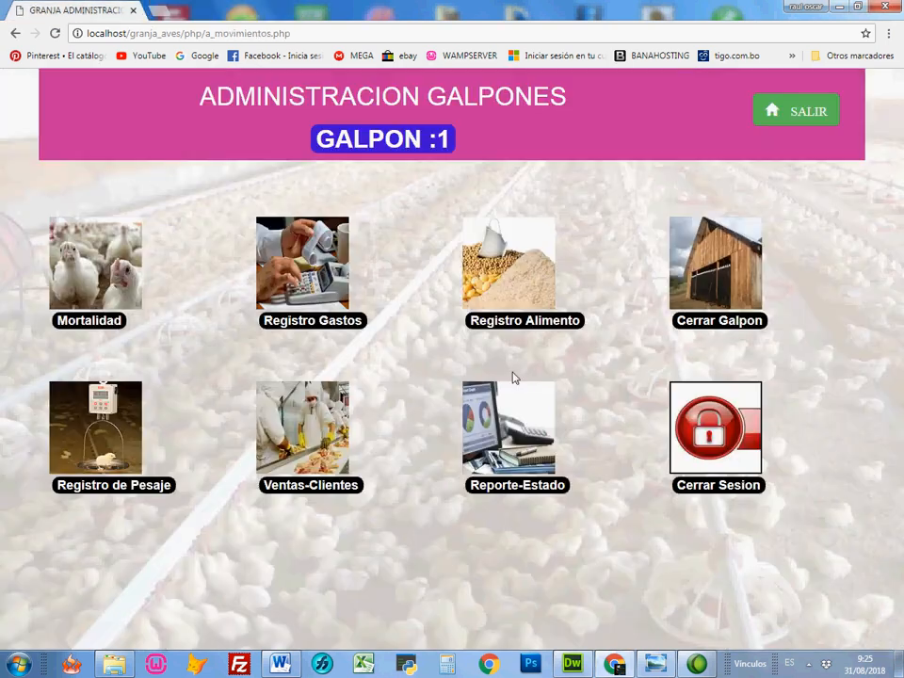
Step: Open galpon 1's weight register and record a weight of 4.84 with LBS as the unit of measure
{"action": "left_click", "coordinate": [94, 492]}
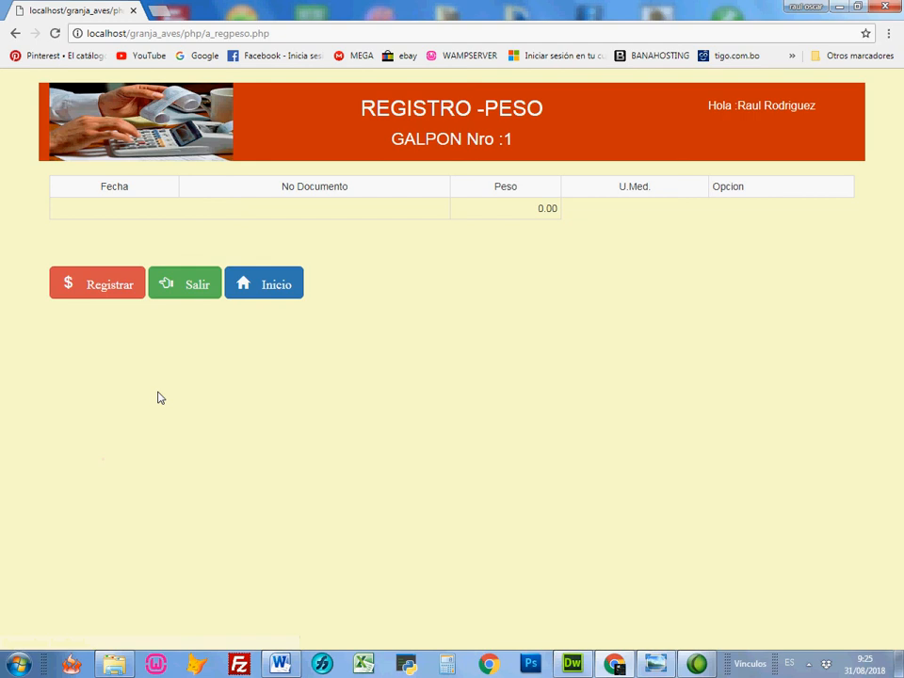
{"action": "left_click", "coordinate": [100, 287]}
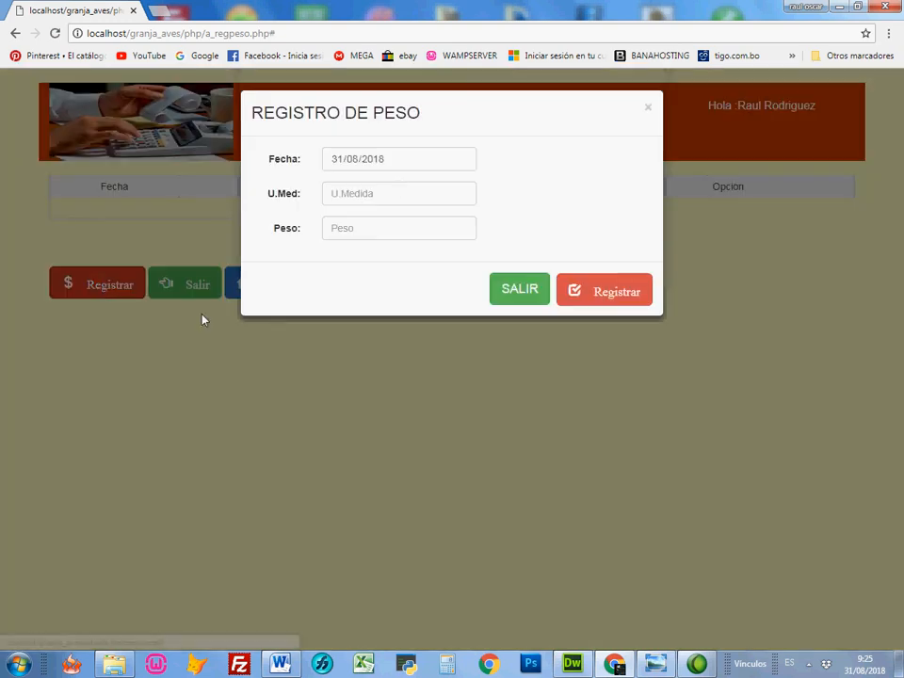
{"action": "left_click", "coordinate": [399, 193]}
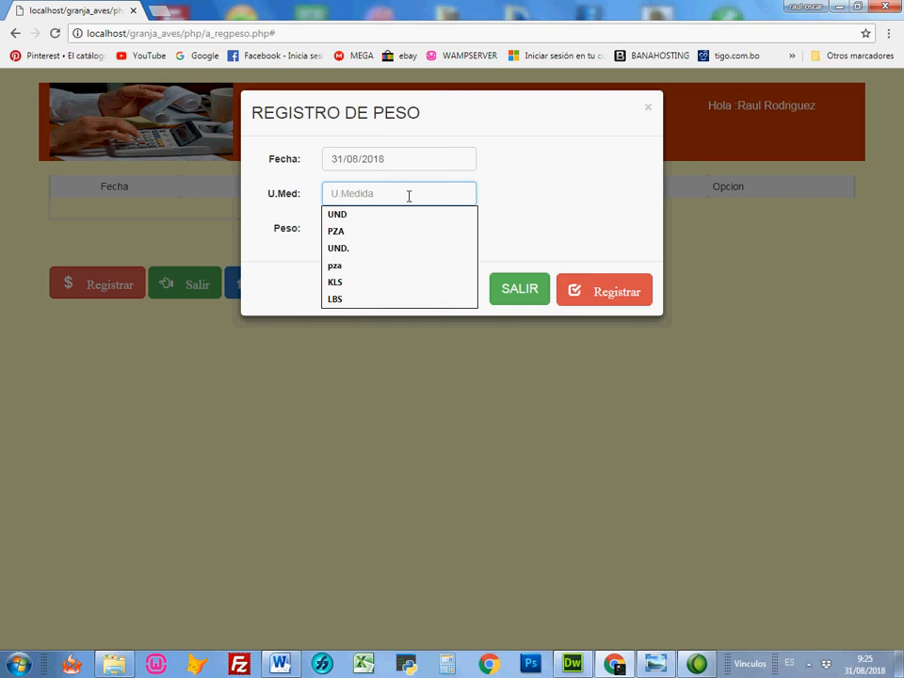
{"action": "left_click", "coordinate": [374, 301]}
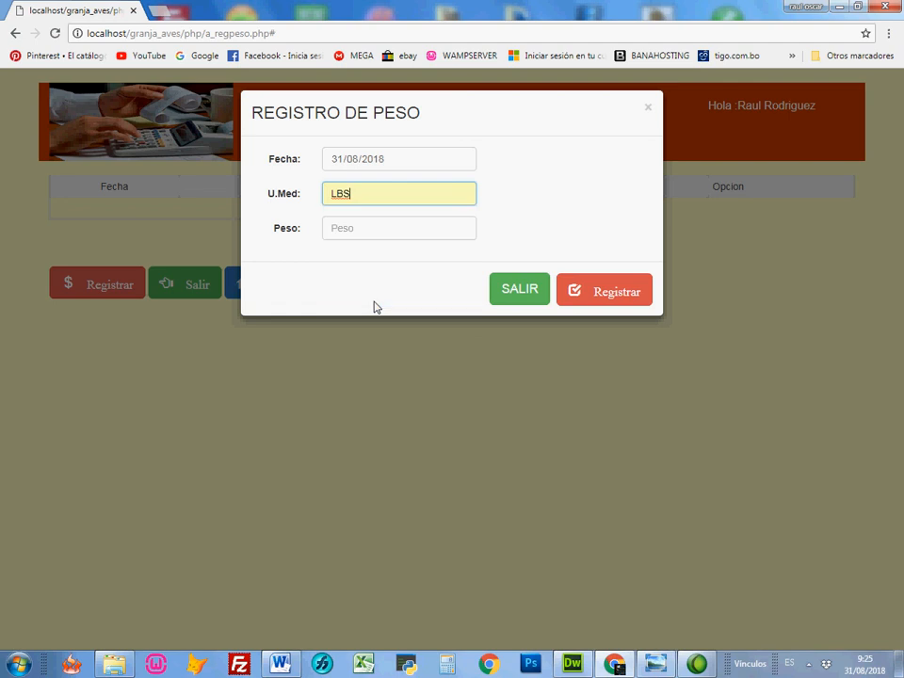
{"action": "left_click", "coordinate": [389, 227]}
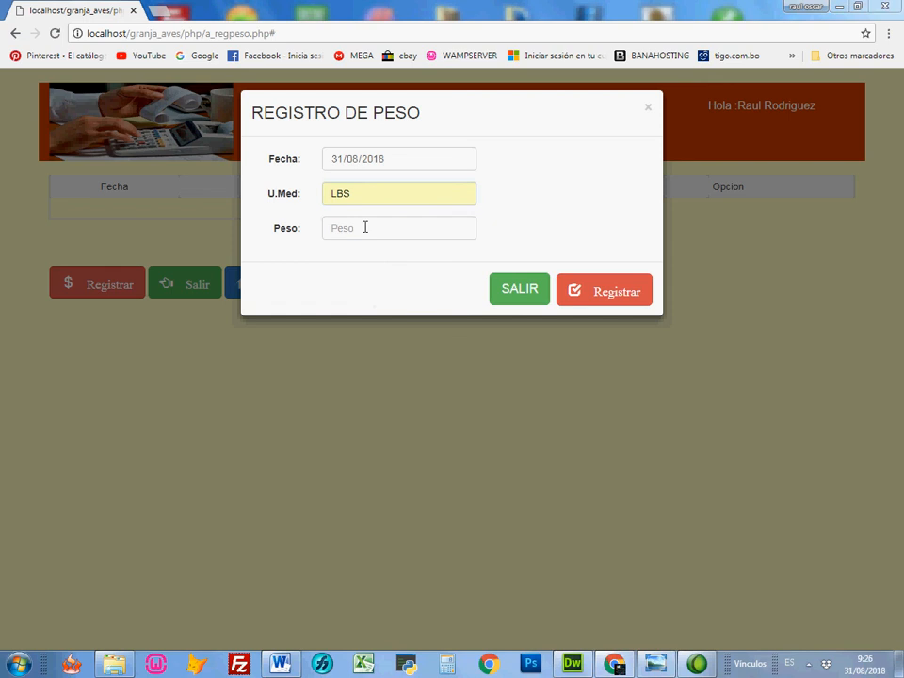
{"action": "left_click", "coordinate": [369, 228]}
{"action": "type", "text": "4.84"}
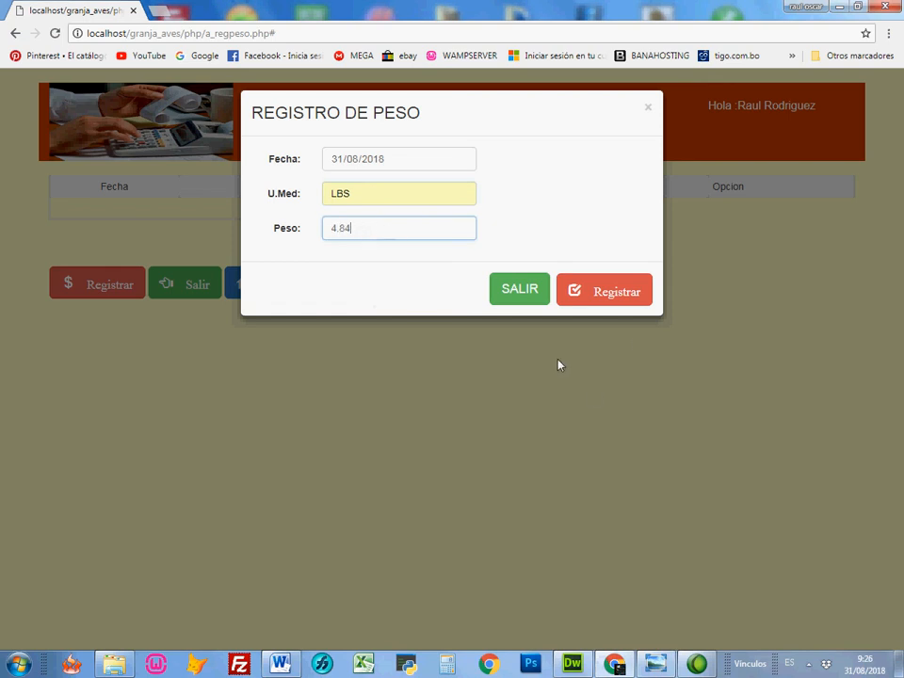
{"action": "left_click", "coordinate": [613, 297]}
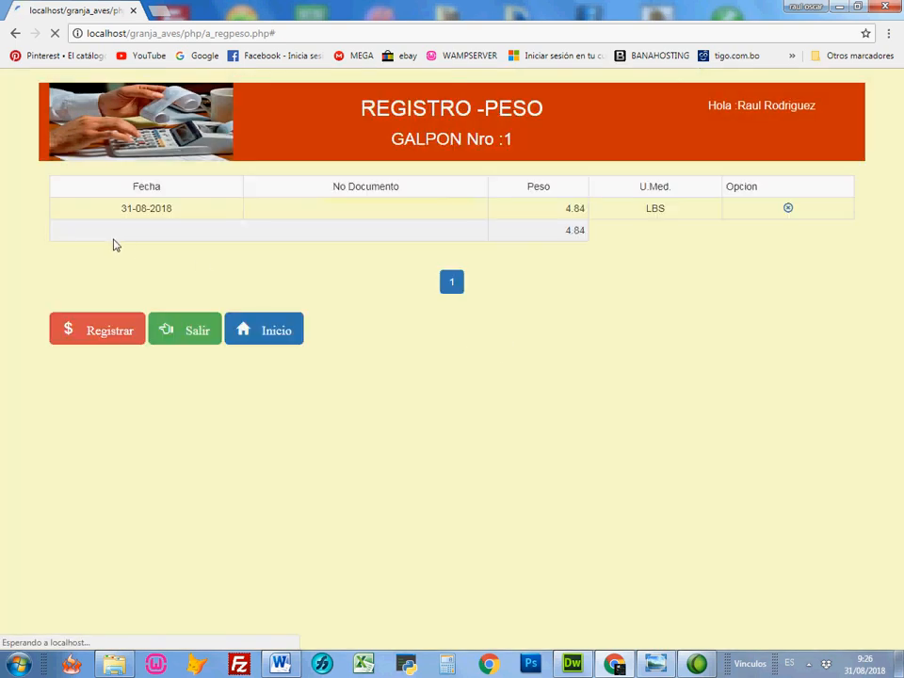
Step: Record another weight of 5.20 for galpon 1 with LBS as the unit of measure
{"action": "left_click", "coordinate": [121, 329]}
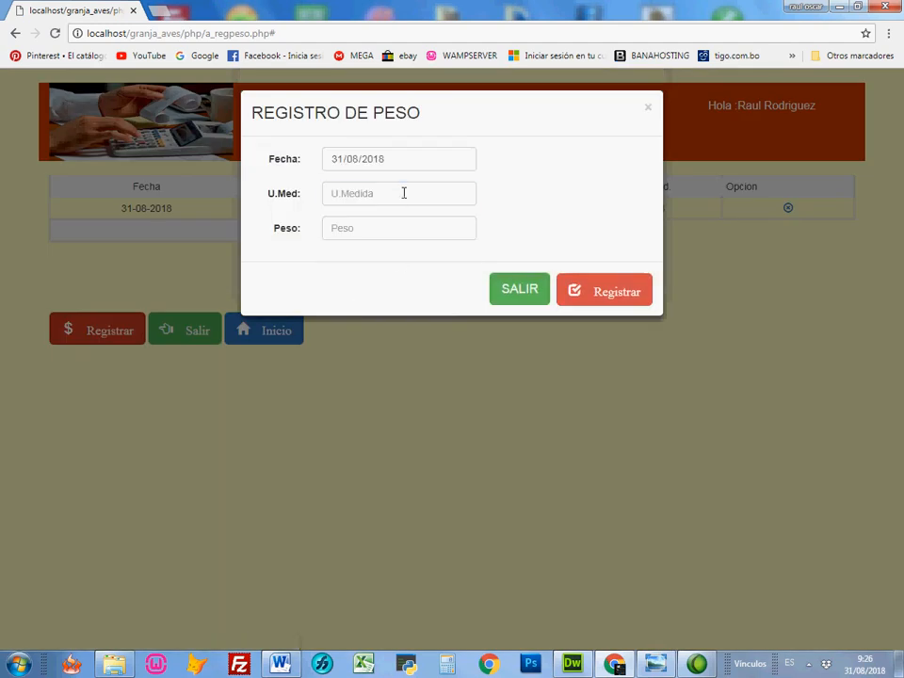
{"action": "left_click", "coordinate": [404, 193]}
{"action": "left_click", "coordinate": [349, 298]}
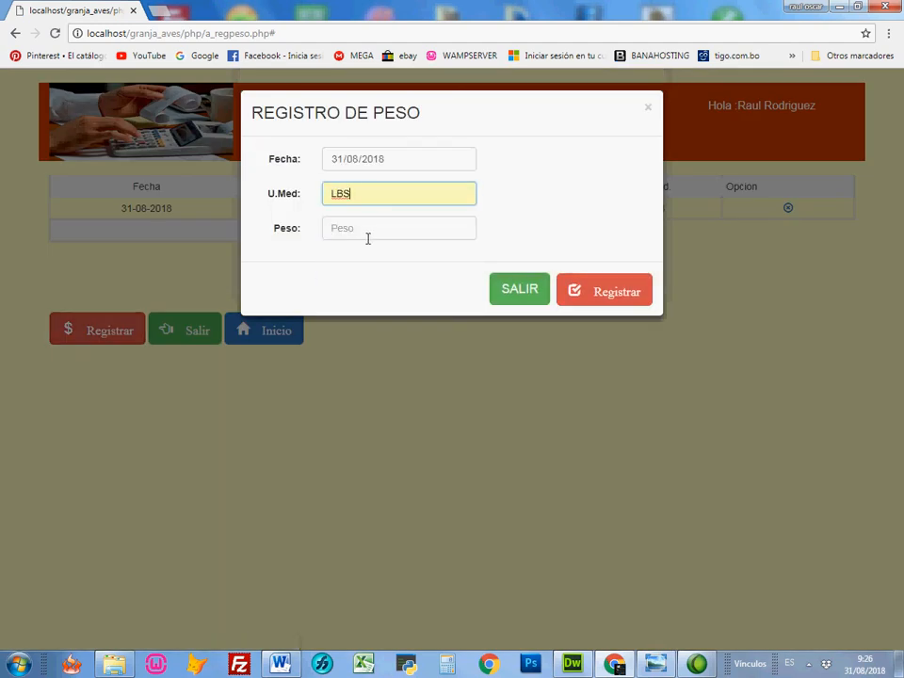
{"action": "left_click", "coordinate": [384, 228]}
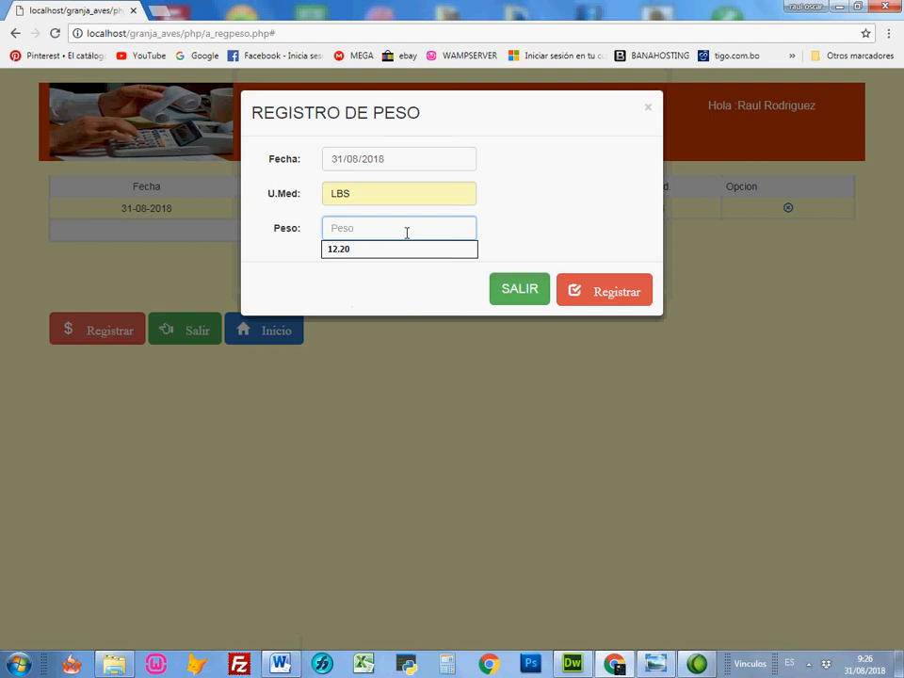
{"action": "type", "text": "5.20"}
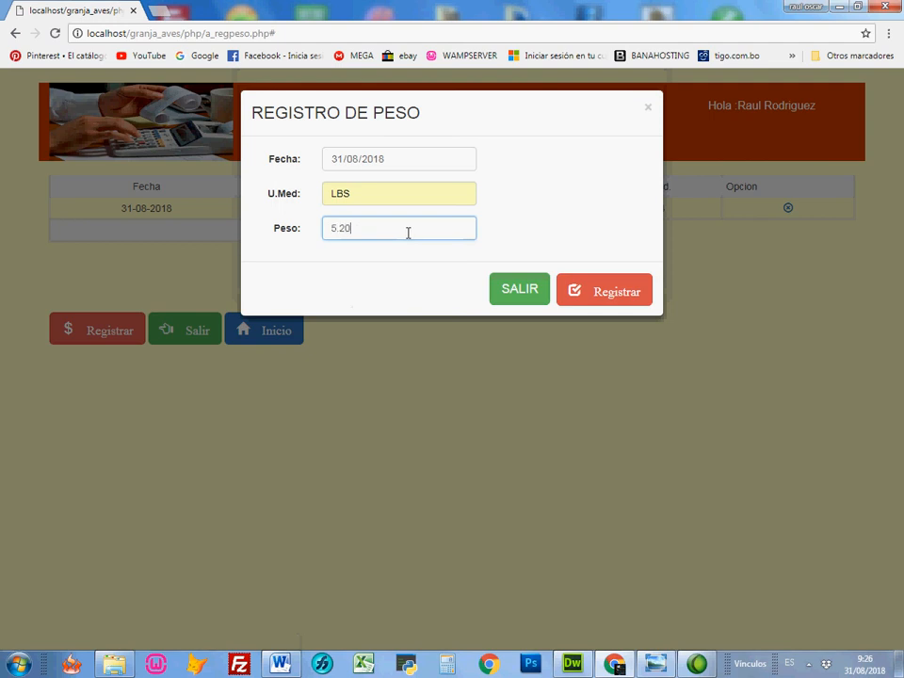
{"action": "left_click", "coordinate": [609, 301]}
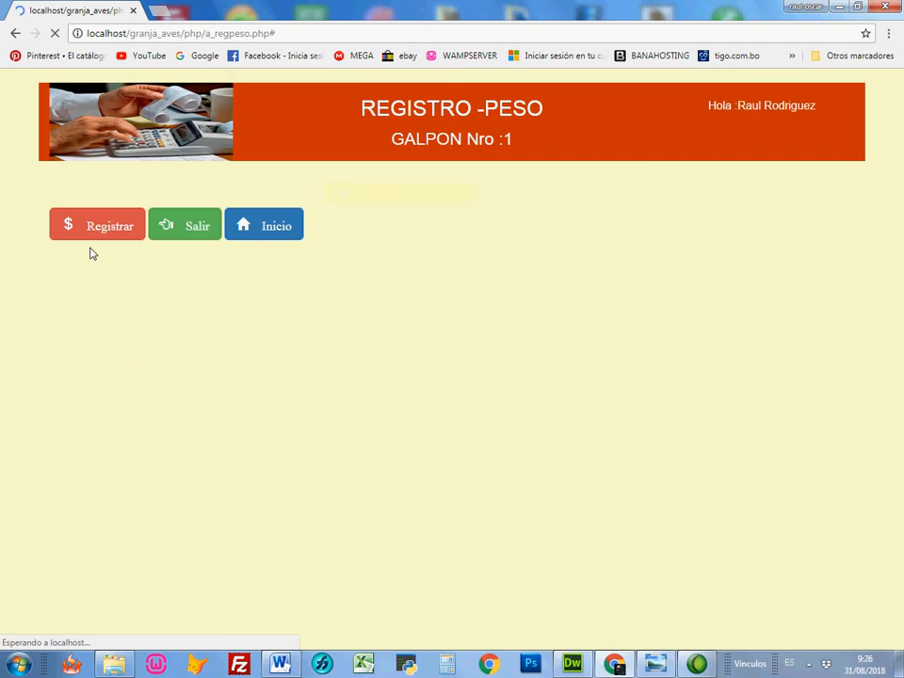
Step: Record a further weight of 4.90 for galpon 1 with LBS as the unit of measure
{"action": "left_click", "coordinate": [113, 347]}
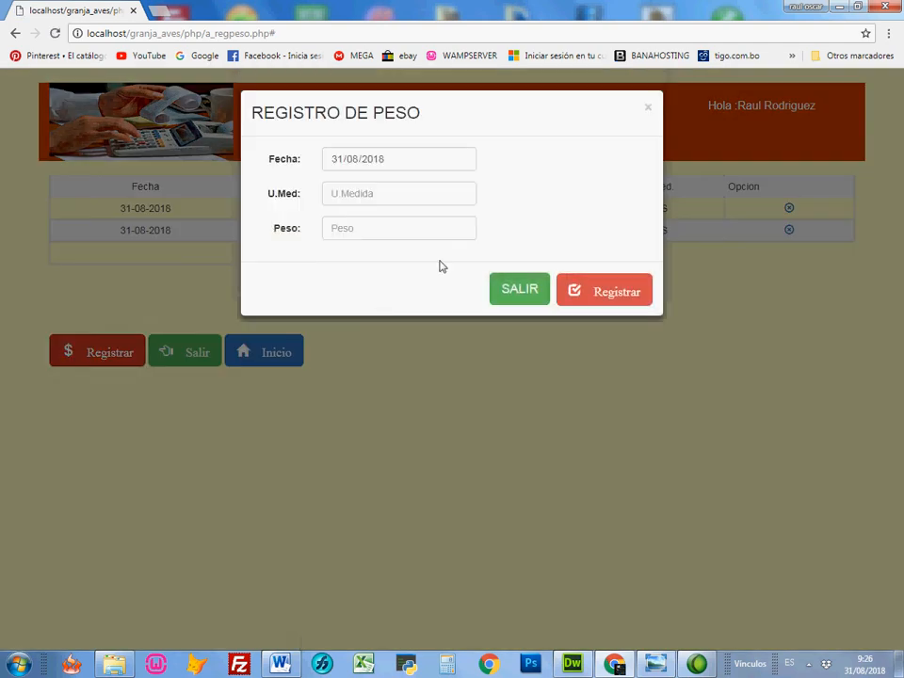
{"action": "left_click", "coordinate": [421, 193]}
{"action": "left_click", "coordinate": [340, 298]}
{"action": "left_click", "coordinate": [395, 238]}
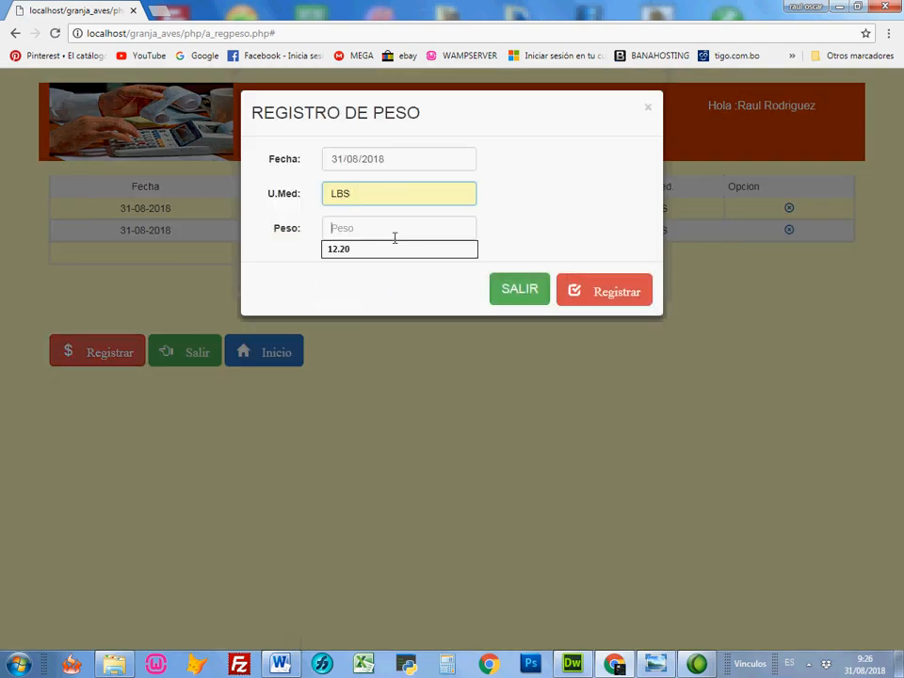
{"action": "type", "text": "4."}
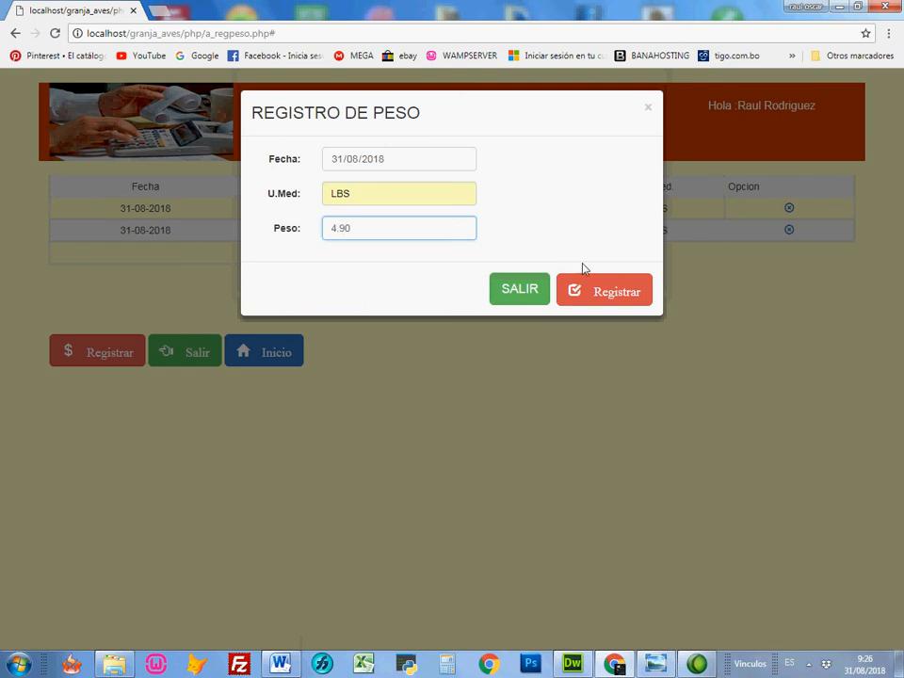
{"action": "type", "text": "90"}
{"action": "left_click", "coordinate": [618, 289]}
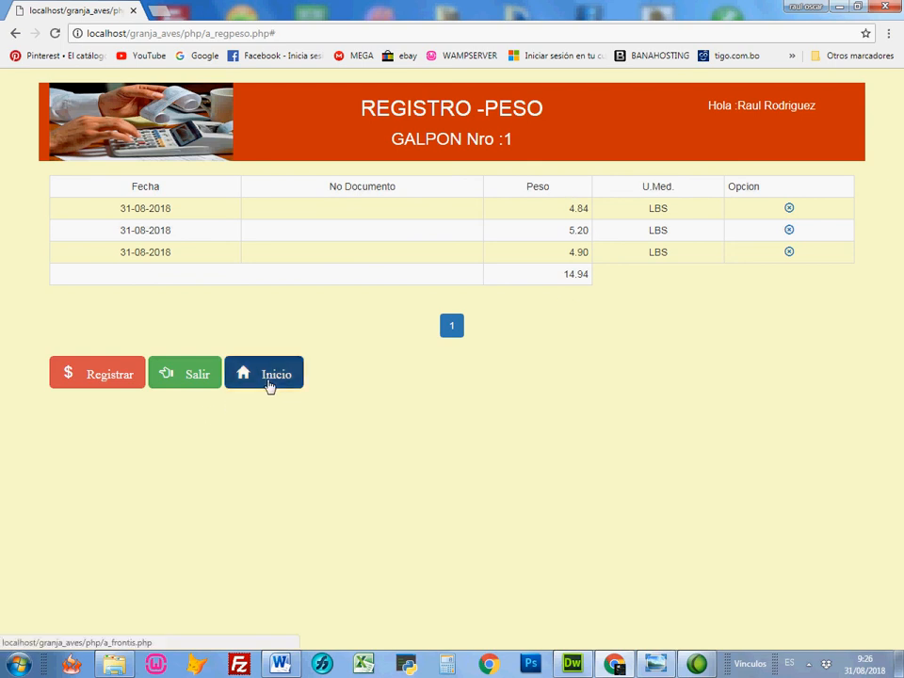
Step: Return to the home page, reopen galpon 1's administration options and display its status report down to the weight control section
{"action": "left_click", "coordinate": [270, 384]}
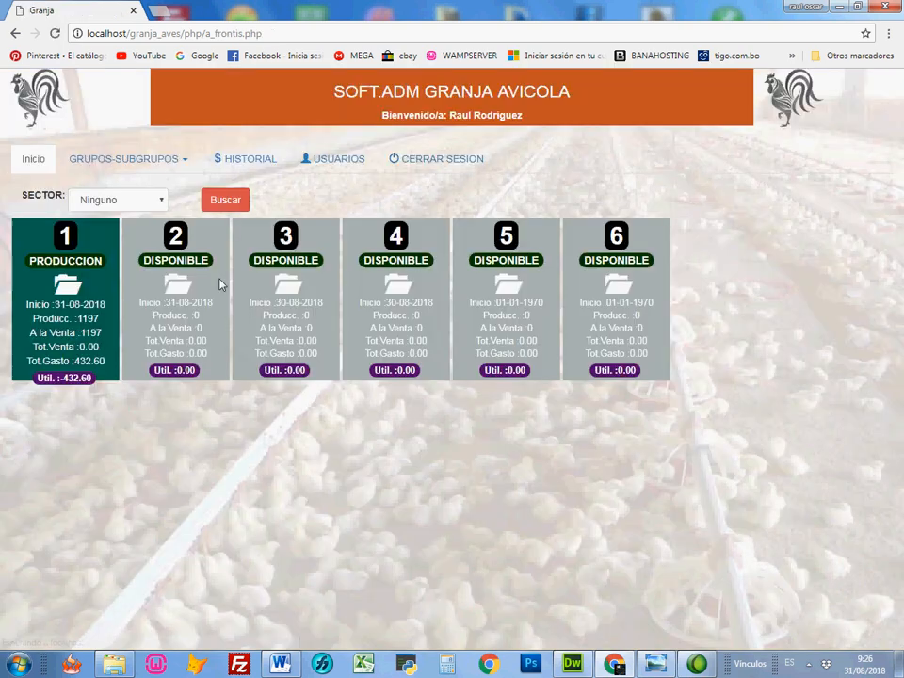
{"action": "left_click", "coordinate": [112, 282]}
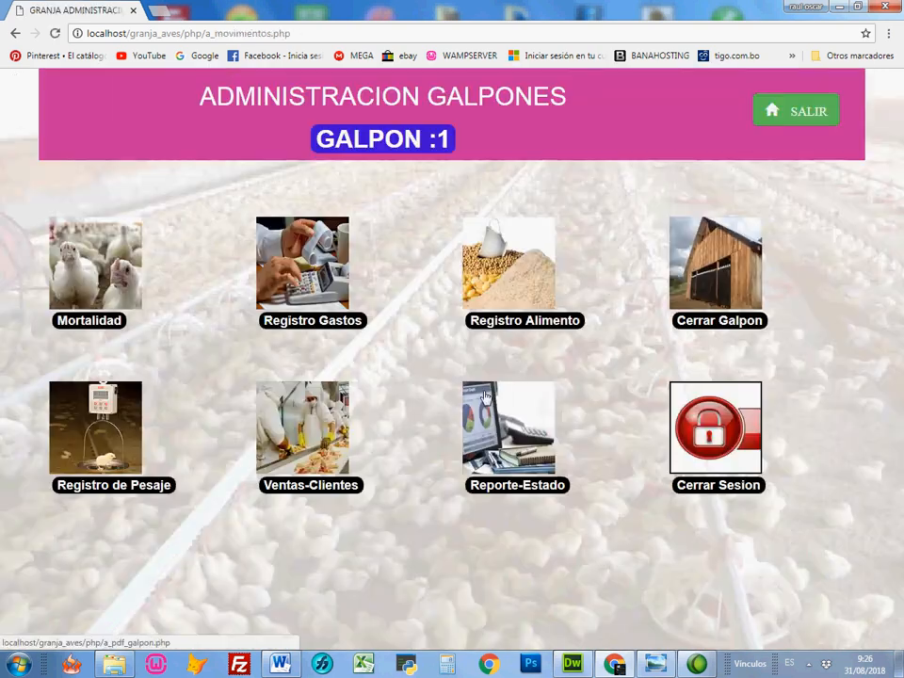
{"action": "left_click", "coordinate": [503, 490]}
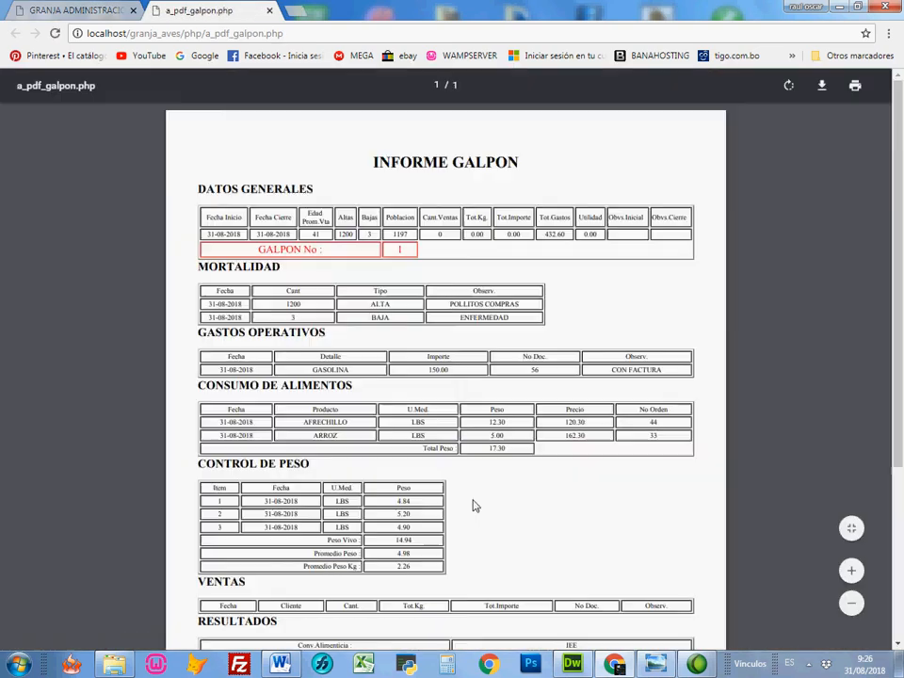
{"action": "scroll", "coordinate": [494, 484], "scroll_direction": "down", "scroll_amount": 3}
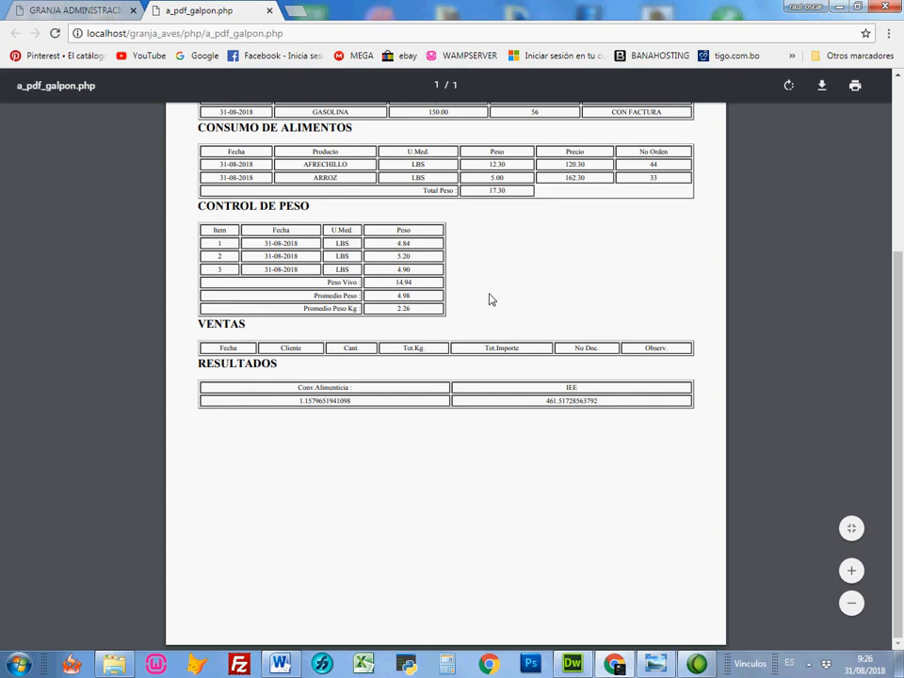
Step: Examine the report's individual weights, live weight total and average weights, and close the report
{"action": "left_click_drag", "start_coordinate": [508, 224], "coordinate": [415, 256]}
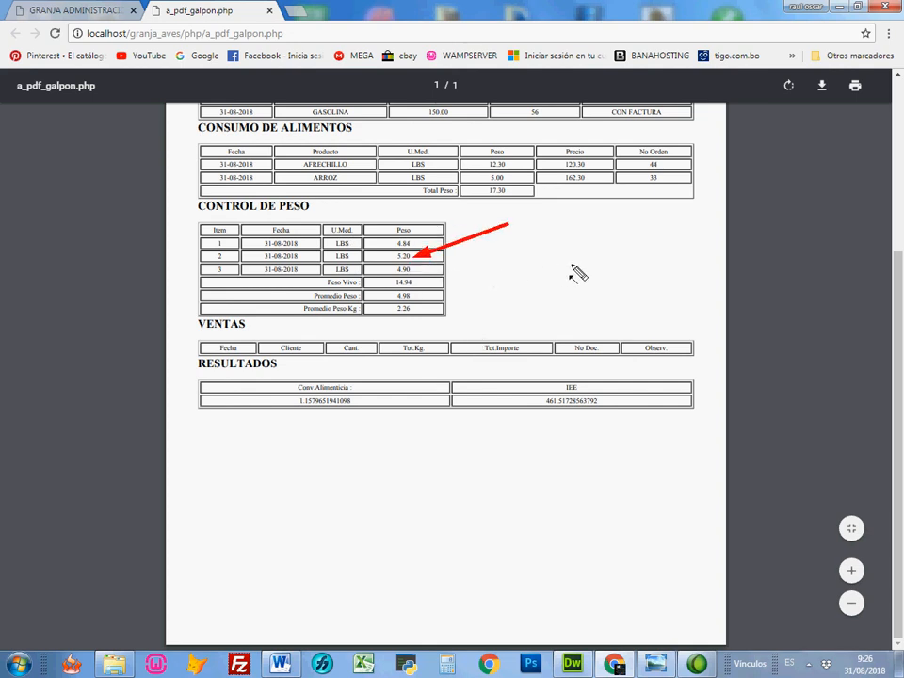
{"action": "left_click_drag", "start_coordinate": [572, 268], "coordinate": [453, 287]}
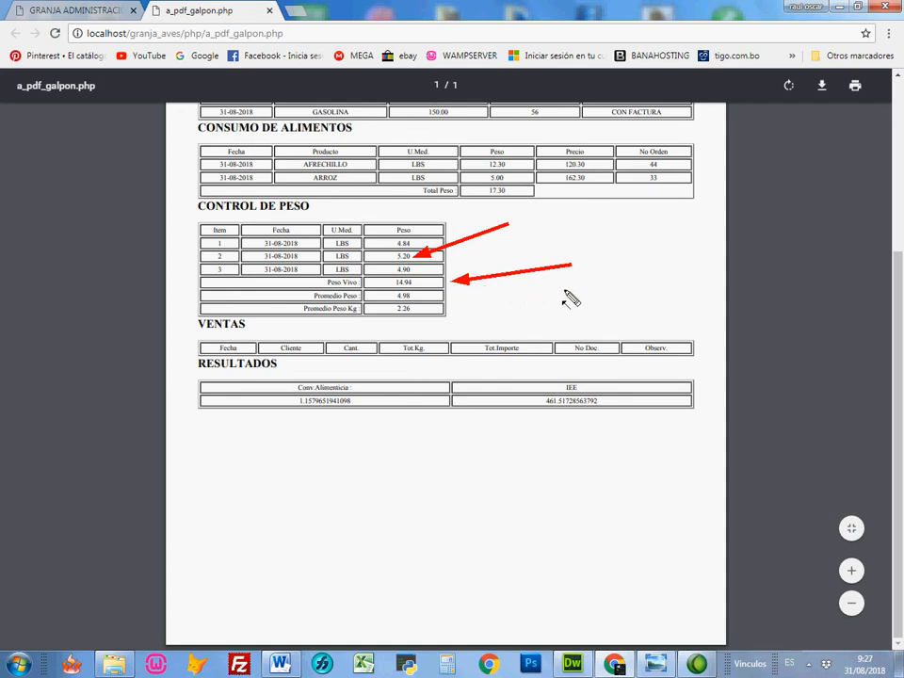
{"action": "left_click_drag", "start_coordinate": [564, 291], "coordinate": [461, 301]}
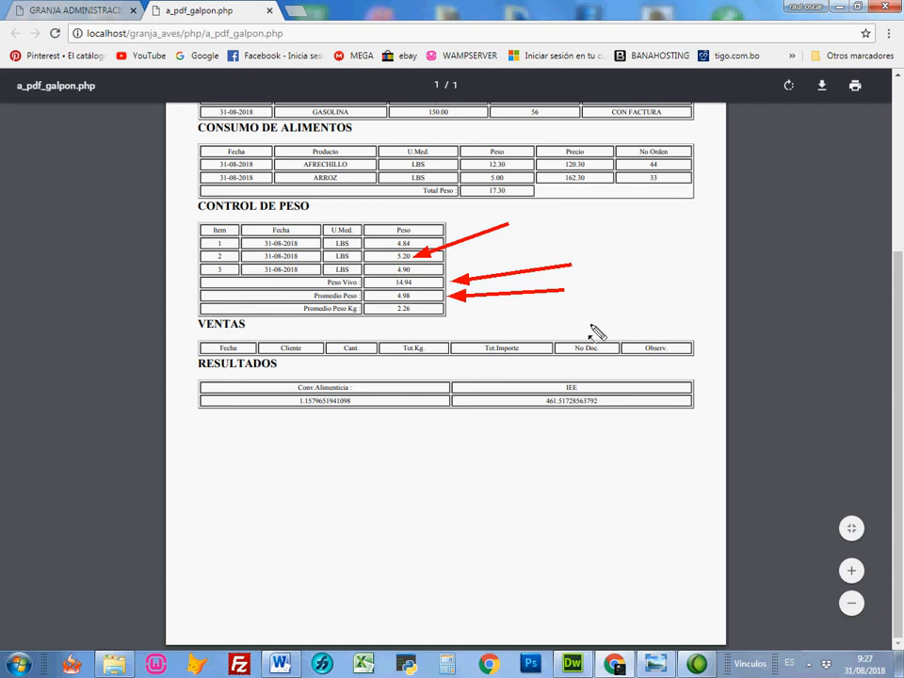
{"action": "mouse_move", "coordinate": [591, 326]}
{"action": "left_mouse_down"}
{"action": "mouse_move", "coordinate": [477, 329]}
{"action": "mouse_move", "coordinate": [421, 319]}
{"action": "left_mouse_up"}
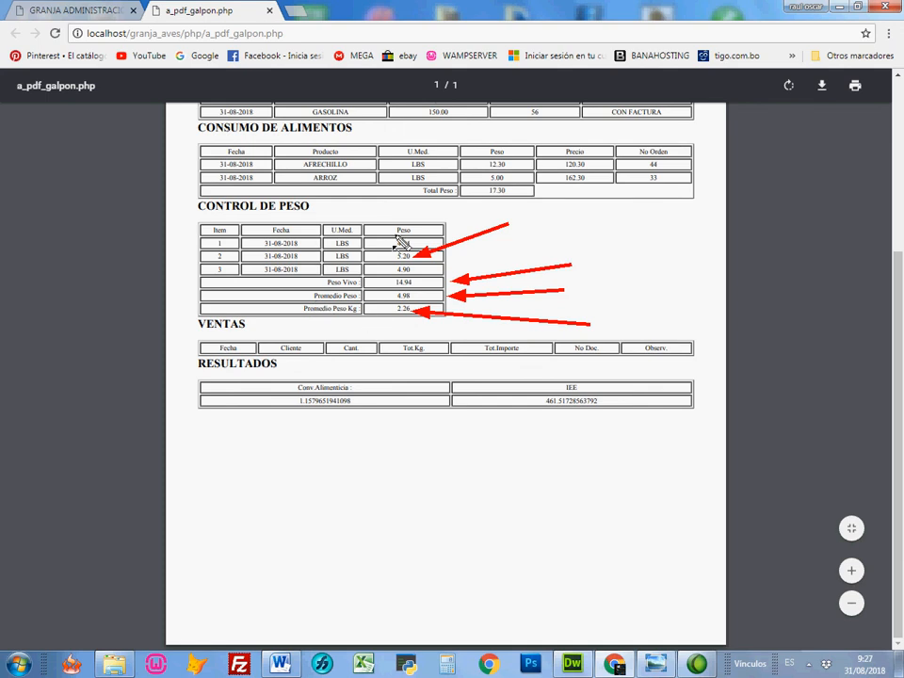
{"action": "left_click", "coordinate": [269, 11]}
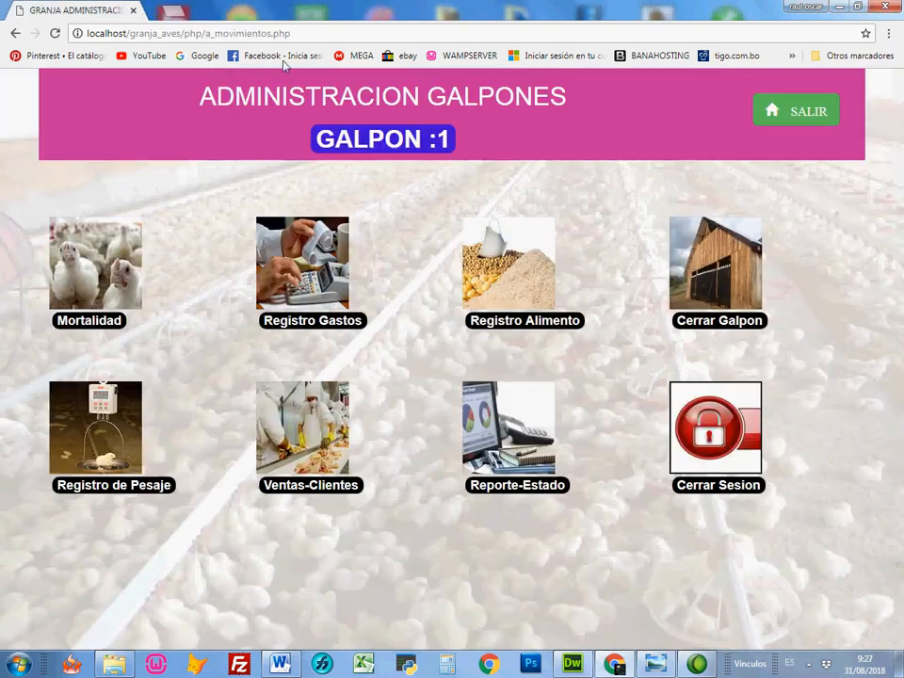
Step: Open galpon 1's sales and start a sale note with the customer's full name and a quantity of 200
{"action": "left_click", "coordinate": [278, 489]}
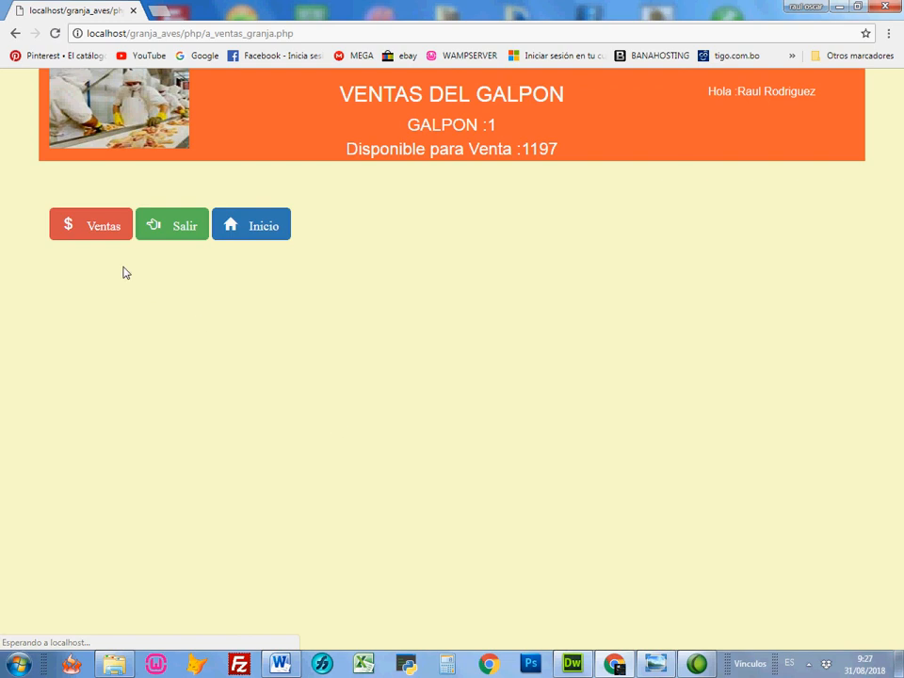
{"action": "left_click", "coordinate": [113, 283]}
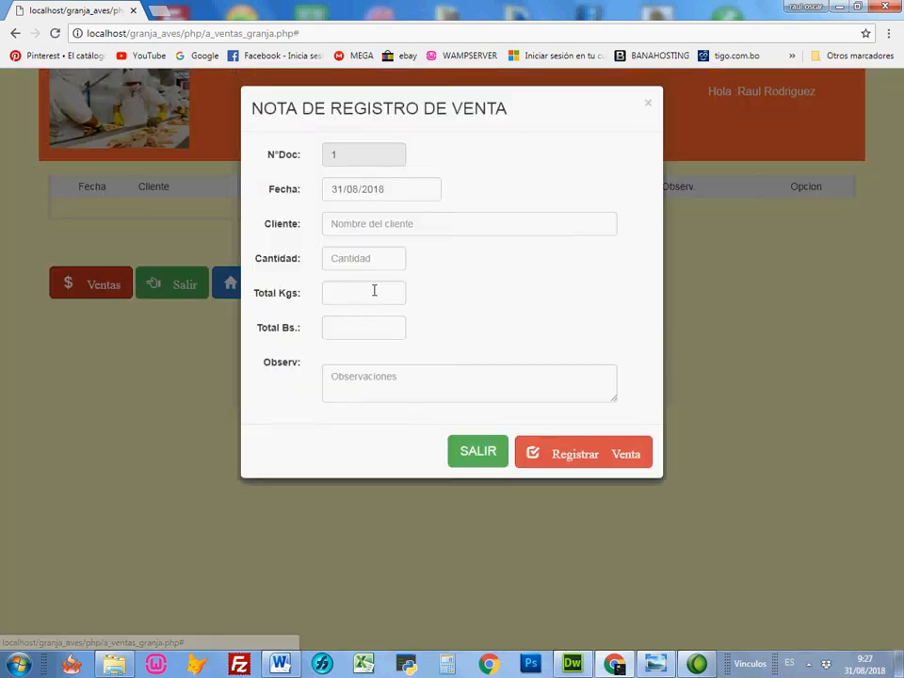
{"action": "left_click", "coordinate": [412, 231]}
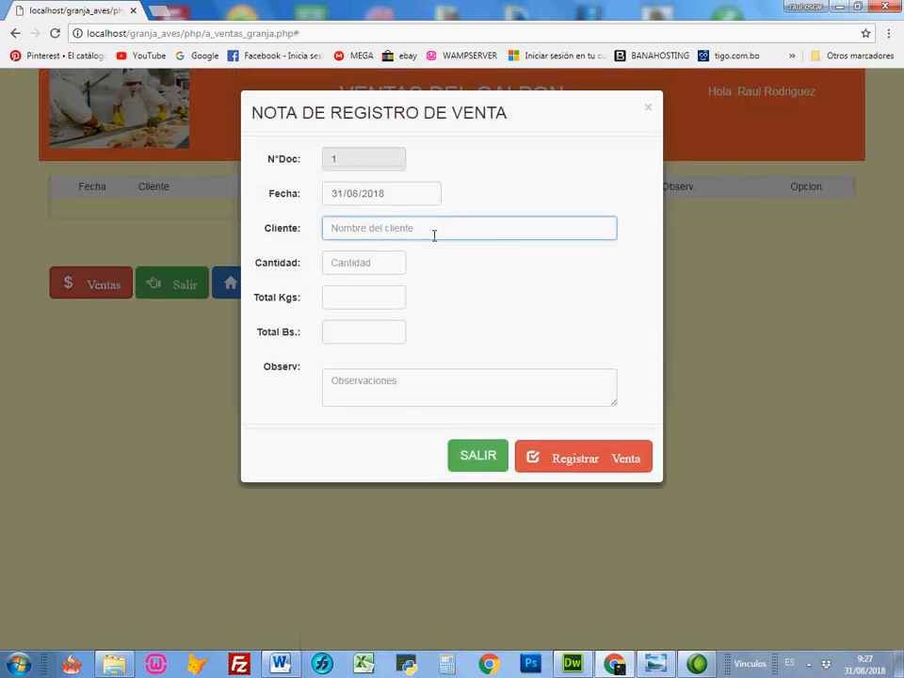
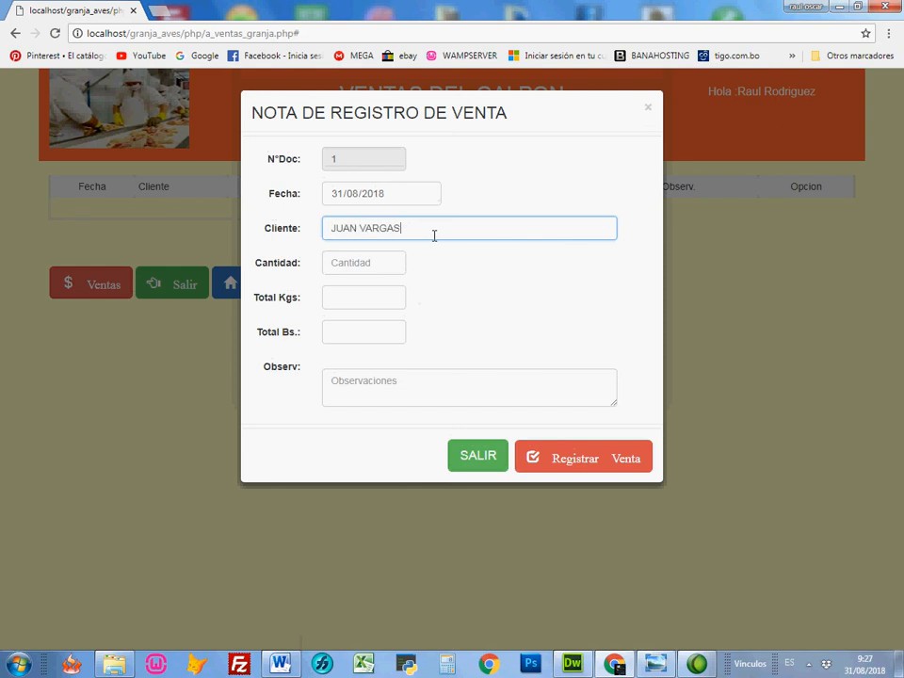
{"action": "left_click", "coordinate": [377, 263]}
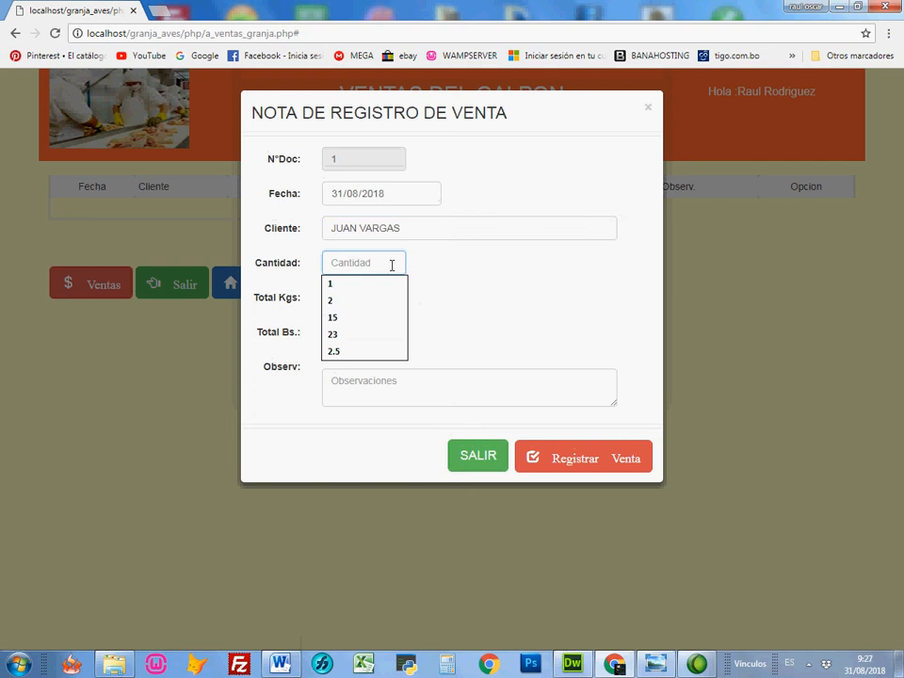
{"action": "type", "text": "200"}
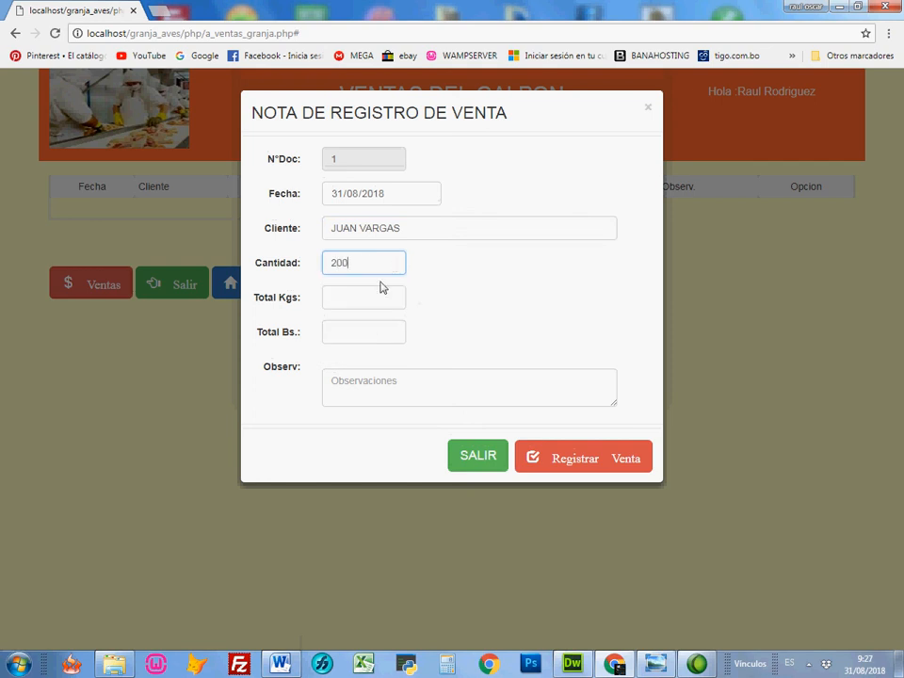
Step: Complete the sale note with 440.23 total kilograms and a total of 6120 Bs., and register the sale
{"action": "left_click", "coordinate": [364, 297]}
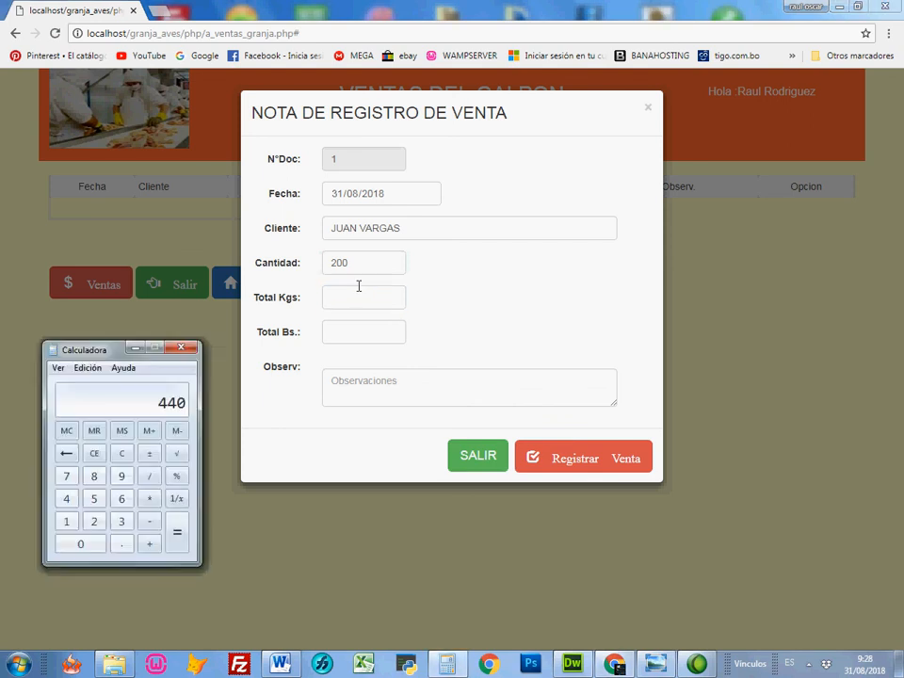
{"action": "left_click", "coordinate": [358, 300]}
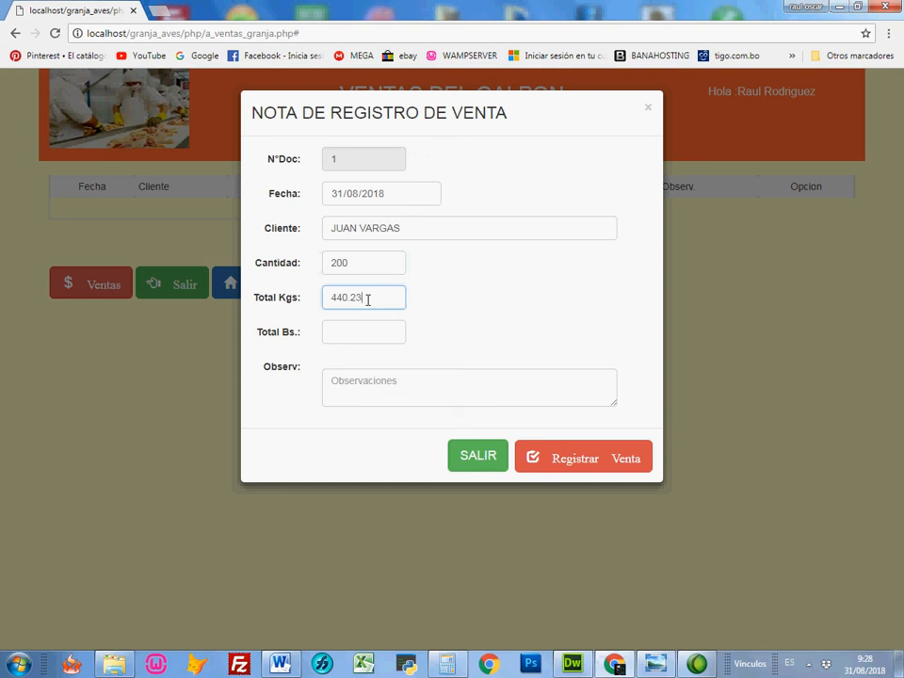
{"action": "left_click", "coordinate": [360, 328]}
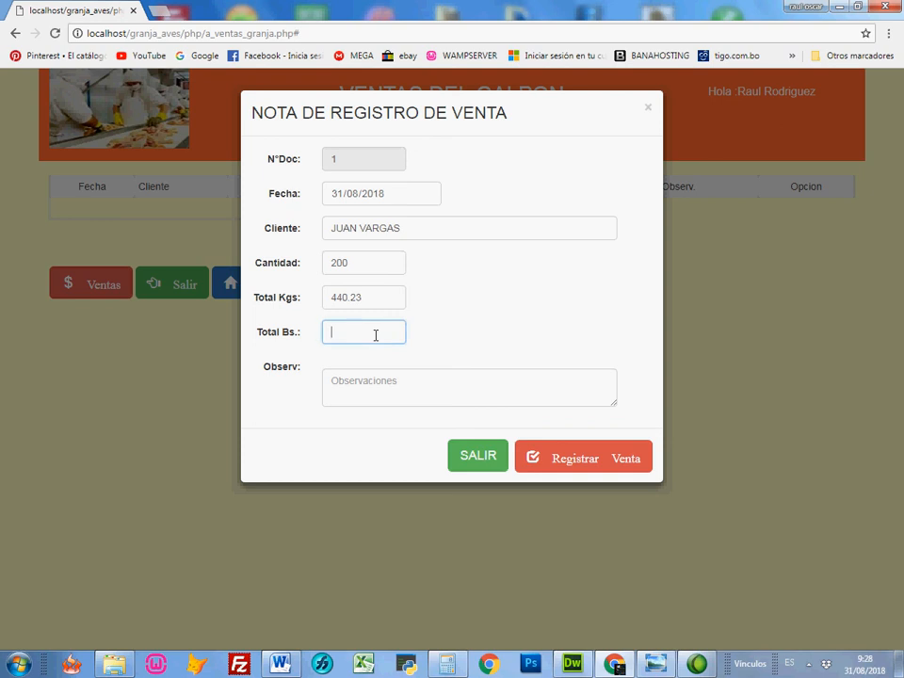
{"action": "left_click", "coordinate": [295, 313]}
{"action": "left_click", "coordinate": [344, 334]}
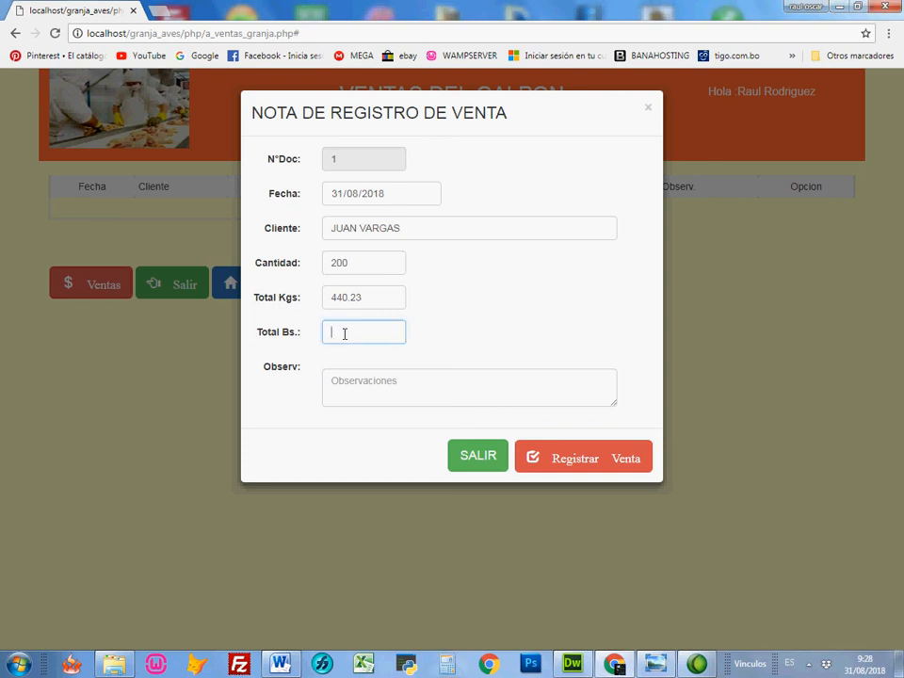
{"action": "left_click", "coordinate": [387, 384]}
{"action": "left_click", "coordinate": [569, 458]}
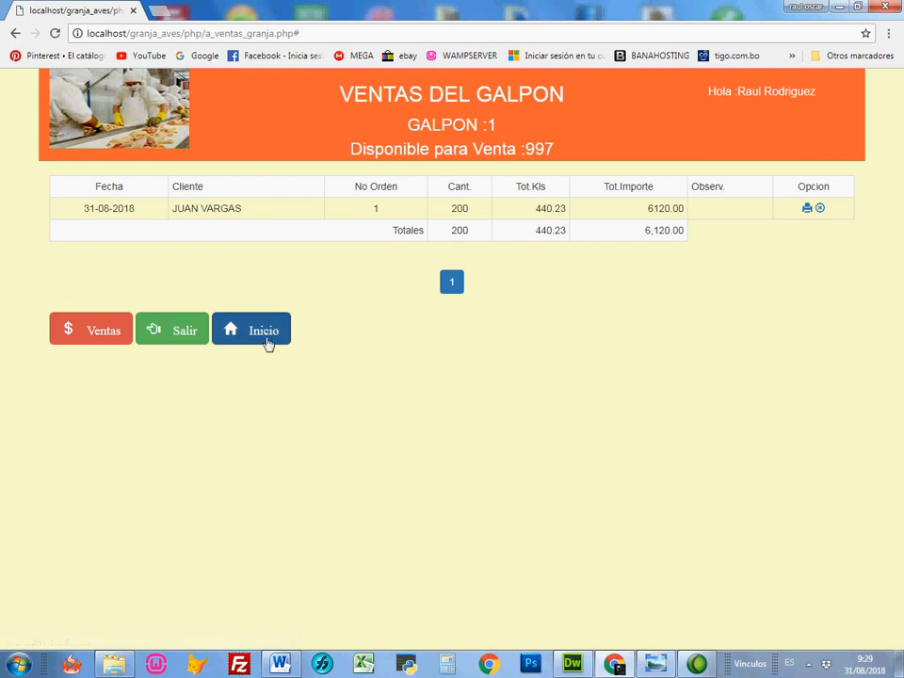
Step: Return to the home page and review galpon 1's total sales and utility
{"action": "left_click", "coordinate": [275, 341]}
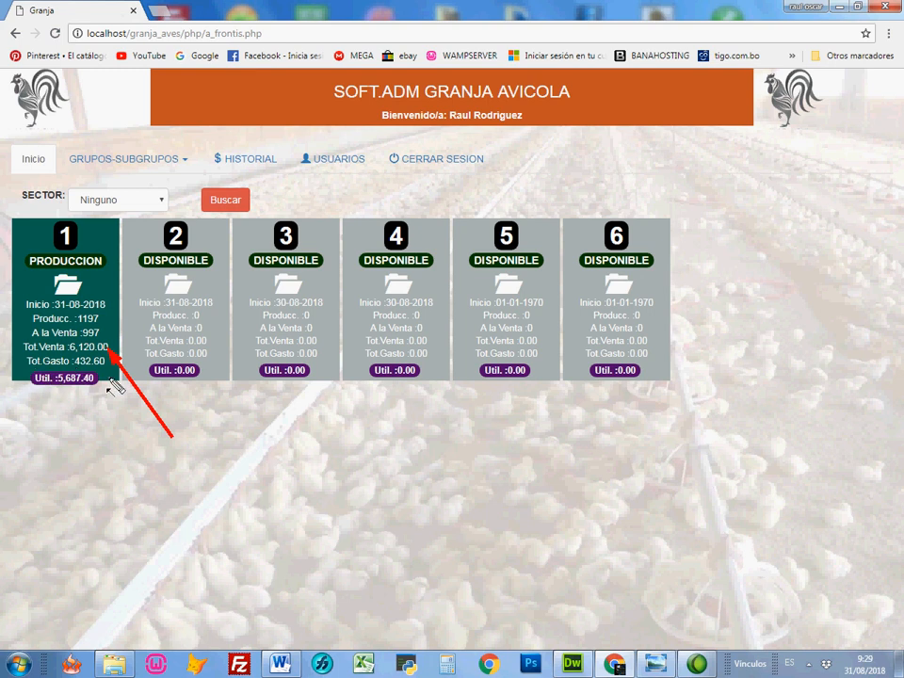
{"action": "left_click_drag", "start_coordinate": [149, 473], "coordinate": [75, 387]}
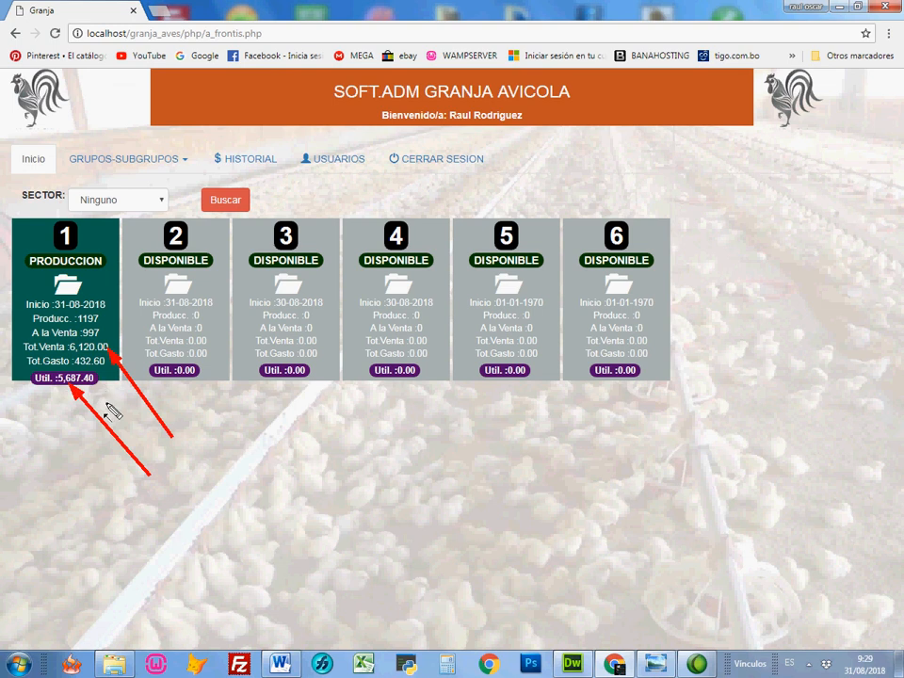
{"action": "key", "text": "Escape"}
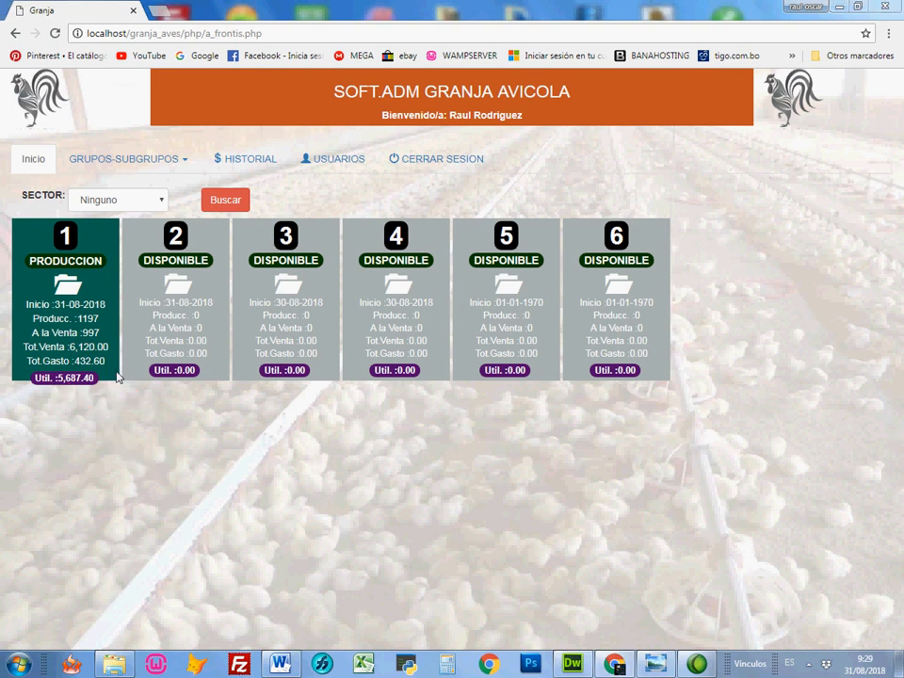
Step: Open galpon 1's status report and examine the sales quantity, total kilograms, total amount and total expenses in its general data
{"action": "left_click", "coordinate": [107, 300]}
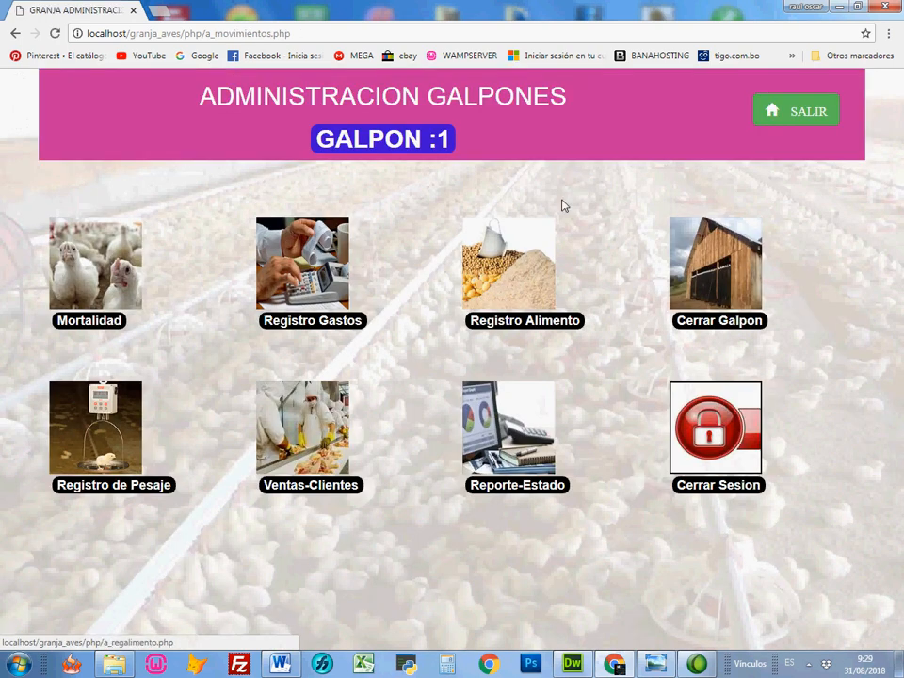
{"action": "left_click", "coordinate": [520, 490]}
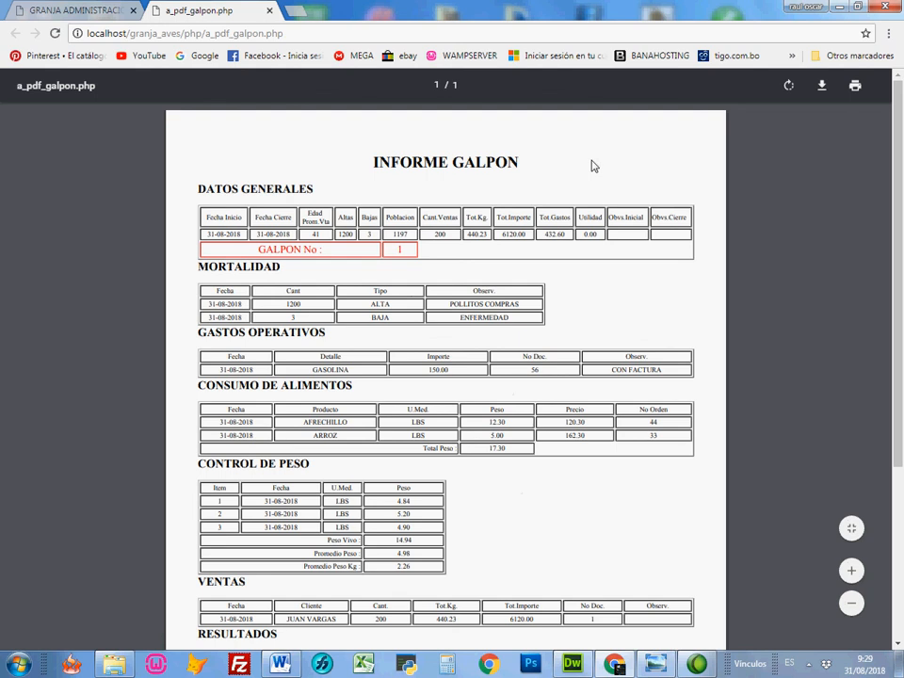
{"action": "key", "text": "ctrl+shift+d"}
{"action": "left_click_drag", "start_coordinate": [589, 153], "coordinate": [460, 213]}
{"action": "left_click_drag", "start_coordinate": [575, 178], "coordinate": [476, 233]}
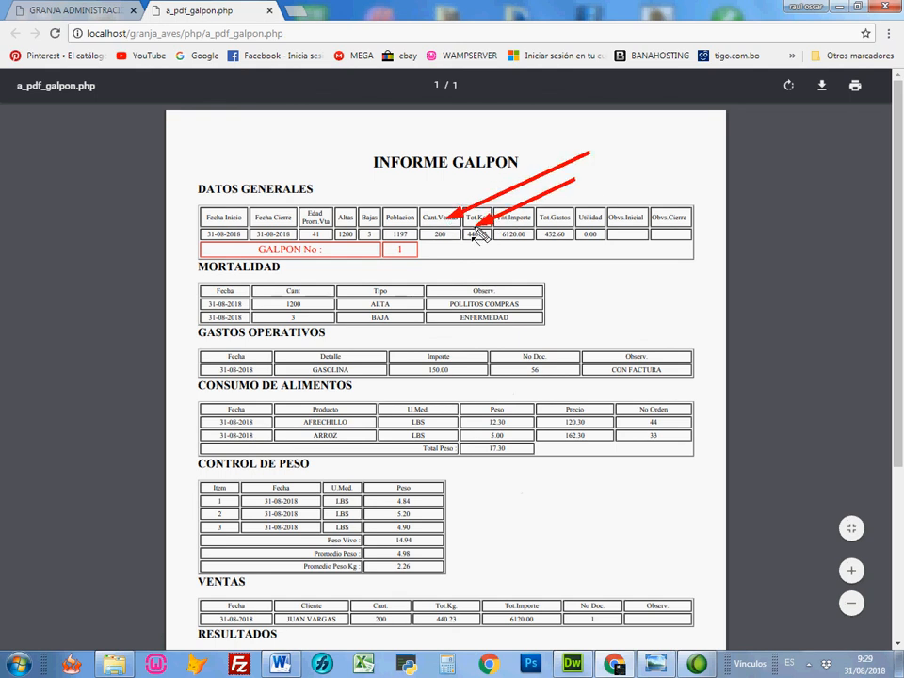
{"action": "left_click_drag", "start_coordinate": [597, 315], "coordinate": [514, 244]}
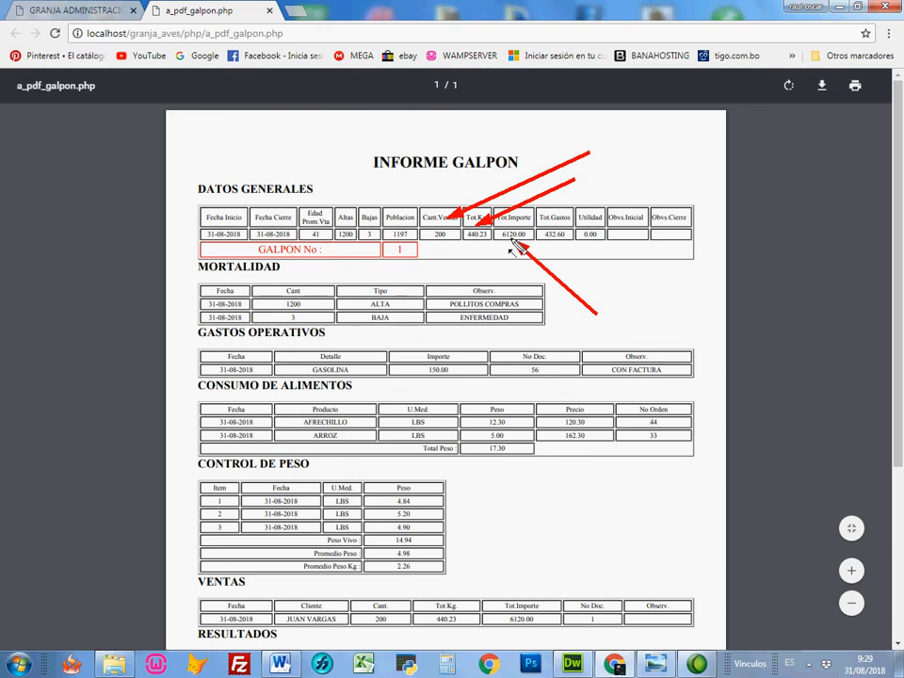
{"action": "left_click_drag", "start_coordinate": [602, 280], "coordinate": [554, 244]}
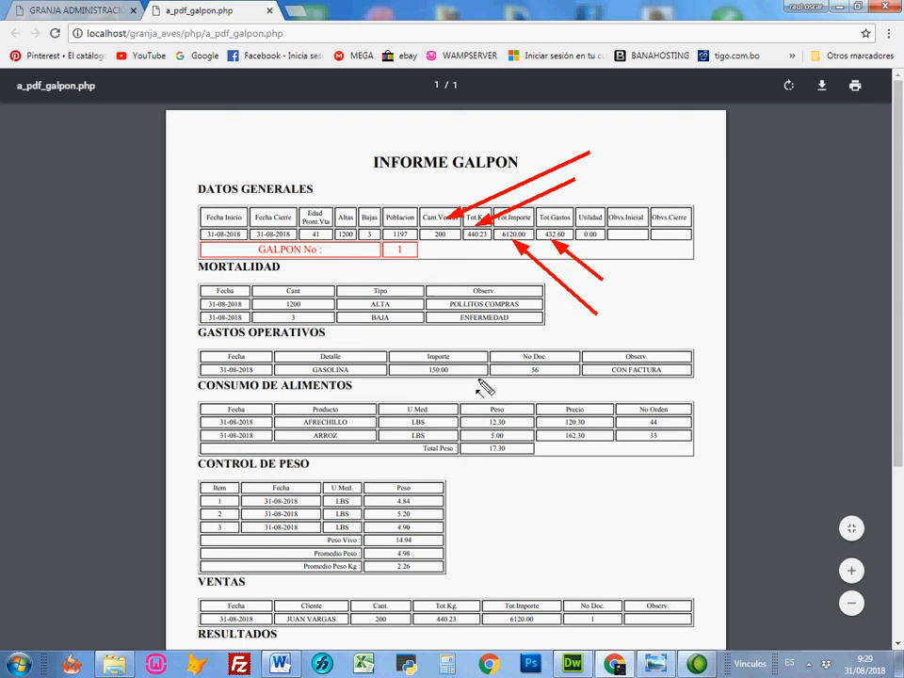
{"action": "key", "text": "Escape"}
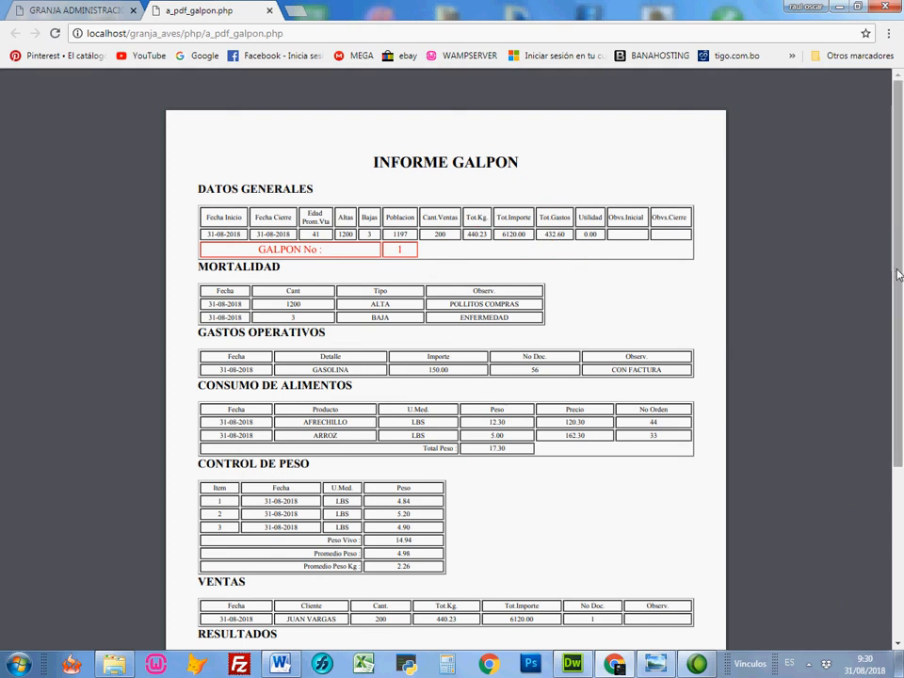
Step: Examine the report's mortality, food consumption, weight control and sales sections and the feed conversion result
{"action": "scroll", "coordinate": [886, 348], "scroll_direction": "down", "scroll_amount": 2}
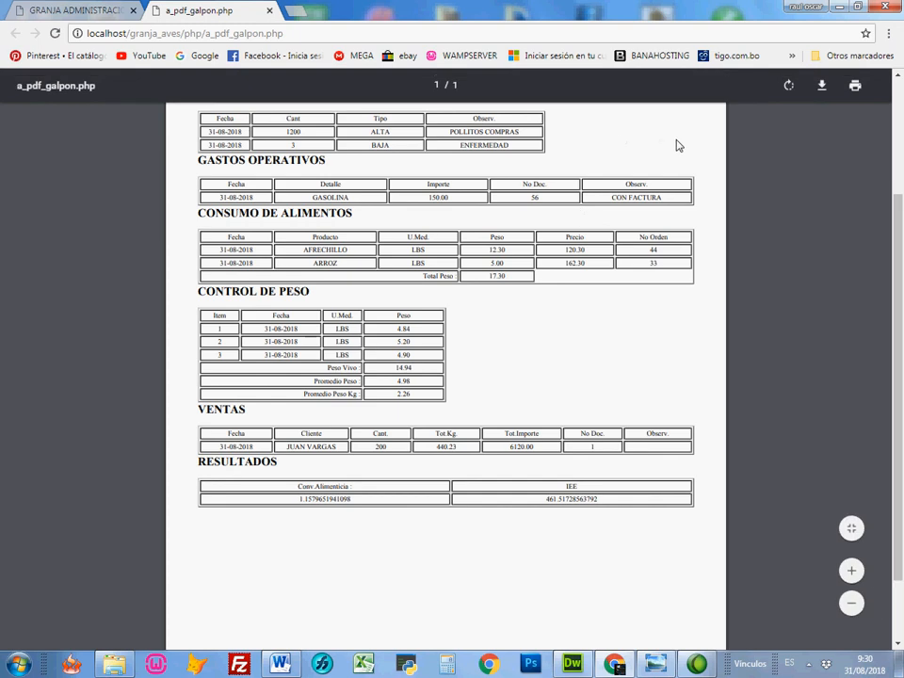
{"action": "mouse_move", "coordinate": [682, 138]}
{"action": "left_mouse_down"}
{"action": "mouse_move", "coordinate": [324, 143]}
{"action": "mouse_move", "coordinate": [367, 146]}
{"action": "left_mouse_up"}
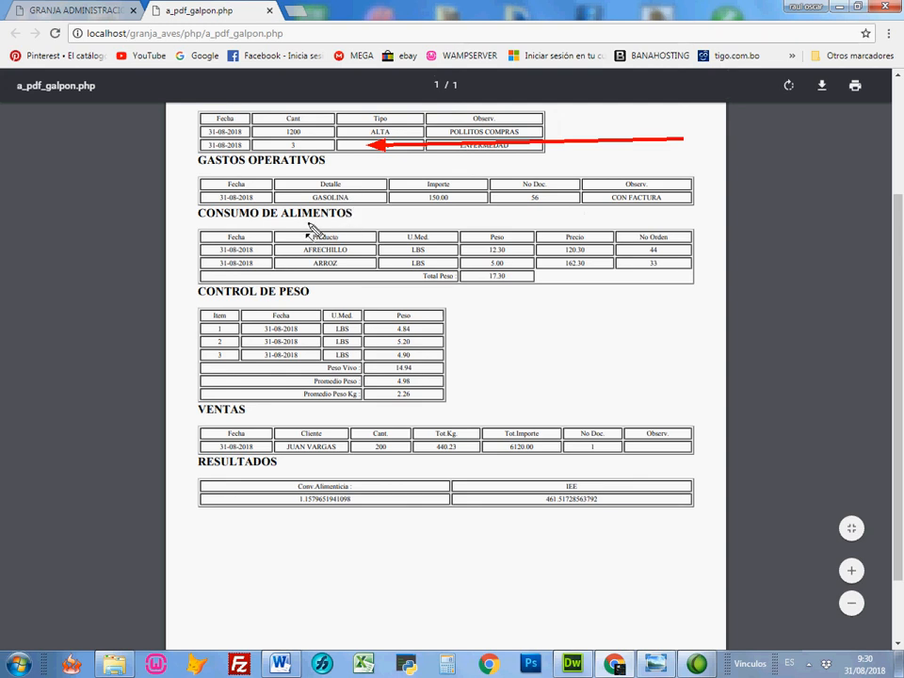
{"action": "left_click_drag", "start_coordinate": [607, 324], "coordinate": [437, 264]}
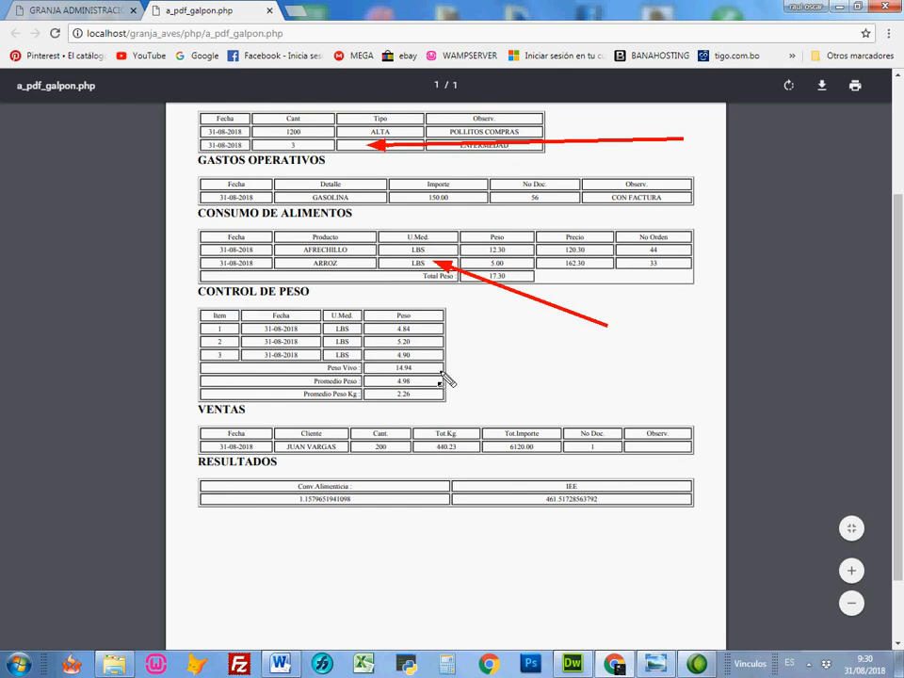
{"action": "left_click_drag", "start_coordinate": [538, 388], "coordinate": [393, 347]}
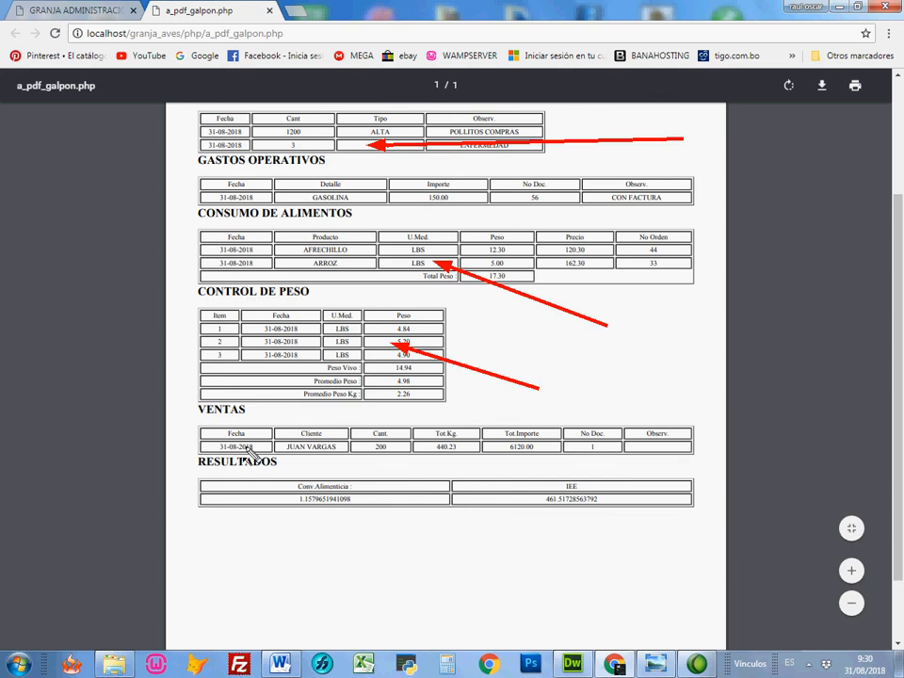
{"action": "mouse_move", "coordinate": [663, 381]}
{"action": "left_mouse_down"}
{"action": "mouse_move", "coordinate": [581, 427]}
{"action": "mouse_move", "coordinate": [529, 433]}
{"action": "left_mouse_up"}
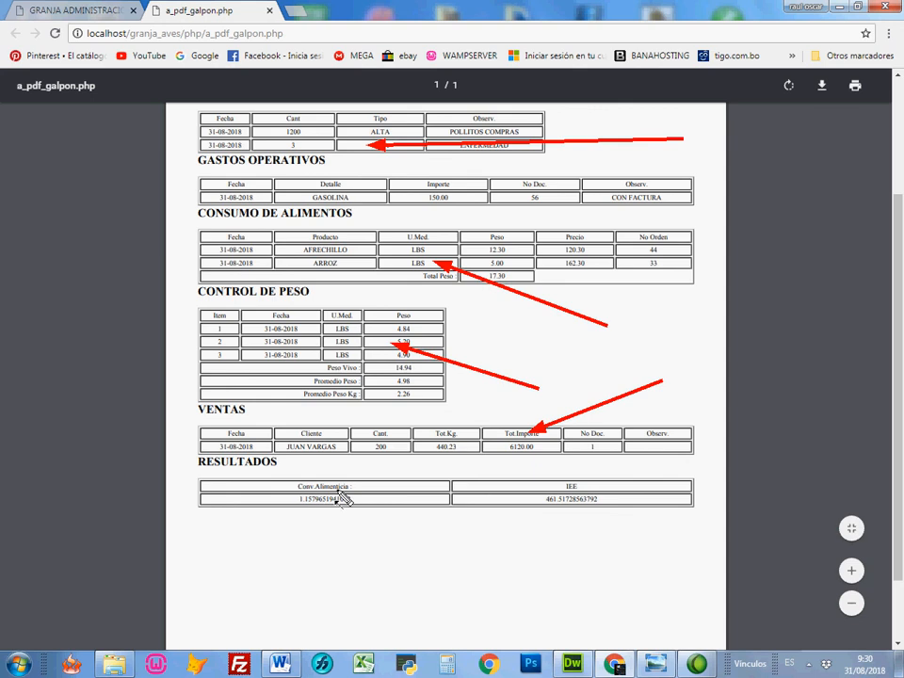
{"action": "left_click_drag", "start_coordinate": [396, 564], "coordinate": [346, 517]}
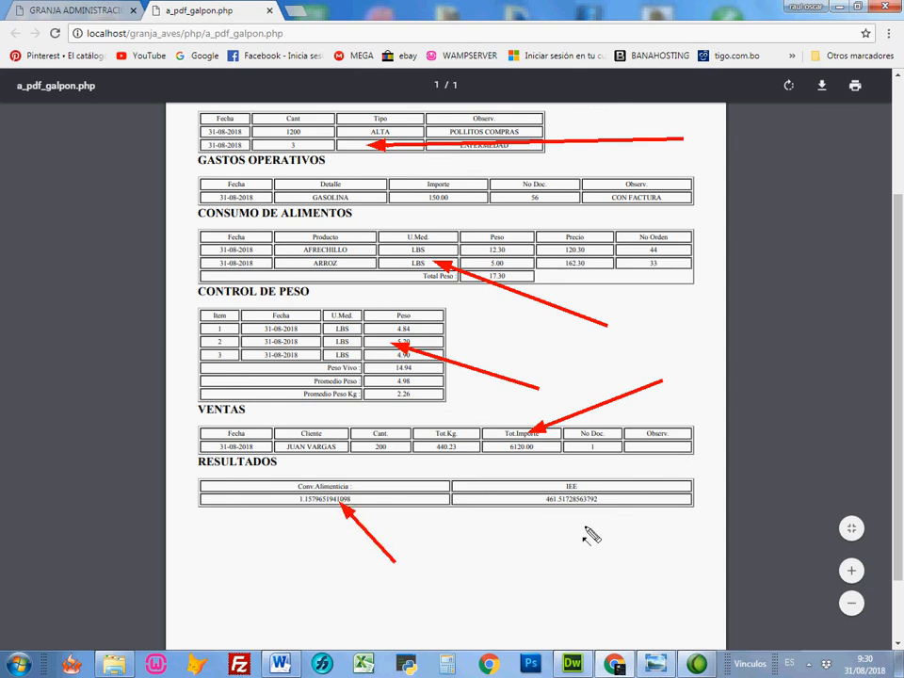
{"action": "key", "text": "Escape"}
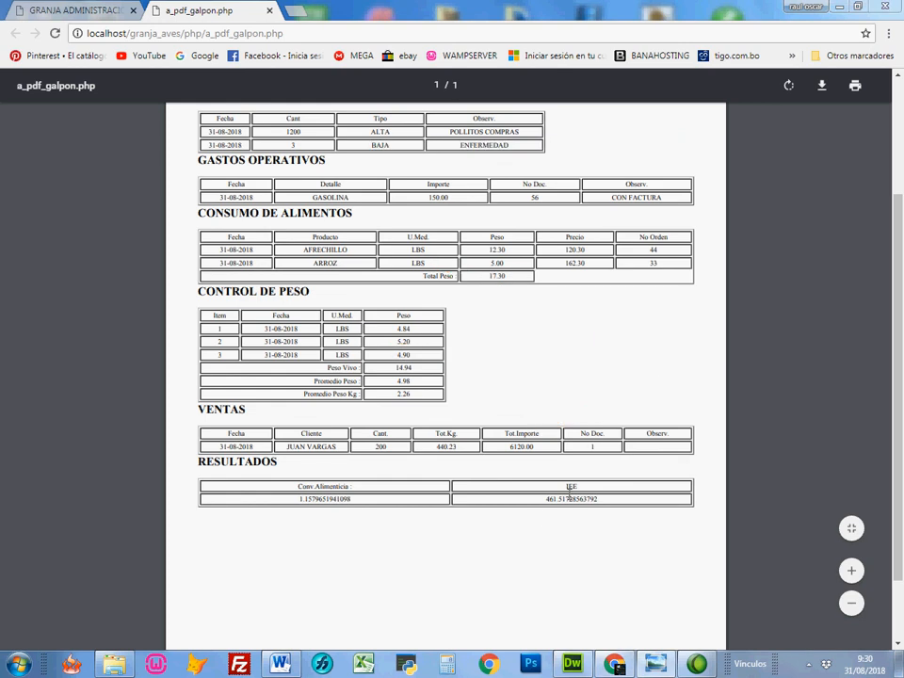
Step: Examine the report's IEE result and galpon number, and close the report
{"action": "key", "text": "ctrl+2"}
{"action": "left_click_drag", "start_coordinate": [624, 591], "coordinate": [576, 516]}
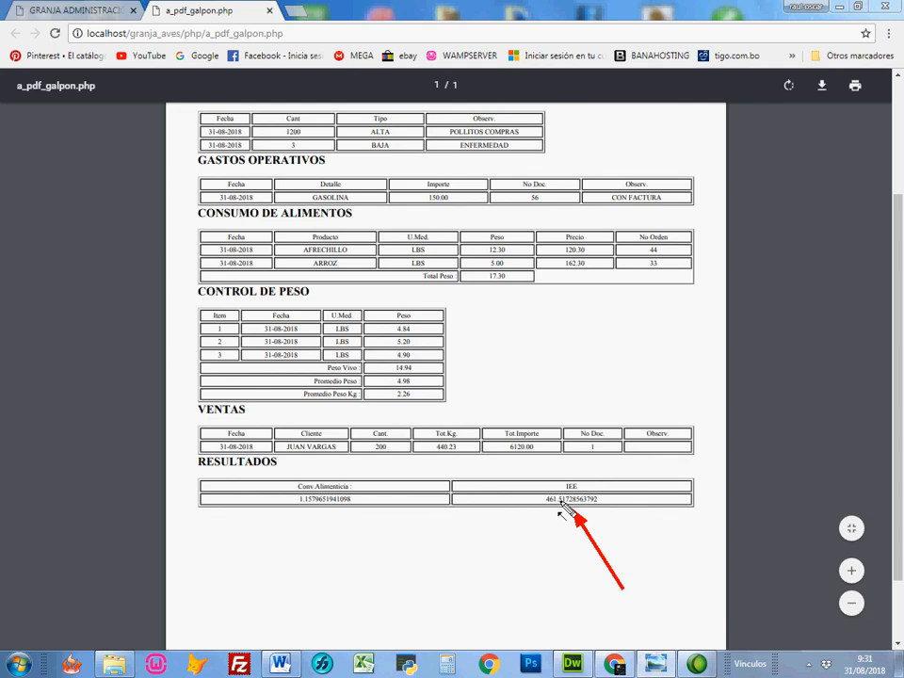
{"action": "key", "text": "Escape"}
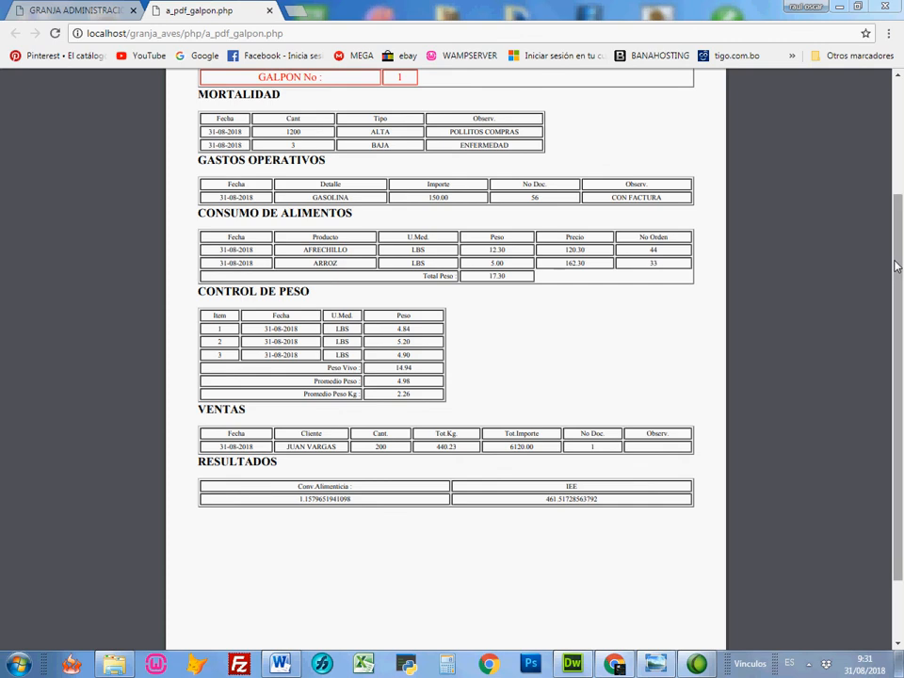
{"action": "left_click_drag", "start_coordinate": [895, 260], "coordinate": [684, 187]}
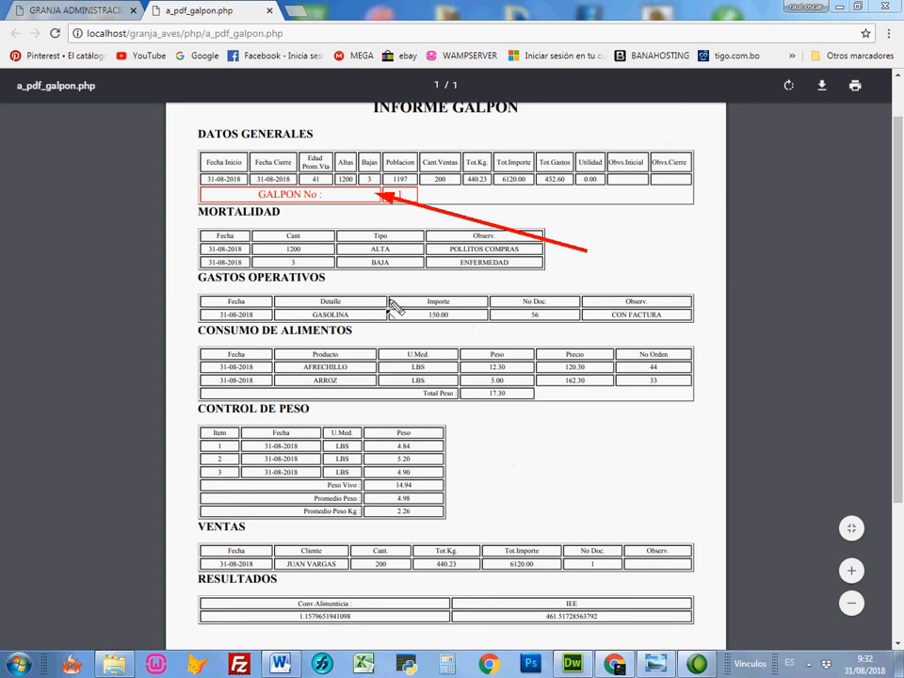
{"action": "key", "text": "Escape"}
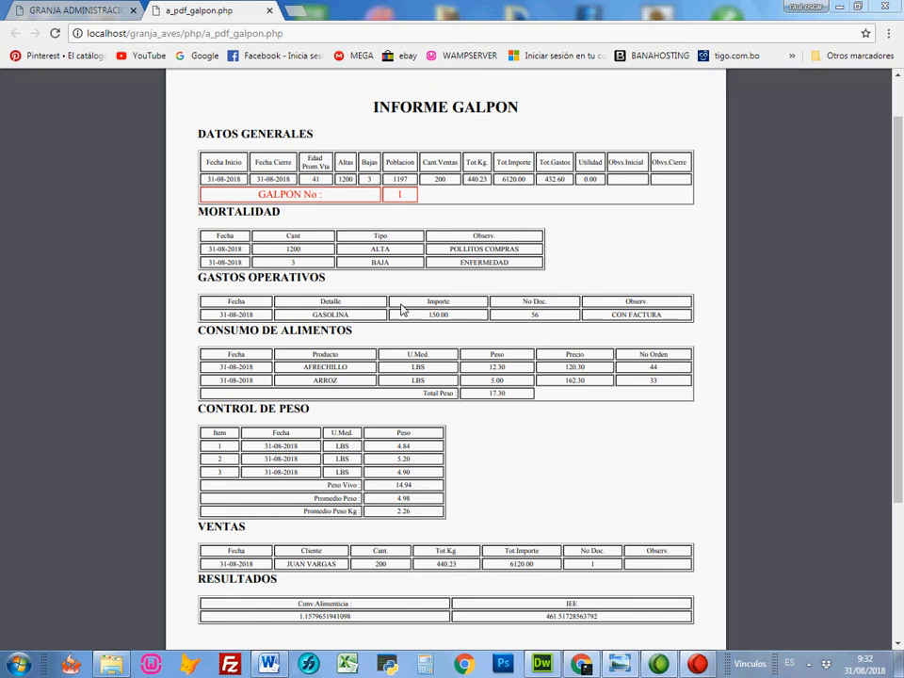
{"action": "left_click", "coordinate": [270, 11]}
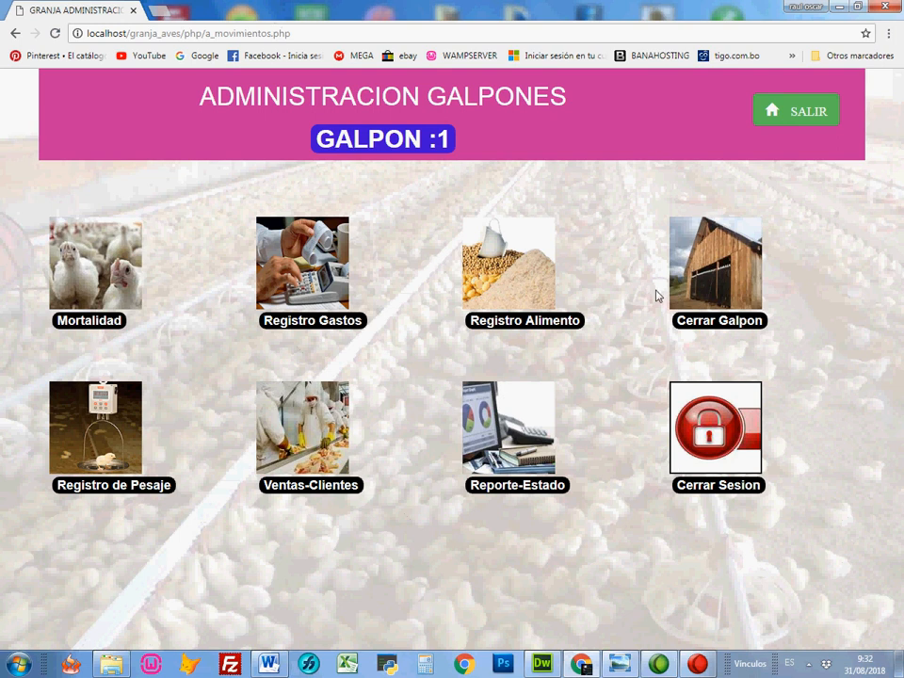
Step: Open galpon 3 for production with an average sale age of 45 days, and view its administration page before returning home
{"action": "left_click", "coordinate": [800, 113]}
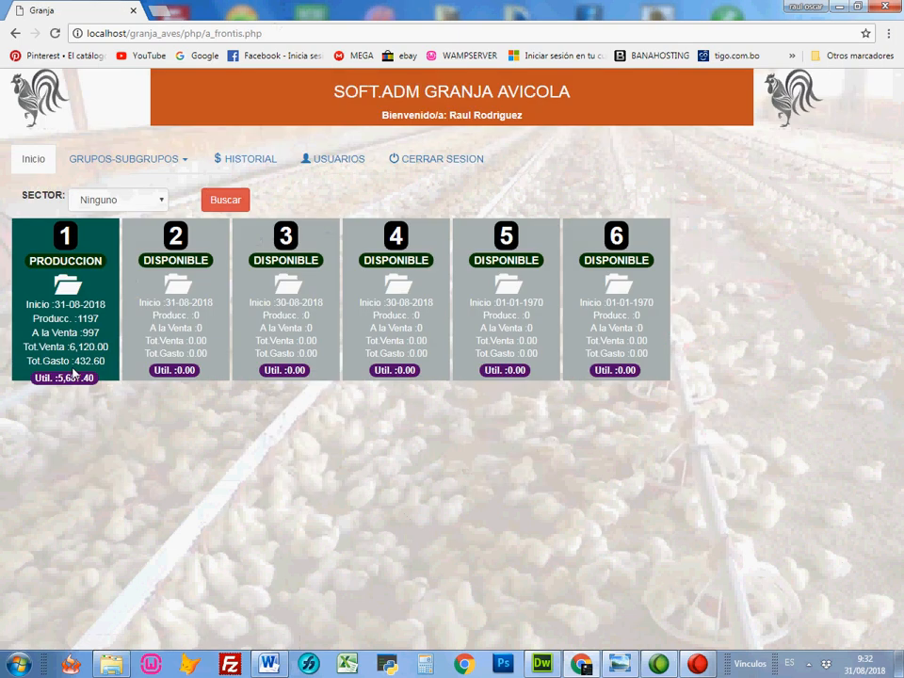
{"action": "left_click", "coordinate": [284, 287]}
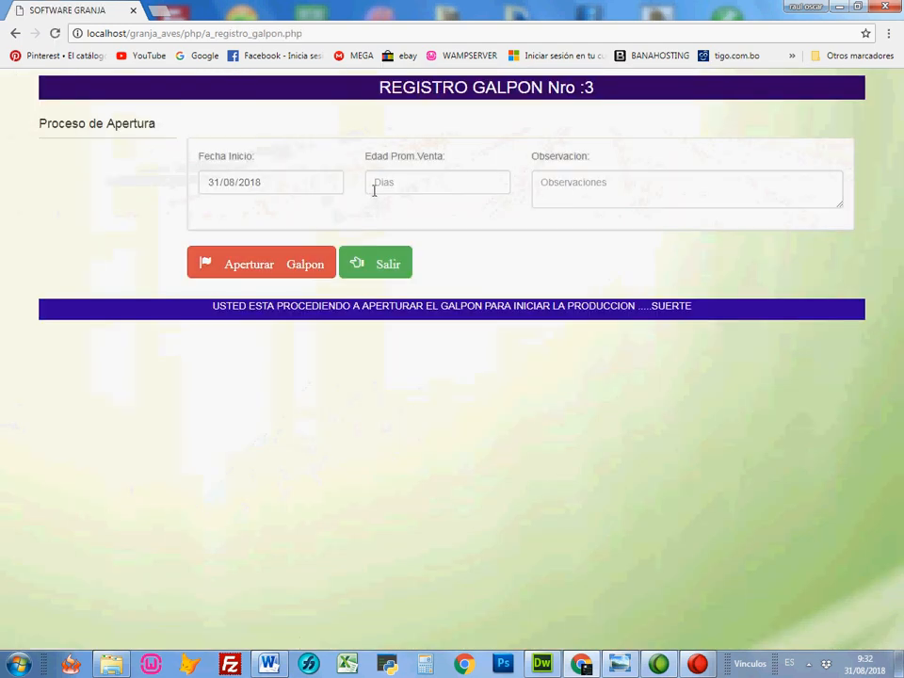
{"action": "left_click", "coordinate": [455, 182]}
{"action": "type", "text": "45"}
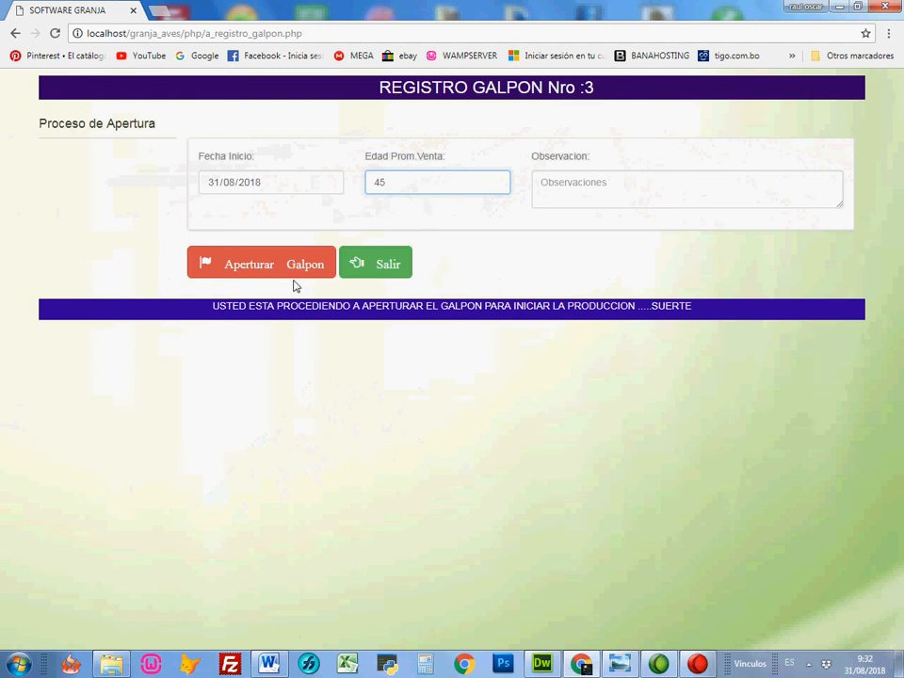
{"action": "left_click", "coordinate": [296, 268]}
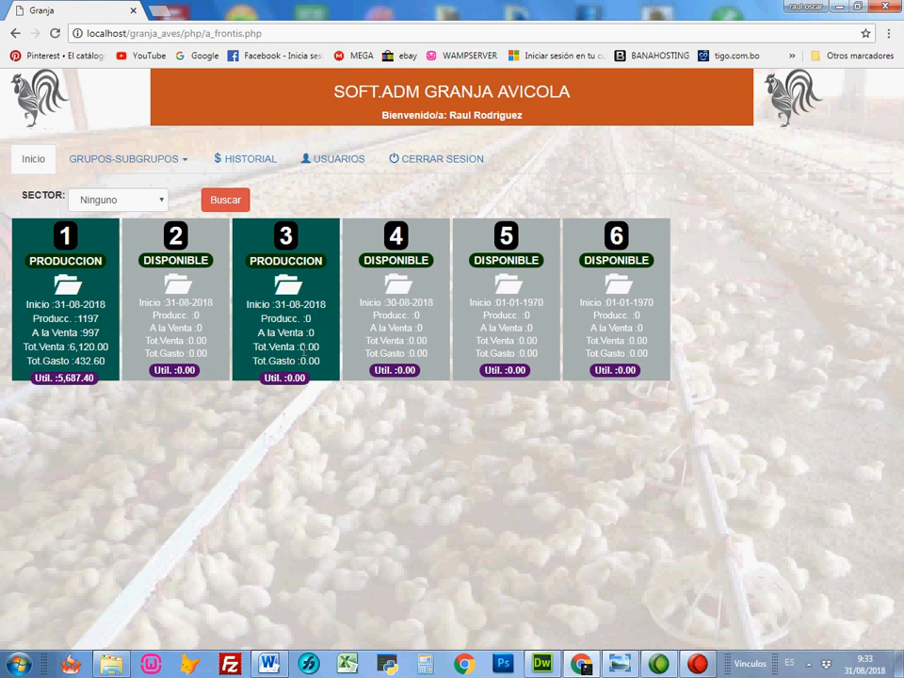
{"action": "left_click", "coordinate": [288, 288]}
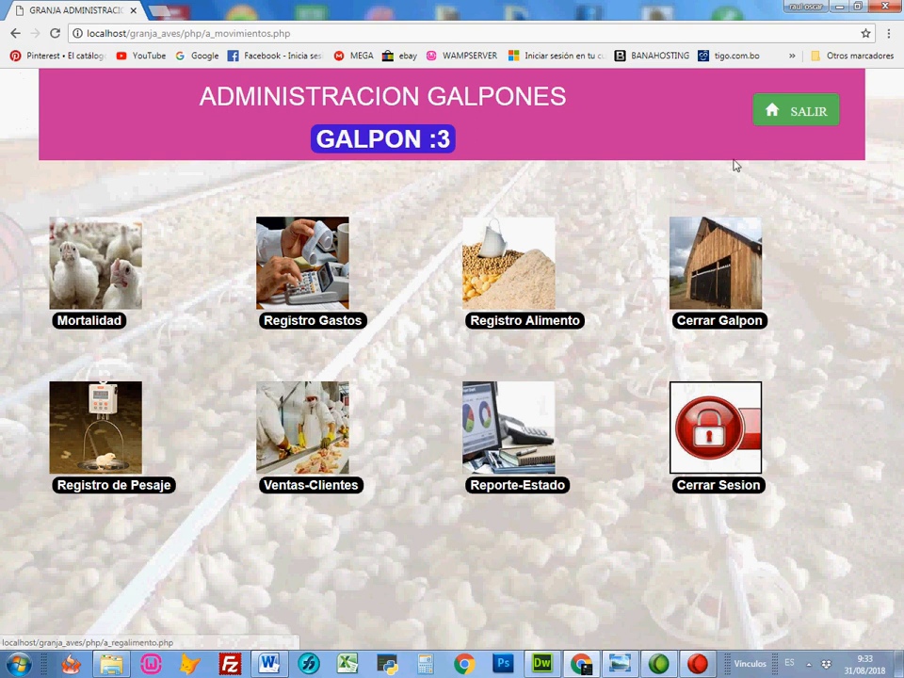
{"action": "left_click", "coordinate": [784, 118]}
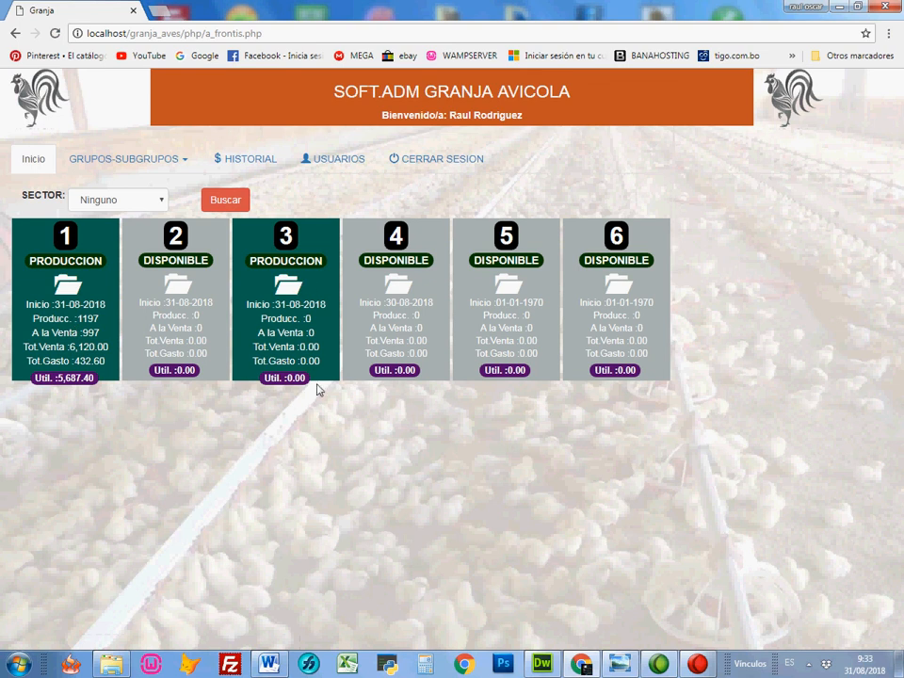
Step: Find the galpones of sector CIELITO and open galpon 102 for production with an average sale age of 43 days
{"action": "left_click", "coordinate": [160, 205]}
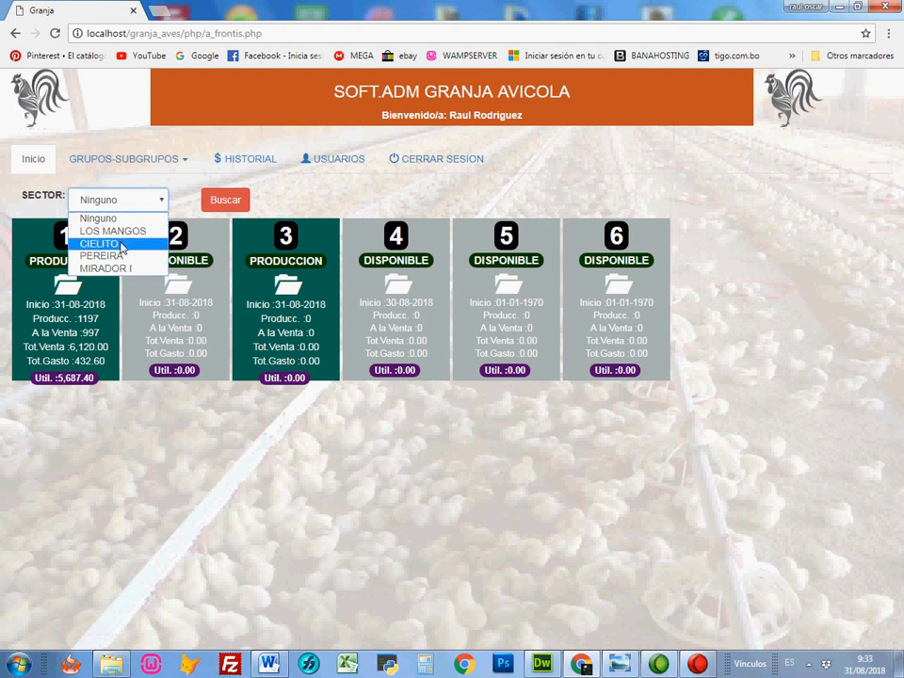
{"action": "left_click", "coordinate": [122, 245]}
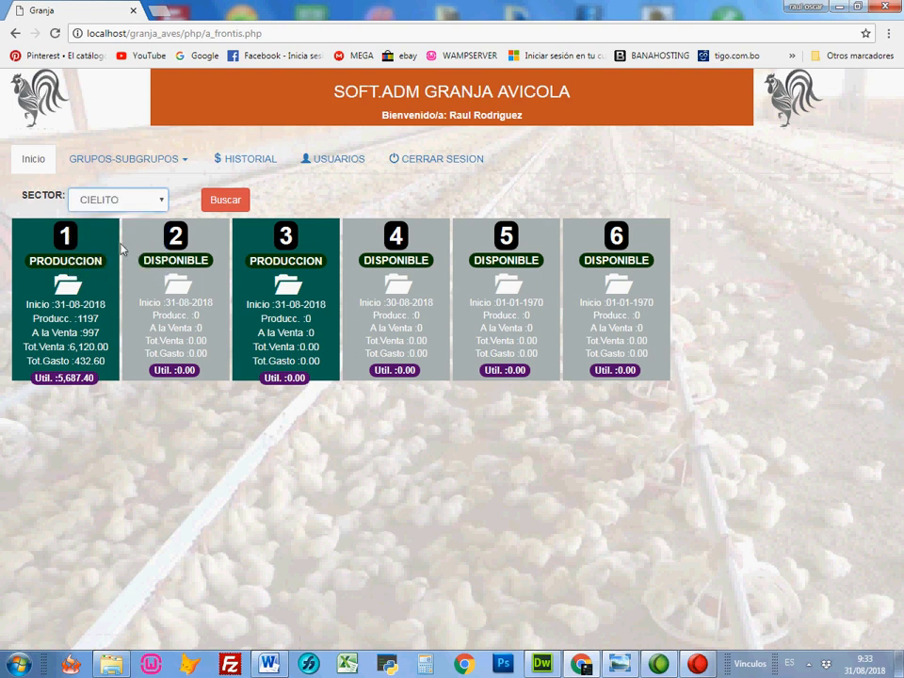
{"action": "left_click", "coordinate": [216, 202]}
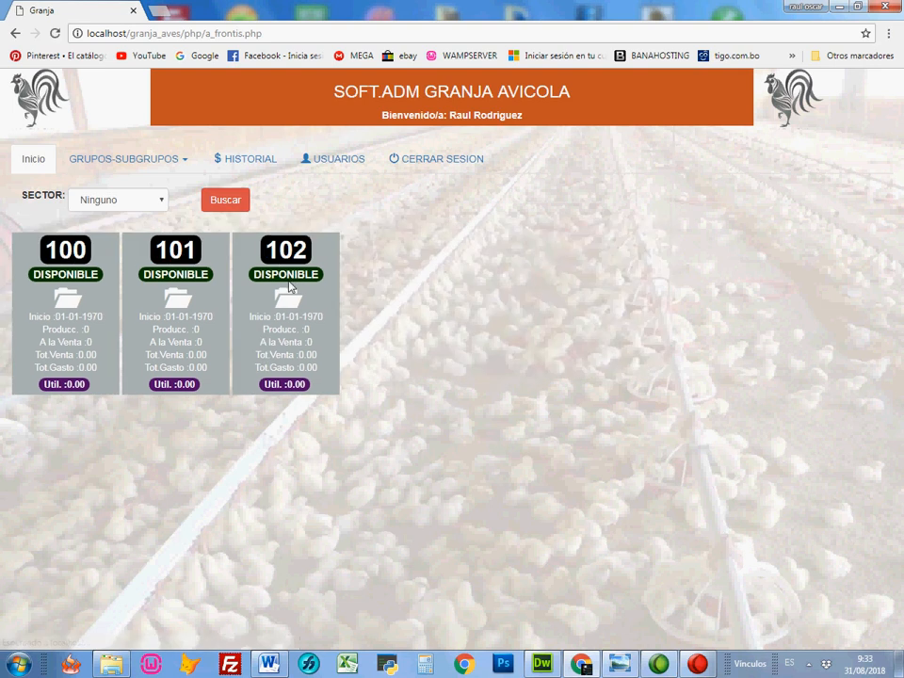
{"action": "left_click", "coordinate": [287, 298]}
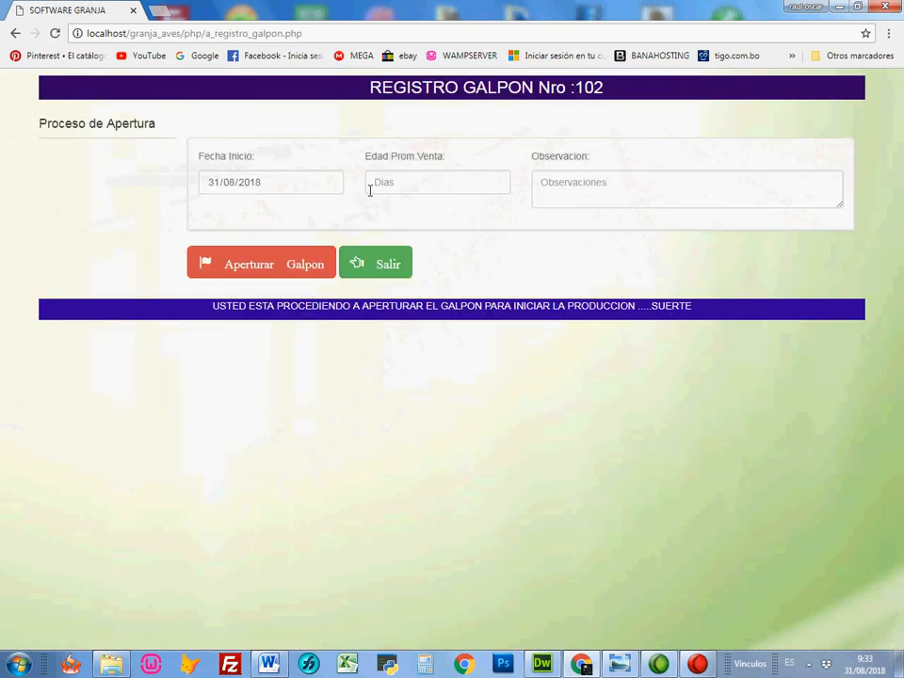
{"action": "left_click", "coordinate": [388, 182]}
{"action": "type", "text": "43"}
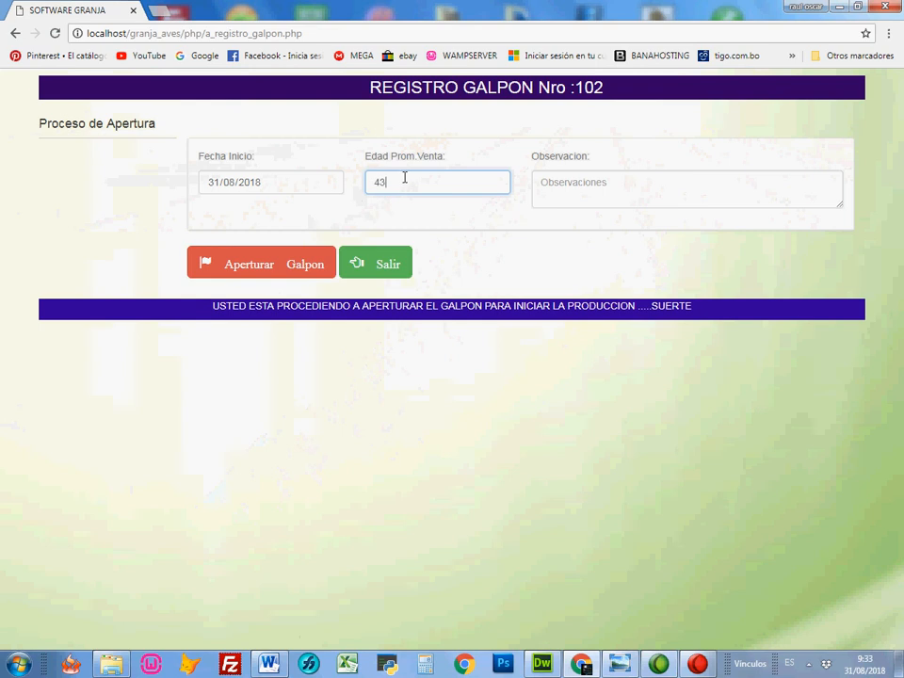
{"action": "left_click", "coordinate": [262, 262]}
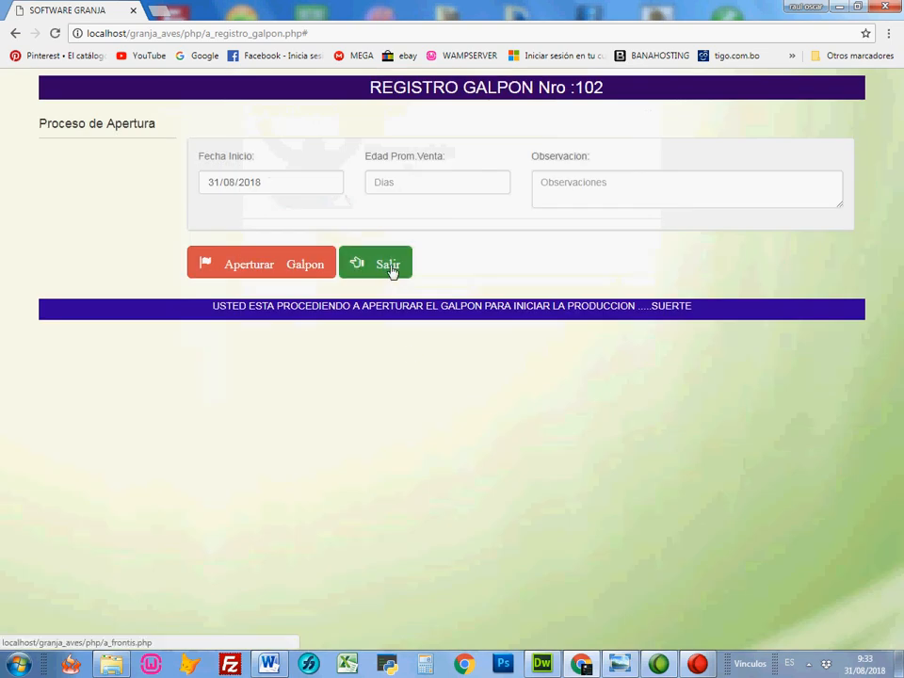
{"action": "left_click", "coordinate": [390, 267]}
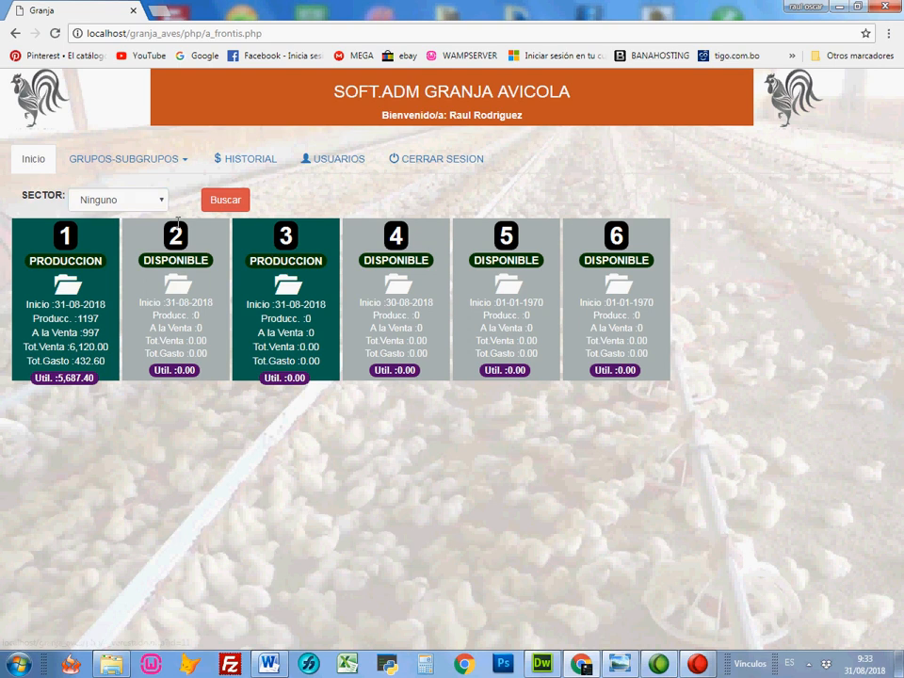
Step: Search sector CIELITO again and enter galpon 102's administration page
{"action": "left_click", "coordinate": [120, 200]}
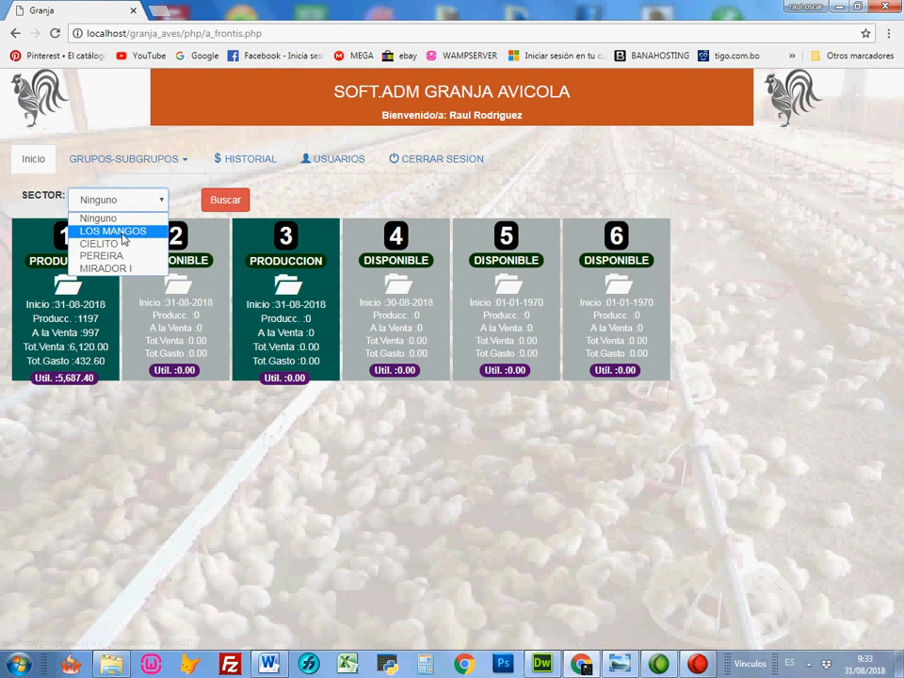
{"action": "left_click", "coordinate": [132, 248]}
{"action": "left_click", "coordinate": [233, 202]}
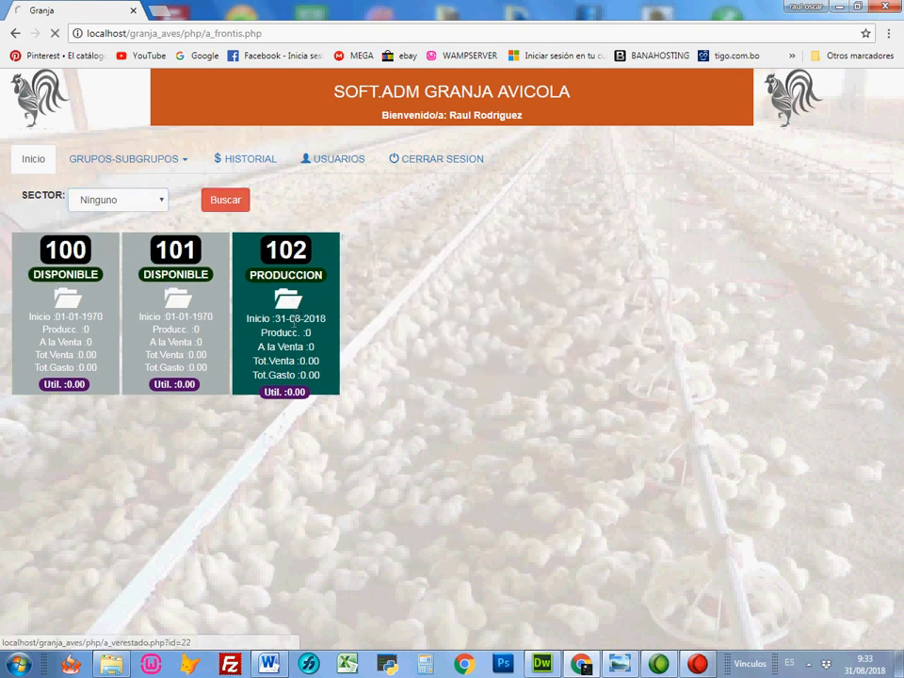
{"action": "left_click", "coordinate": [287, 299]}
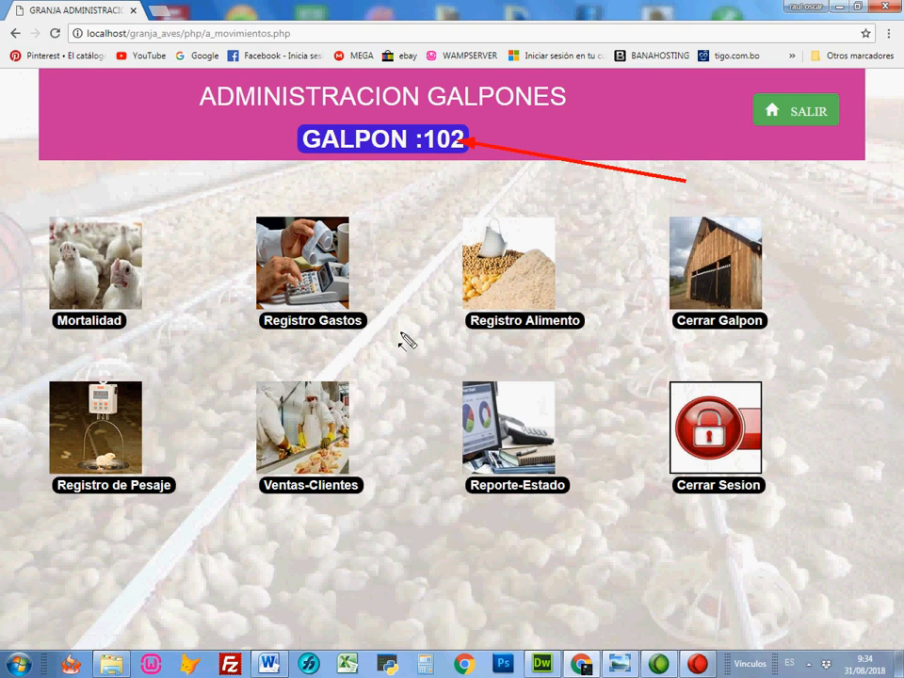
Step: Examine galpon 102's number and its mortality, expense, feed, weighing, sales and report options, and return to the home page
{"action": "mouse_move", "coordinate": [400, 334]}
{"action": "left_mouse_down"}
{"action": "mouse_move", "coordinate": [414, 222]}
{"action": "mouse_move", "coordinate": [435, 164]}
{"action": "left_mouse_up"}
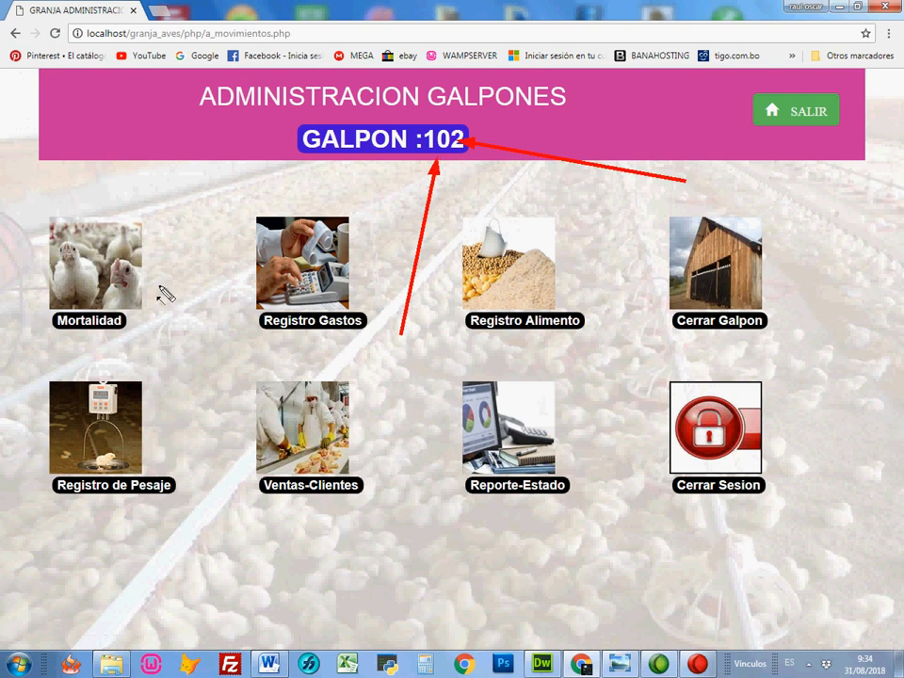
{"action": "left_click_drag", "start_coordinate": [169, 365], "coordinate": [148, 329]}
{"action": "left_click_drag", "start_coordinate": [254, 360], "coordinate": [263, 328]}
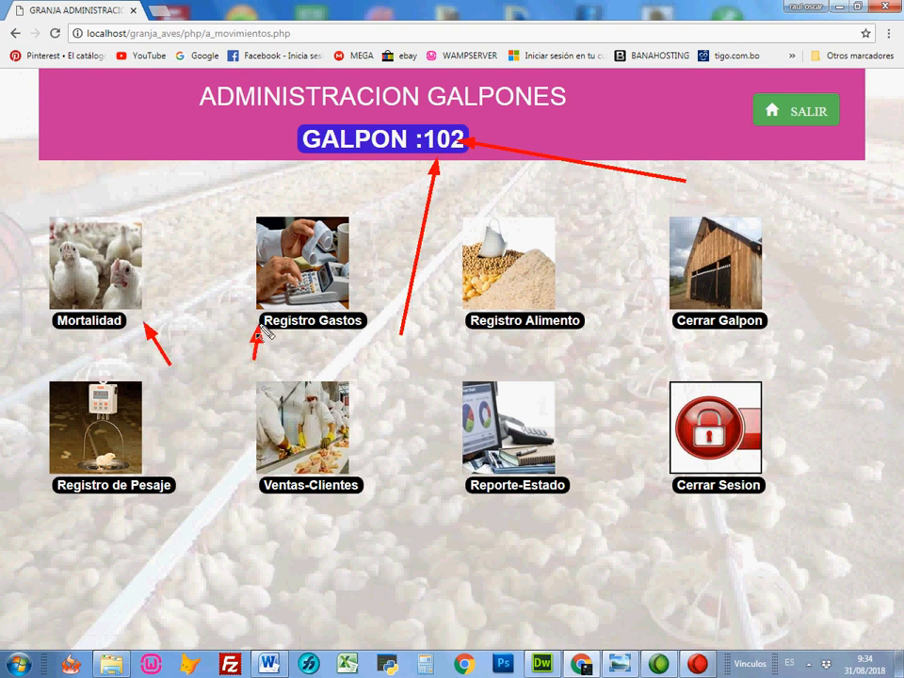
{"action": "left_click_drag", "start_coordinate": [432, 361], "coordinate": [471, 325]}
{"action": "left_click_drag", "start_coordinate": [120, 544], "coordinate": [109, 490]}
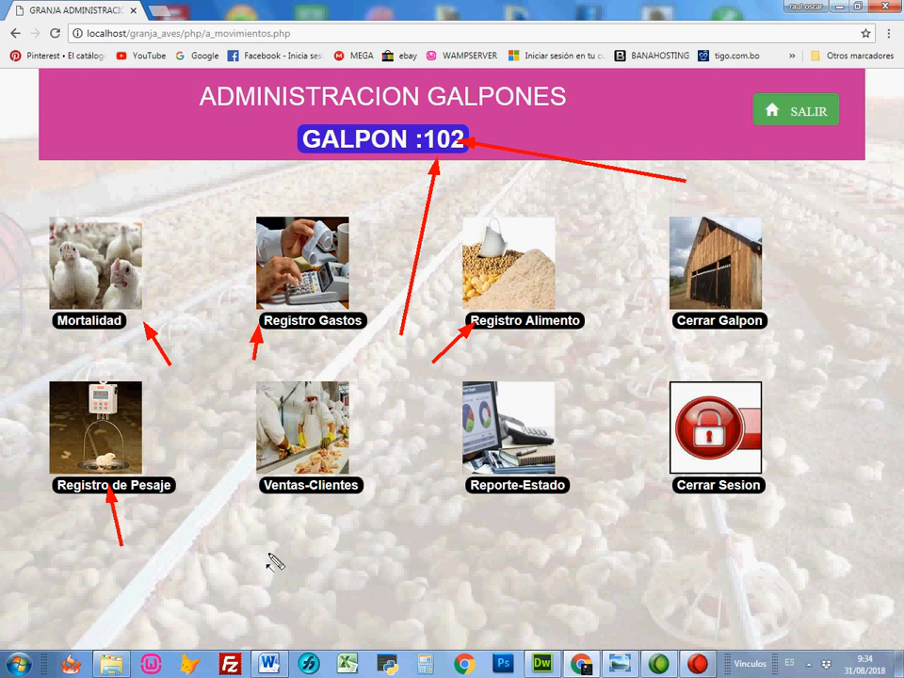
{"action": "left_click_drag", "start_coordinate": [290, 557], "coordinate": [303, 469]}
{"action": "left_click_drag", "start_coordinate": [508, 555], "coordinate": [515, 473]}
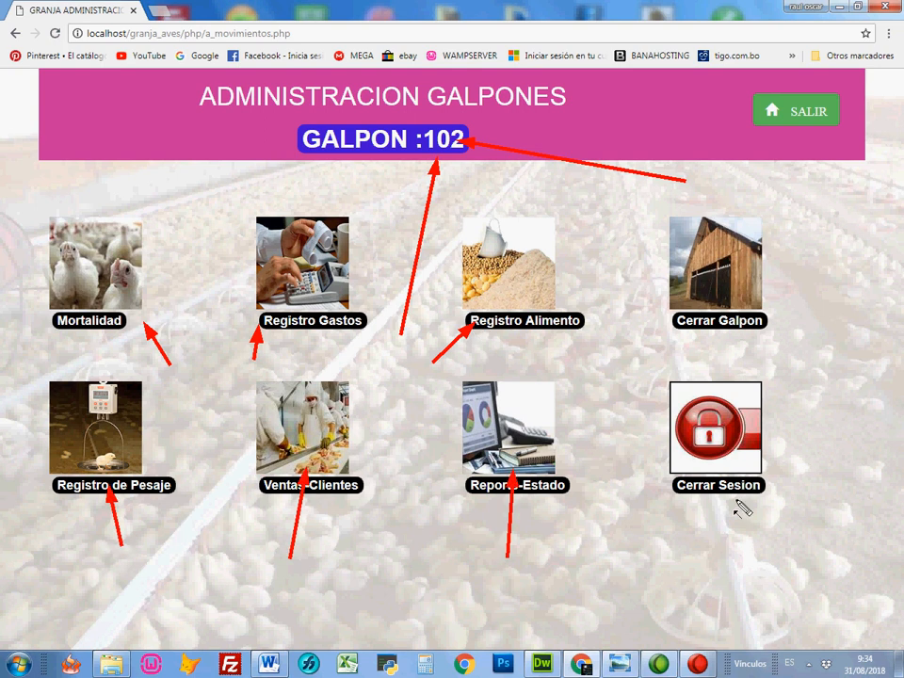
{"action": "key", "text": "Escape"}
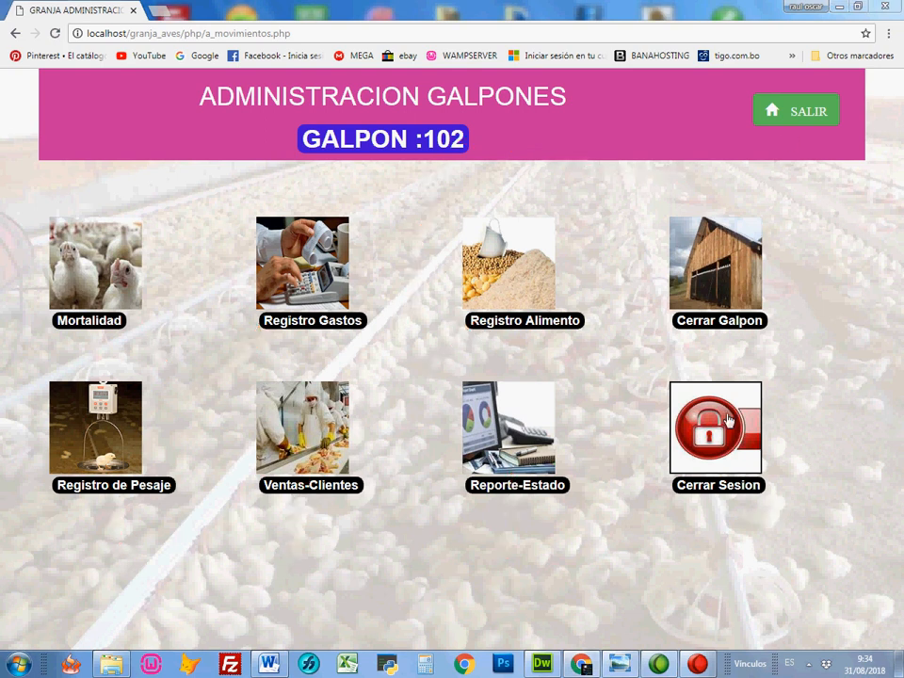
{"action": "left_click", "coordinate": [796, 111]}
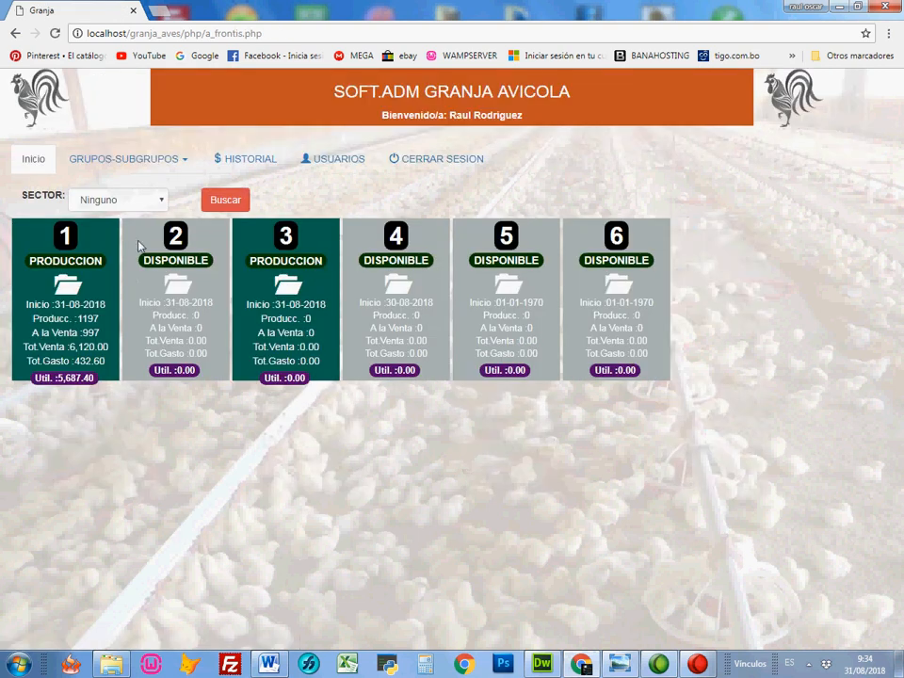
Step: Close galpon 1's production with date 31/08/2018 and the observation SIN NOVEDAD, and return to the home page
{"action": "left_click", "coordinate": [59, 293]}
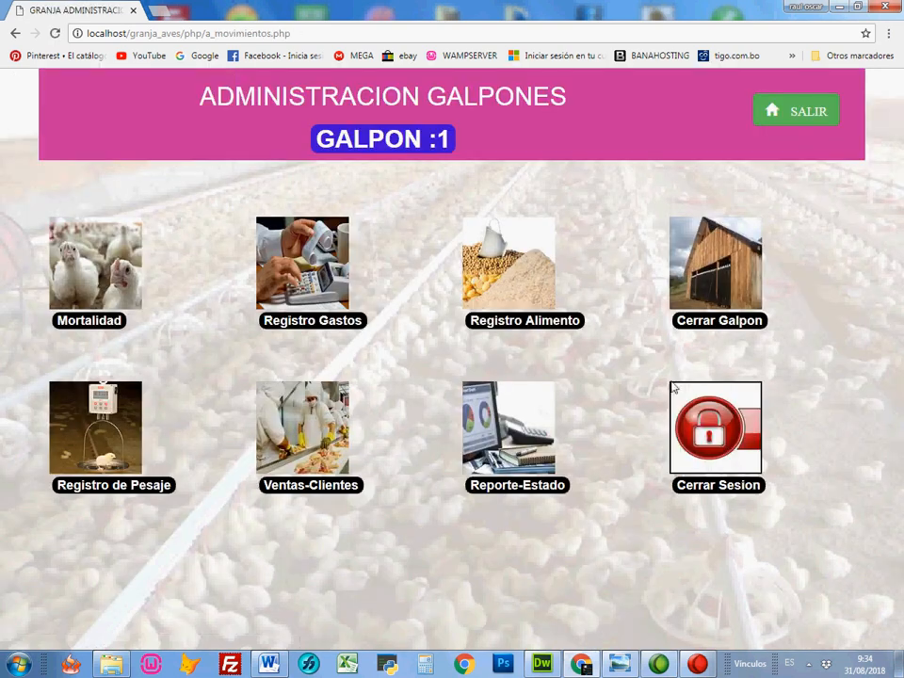
{"action": "left_click", "coordinate": [728, 330]}
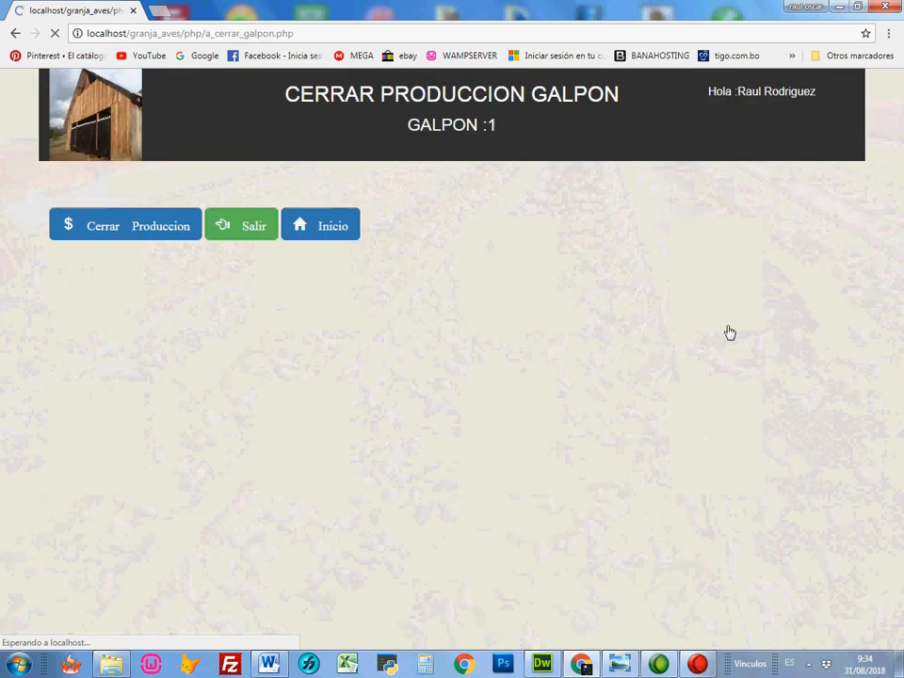
{"action": "left_click", "coordinate": [150, 232]}
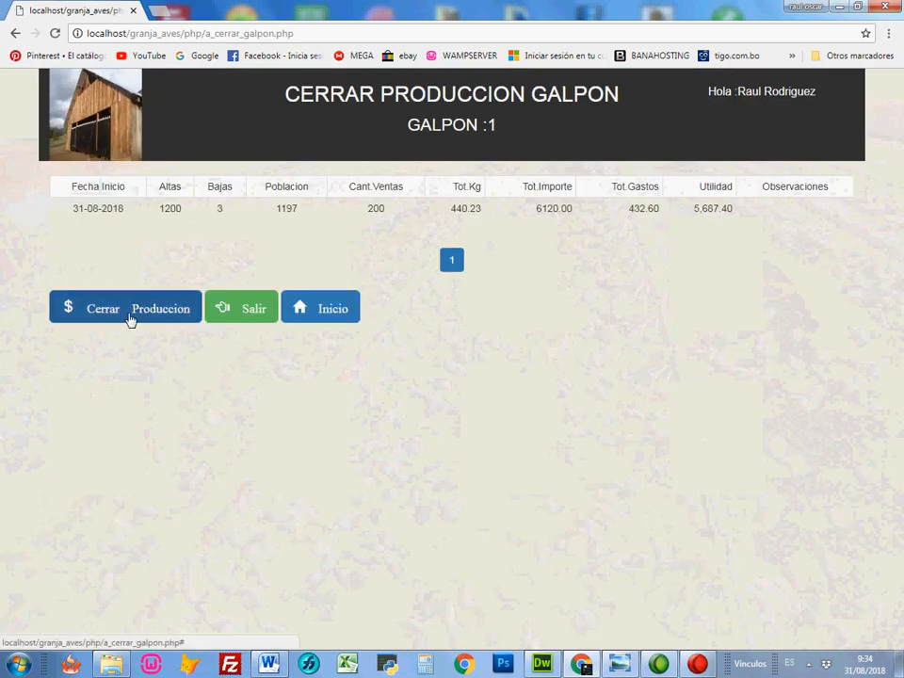
{"action": "left_click", "coordinate": [129, 316]}
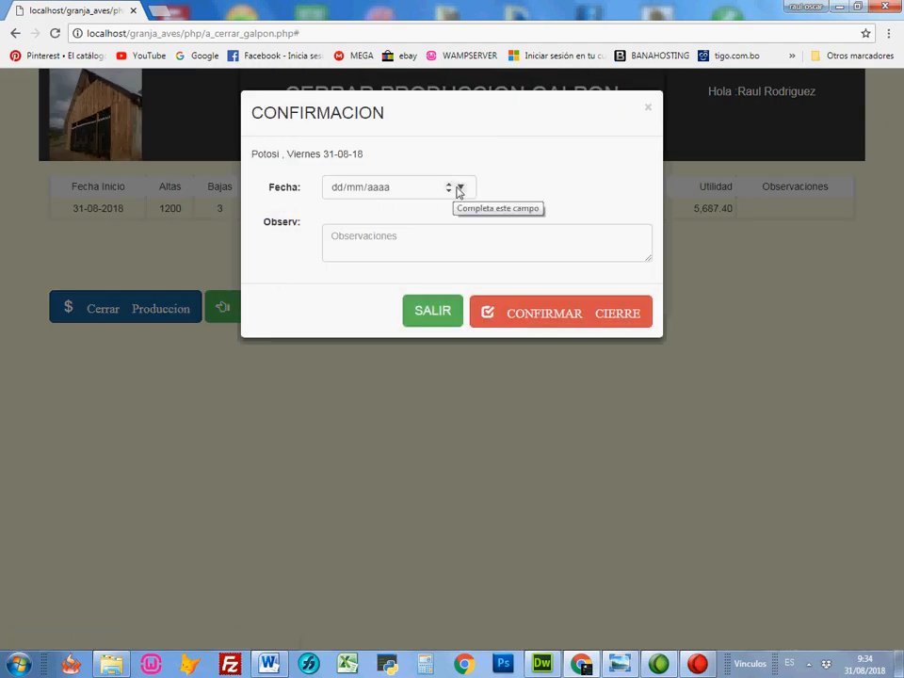
{"action": "left_click", "coordinate": [461, 188]}
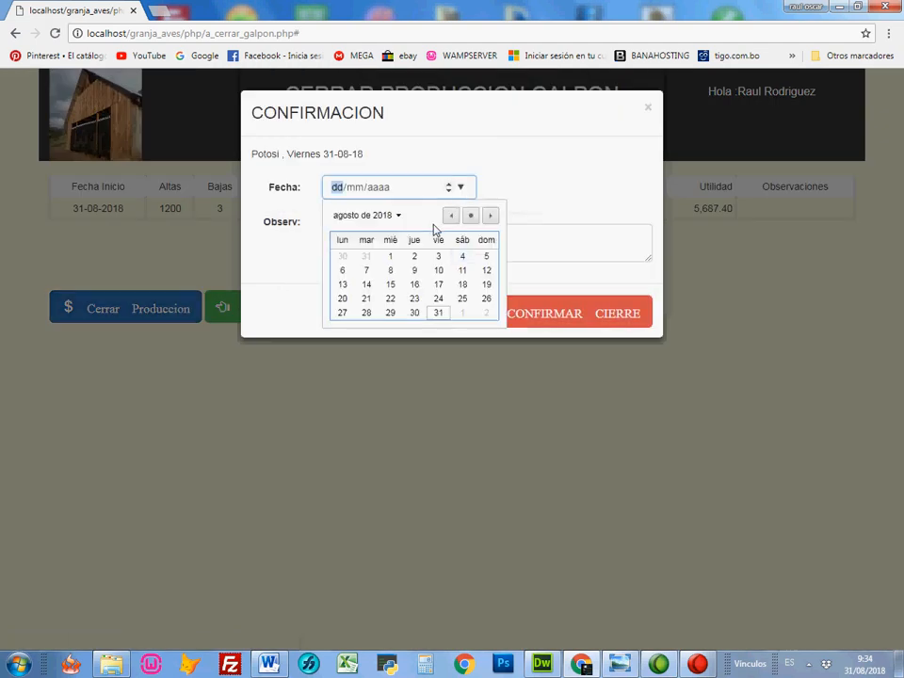
{"action": "left_click", "coordinate": [439, 313]}
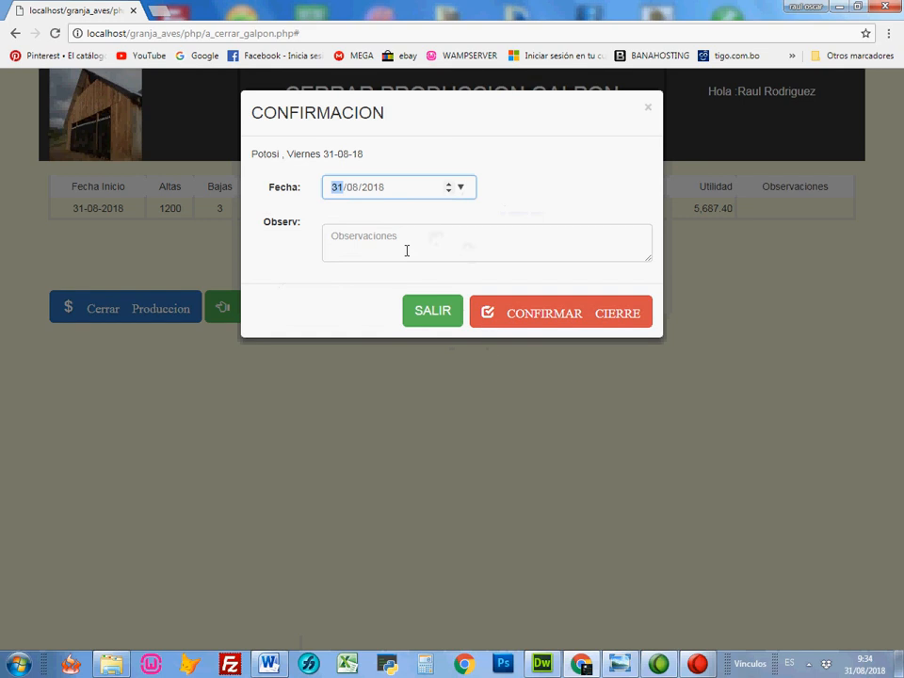
{"action": "left_click", "coordinate": [450, 249]}
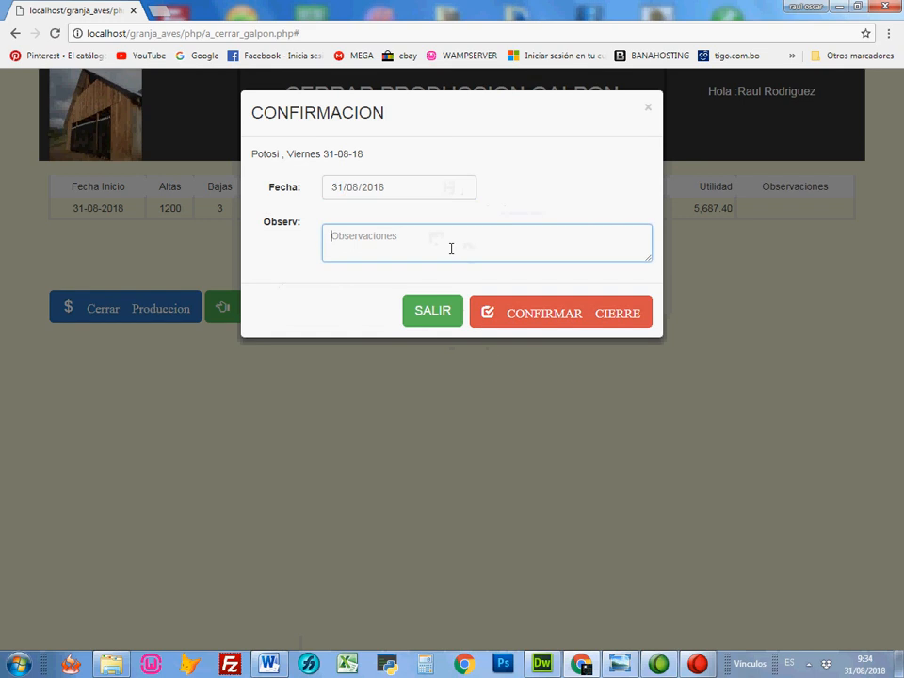
{"action": "type", "text": "SIN NOVEDAD"}
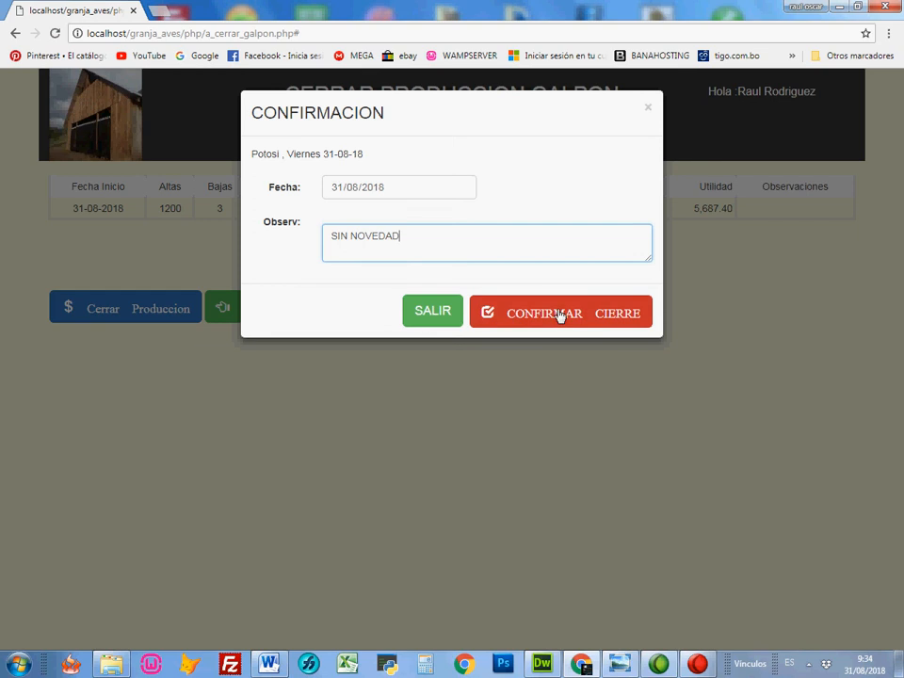
{"action": "left_click", "coordinate": [523, 325]}
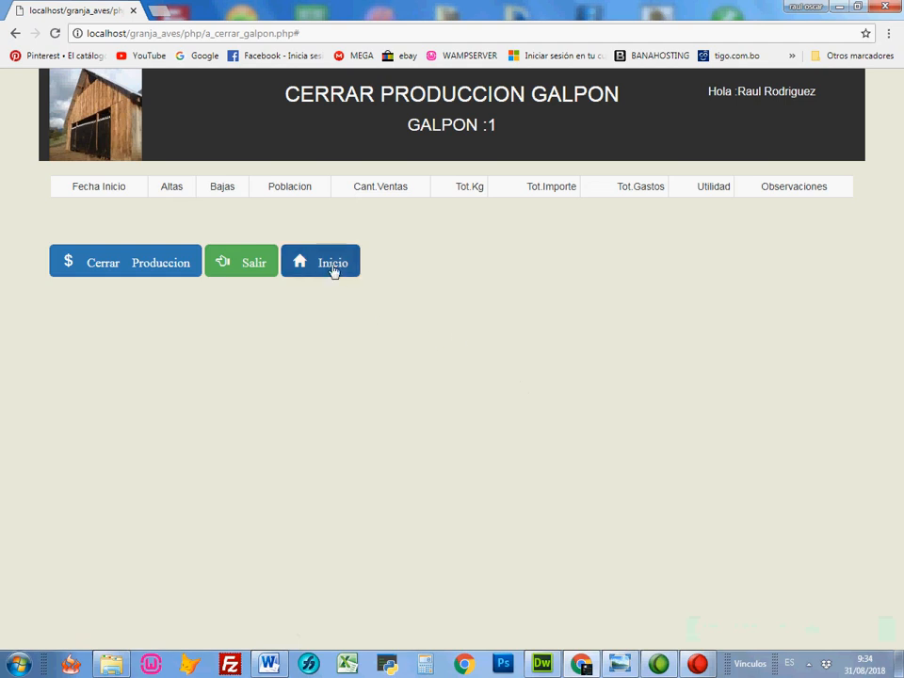
{"action": "left_click", "coordinate": [270, 265]}
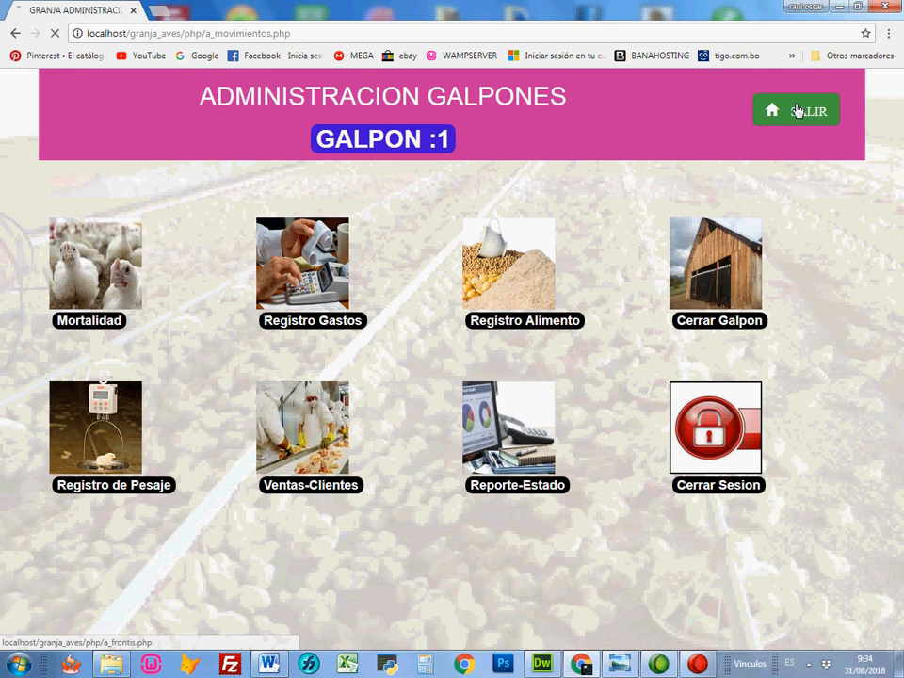
{"action": "left_click", "coordinate": [796, 111]}
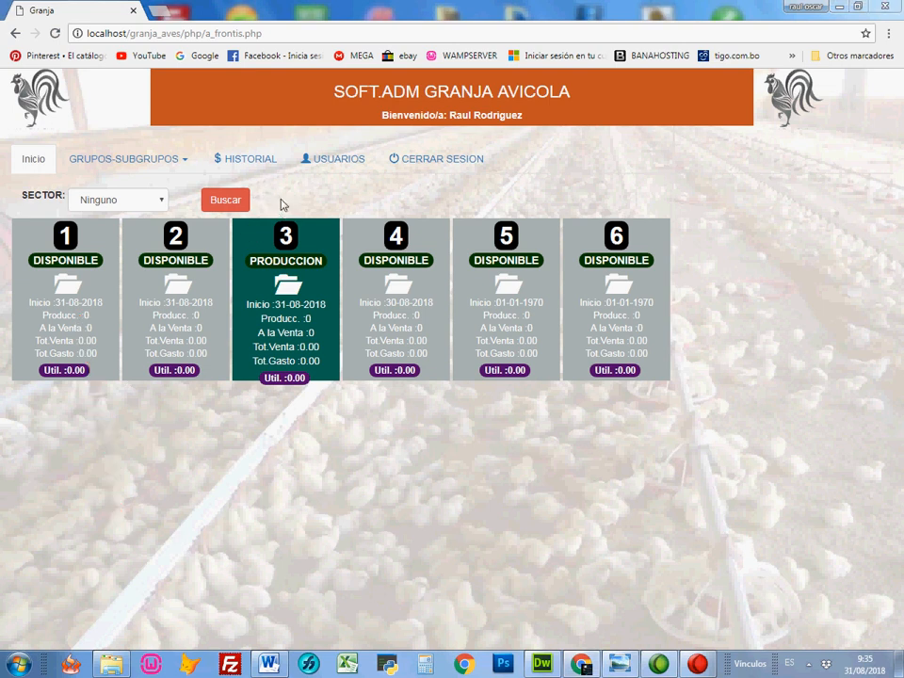
Step: Examine galpon 1's closing observation in the galpones history and its full PDF history report, and return to the home page
{"action": "left_click", "coordinate": [247, 161]}
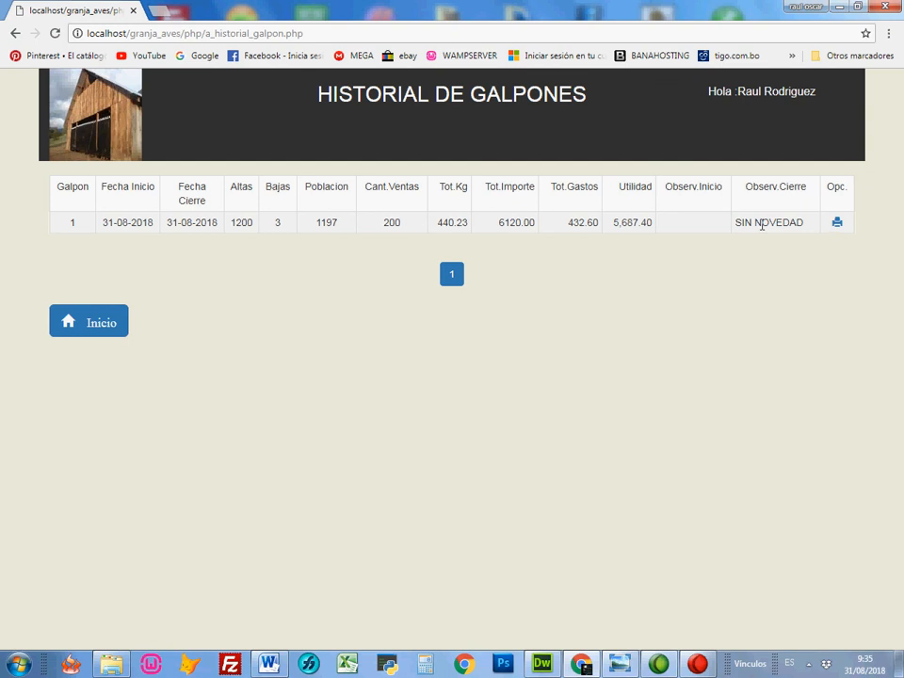
{"action": "left_click_drag", "start_coordinate": [736, 222], "coordinate": [804, 223]}
{"action": "left_click", "coordinate": [837, 226]}
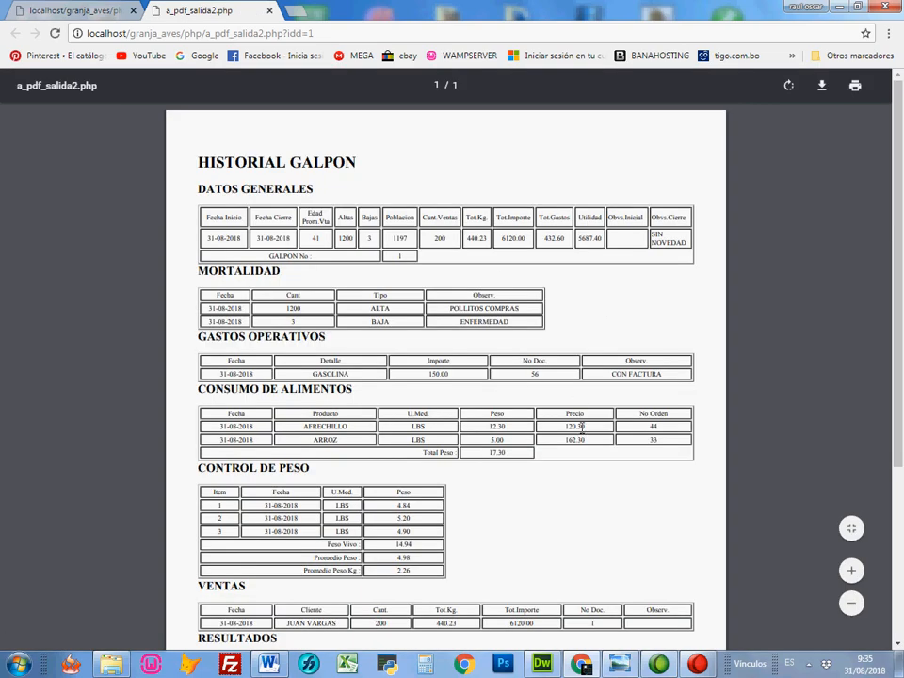
{"action": "scroll", "coordinate": [576, 426], "scroll_direction": "down", "scroll_amount": 3}
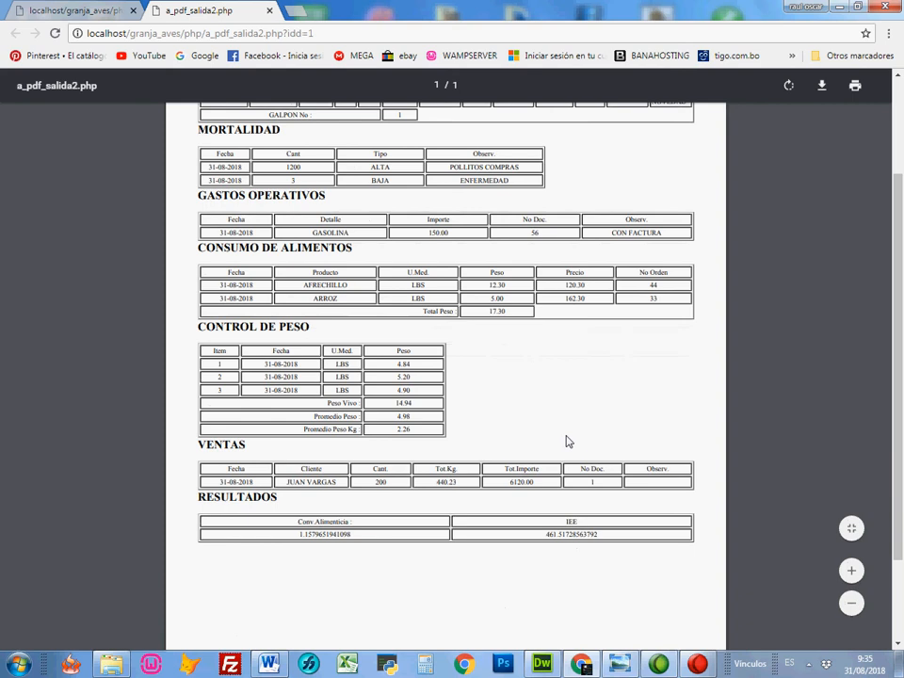
{"action": "scroll", "coordinate": [569, 438], "scroll_direction": "up", "scroll_amount": 3}
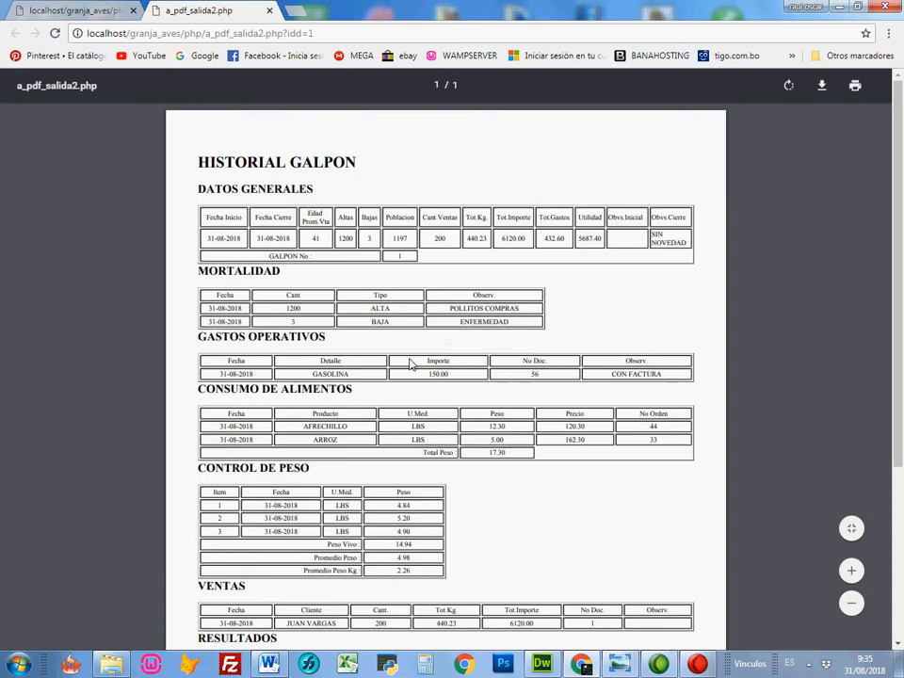
{"action": "left_click", "coordinate": [269, 11]}
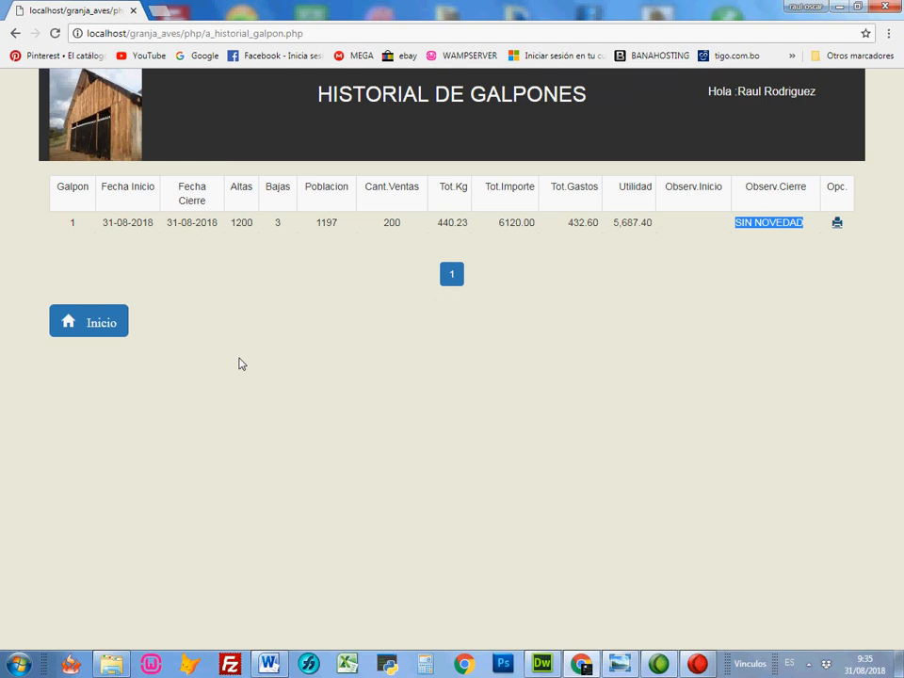
{"action": "left_click", "coordinate": [126, 331]}
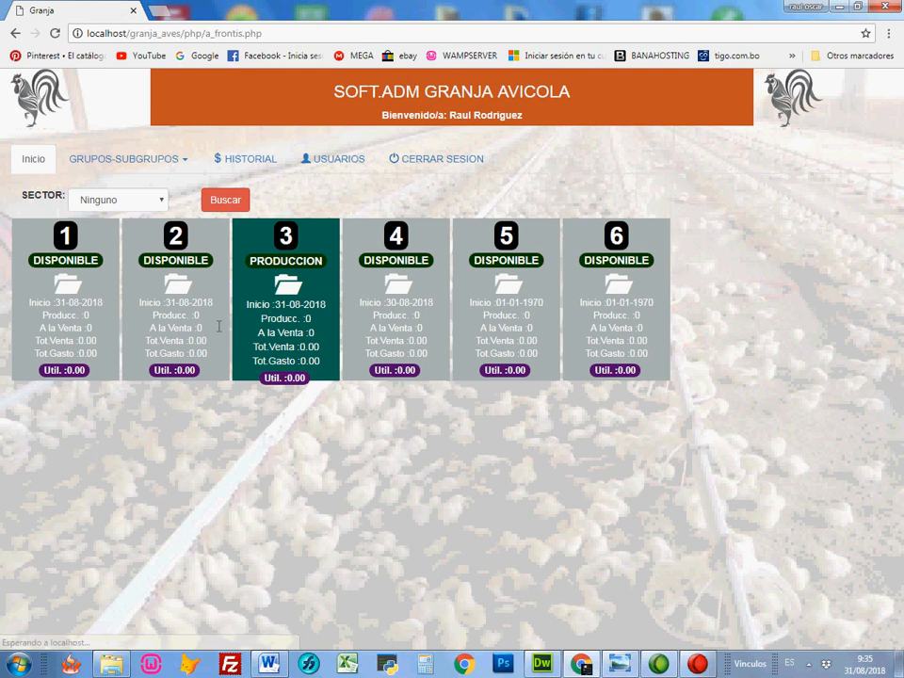
Step: Check galpon 1's card on the home page and log out of the session
{"action": "key", "text": "ctrl+shift+d"}
{"action": "mouse_move", "coordinate": [133, 534]}
{"action": "left_mouse_down"}
{"action": "mouse_move", "coordinate": [120, 514]}
{"action": "mouse_move", "coordinate": [72, 318]}
{"action": "left_mouse_up"}
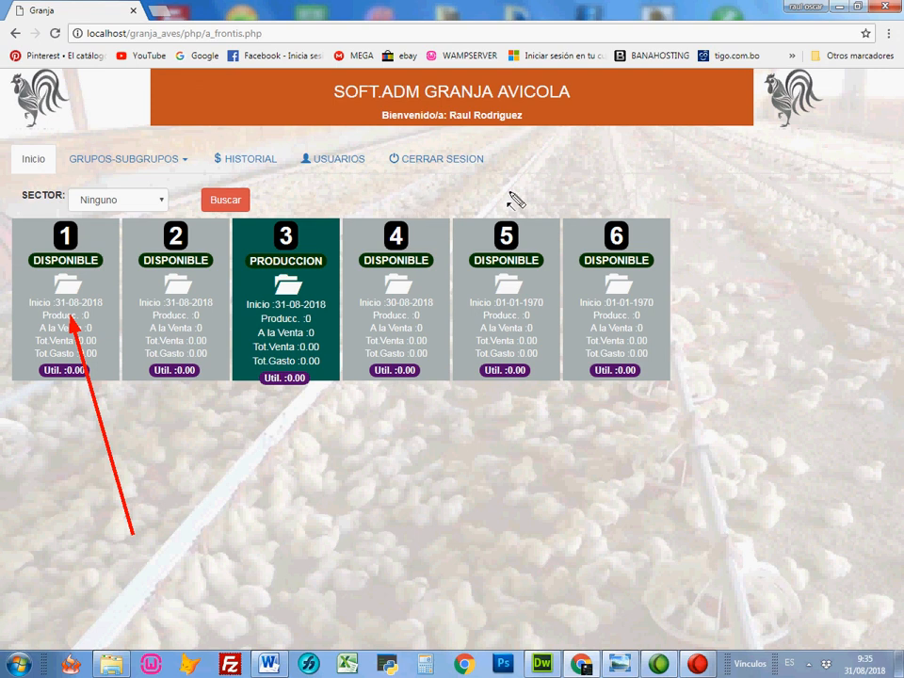
{"action": "key", "text": "Escape"}
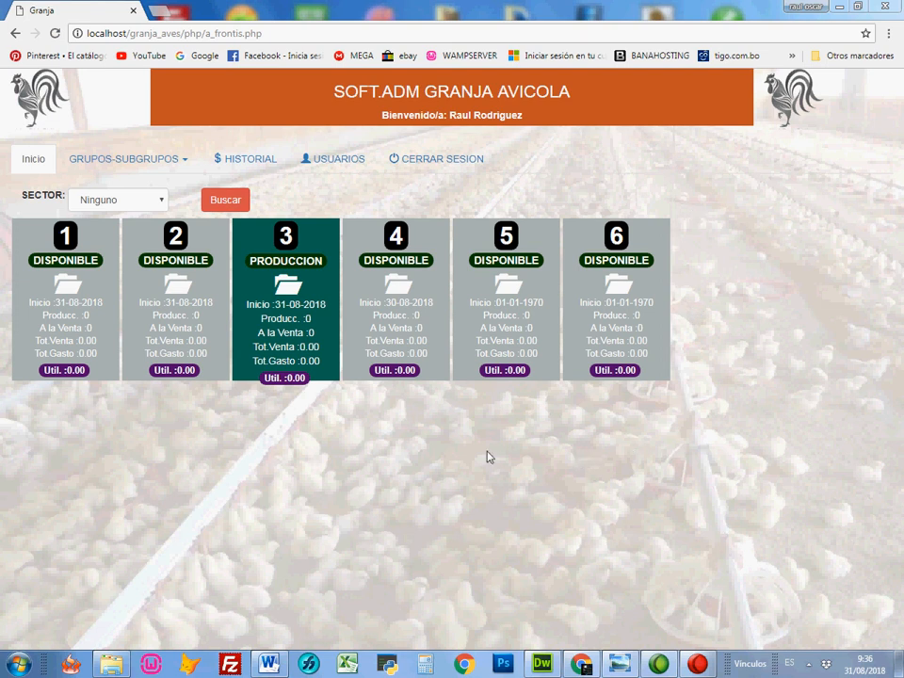
{"action": "left_click", "coordinate": [434, 165]}
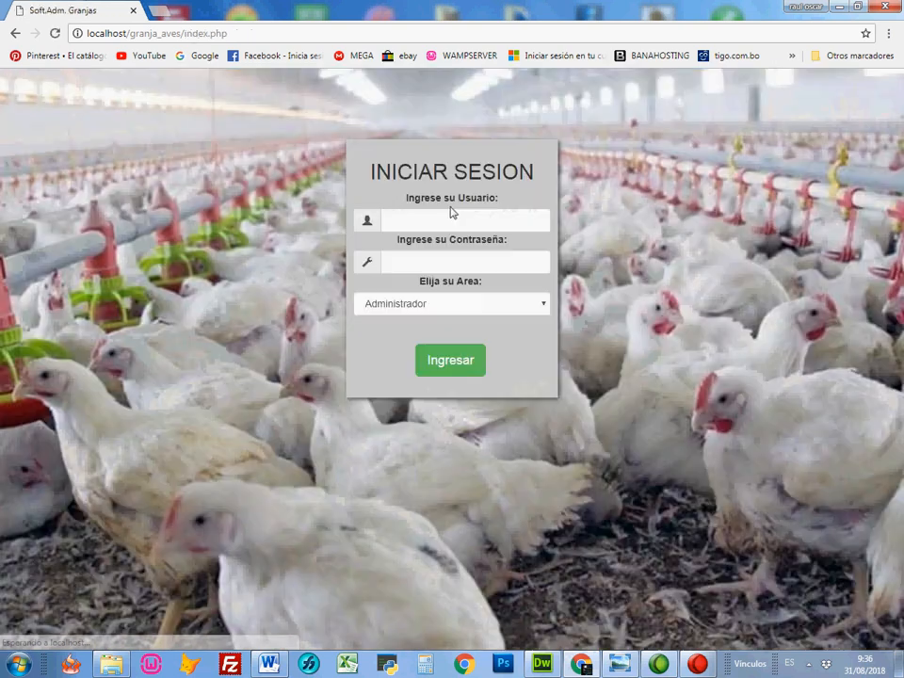